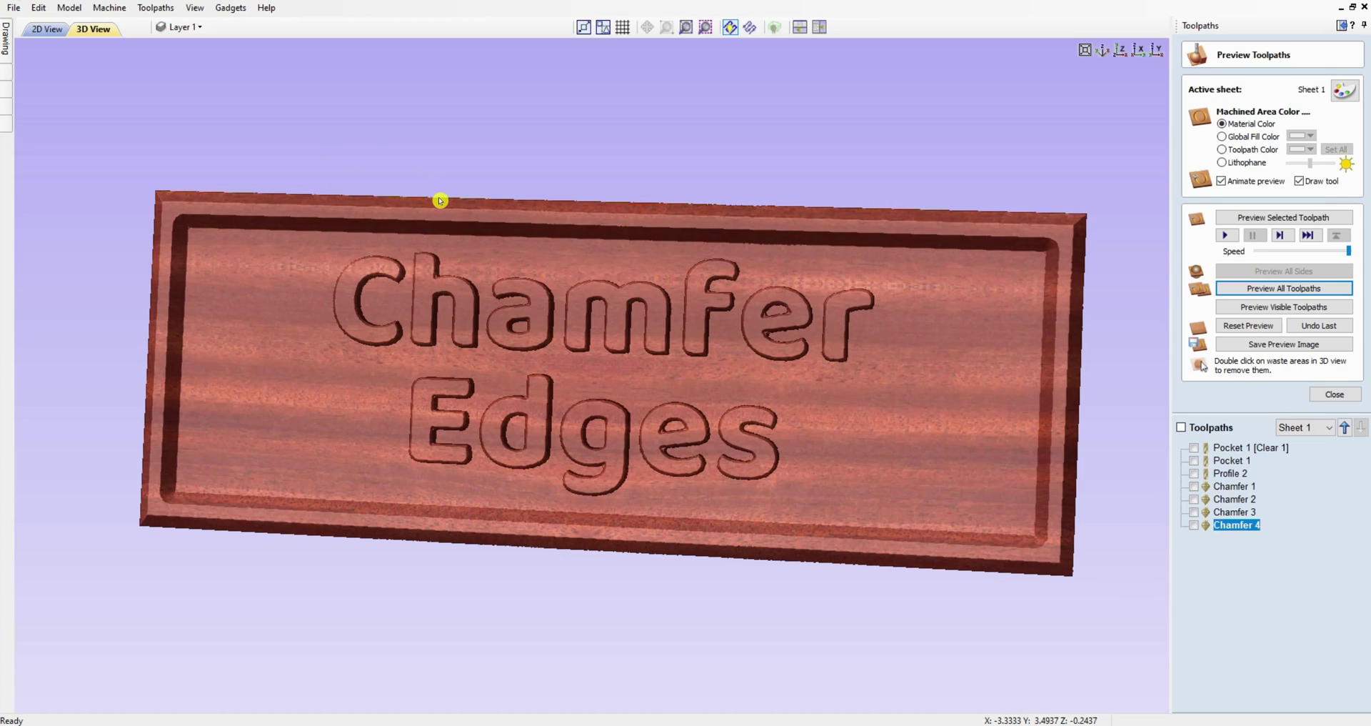
Examine the chamfered borders and lettering of the finished sign from several angles in the 3D preview
drag(832, 383, 741, 343)
drag(820, 365, 802, 226)
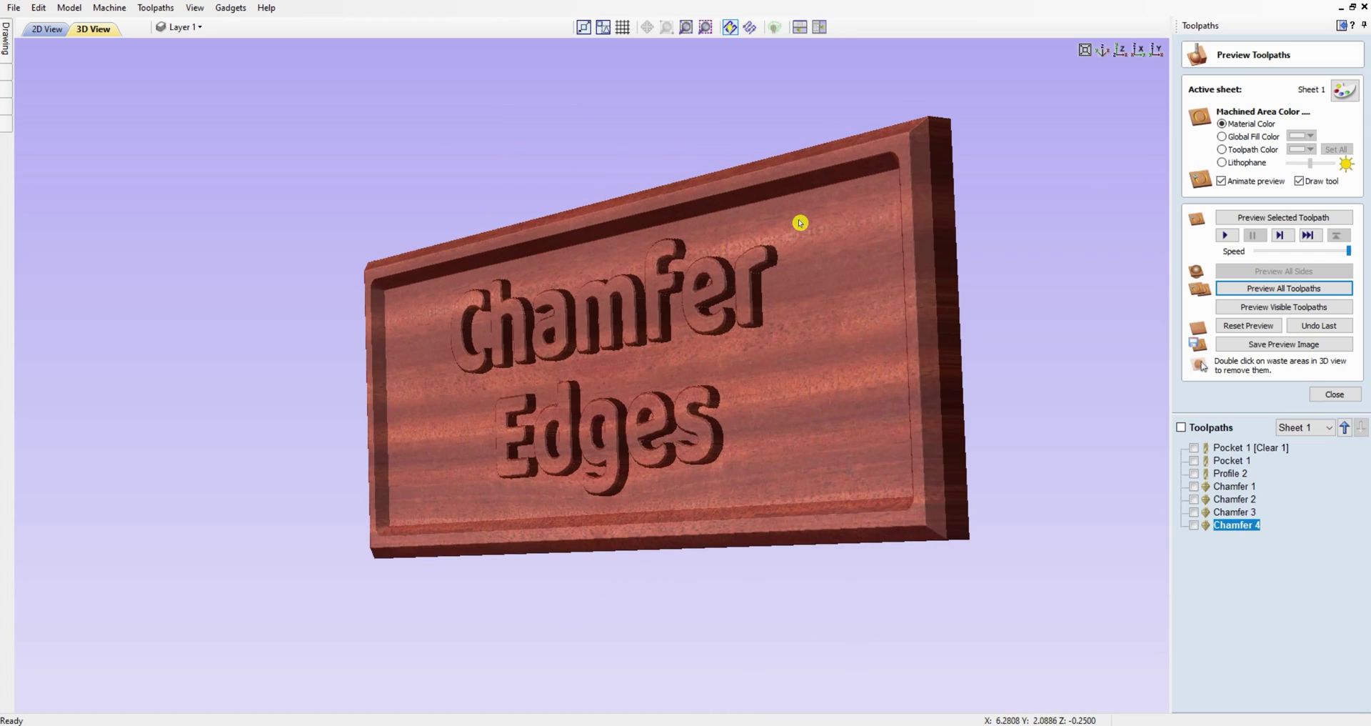
drag(719, 313, 876, 392)
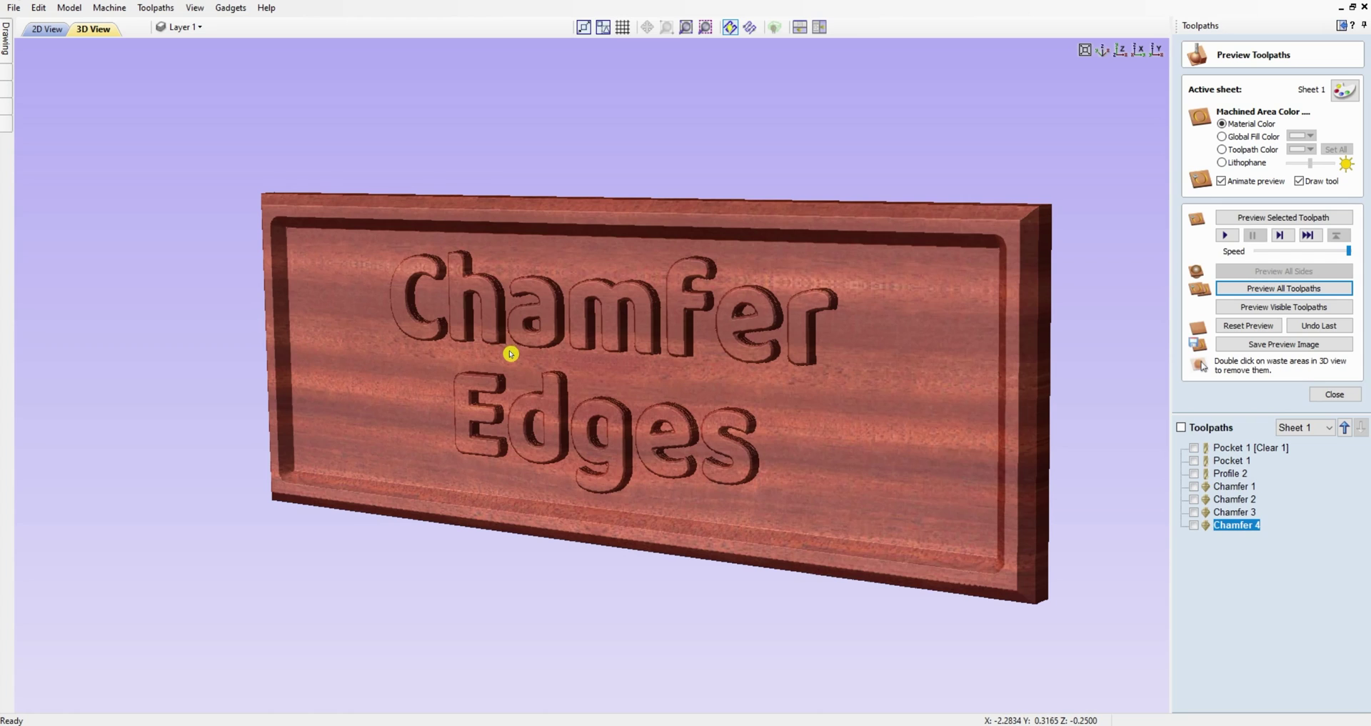
drag(868, 368, 921, 411)
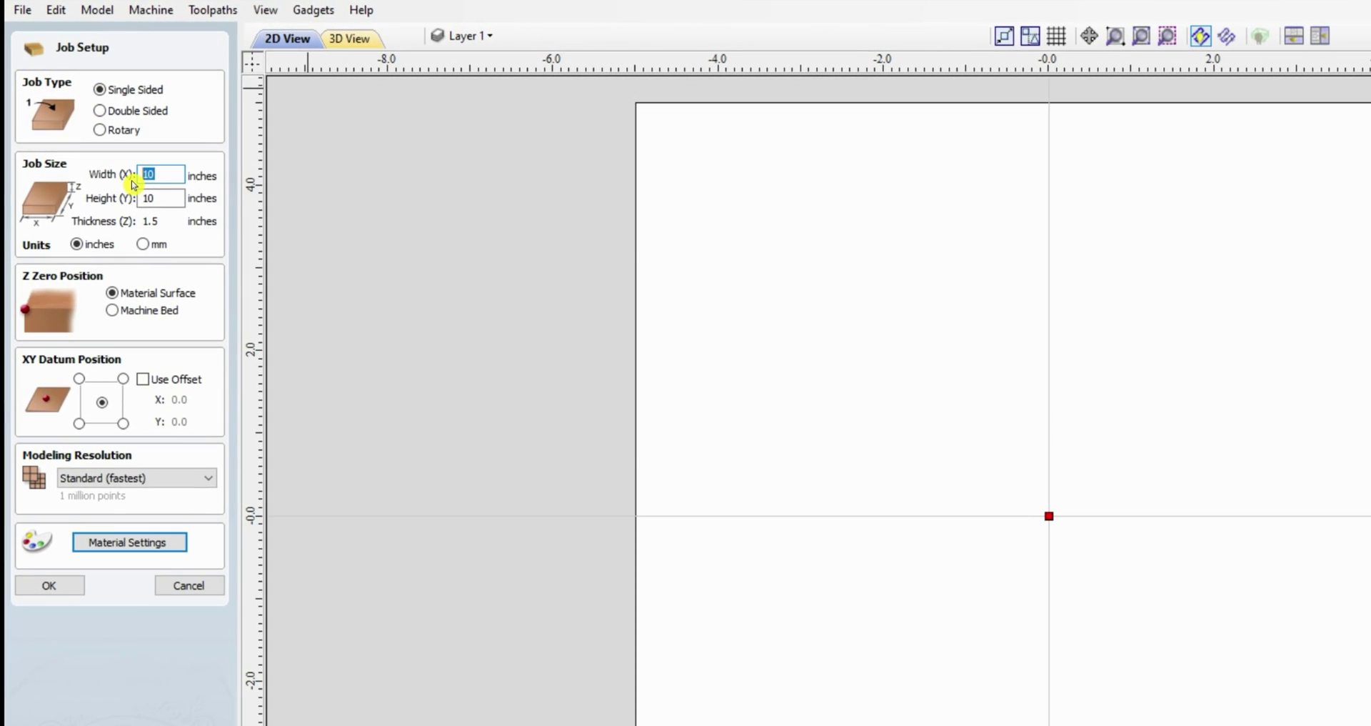
Set the job size to 20 inches wide, 8 inches high and .75 inches thick
text(20)
double_click(142, 198)
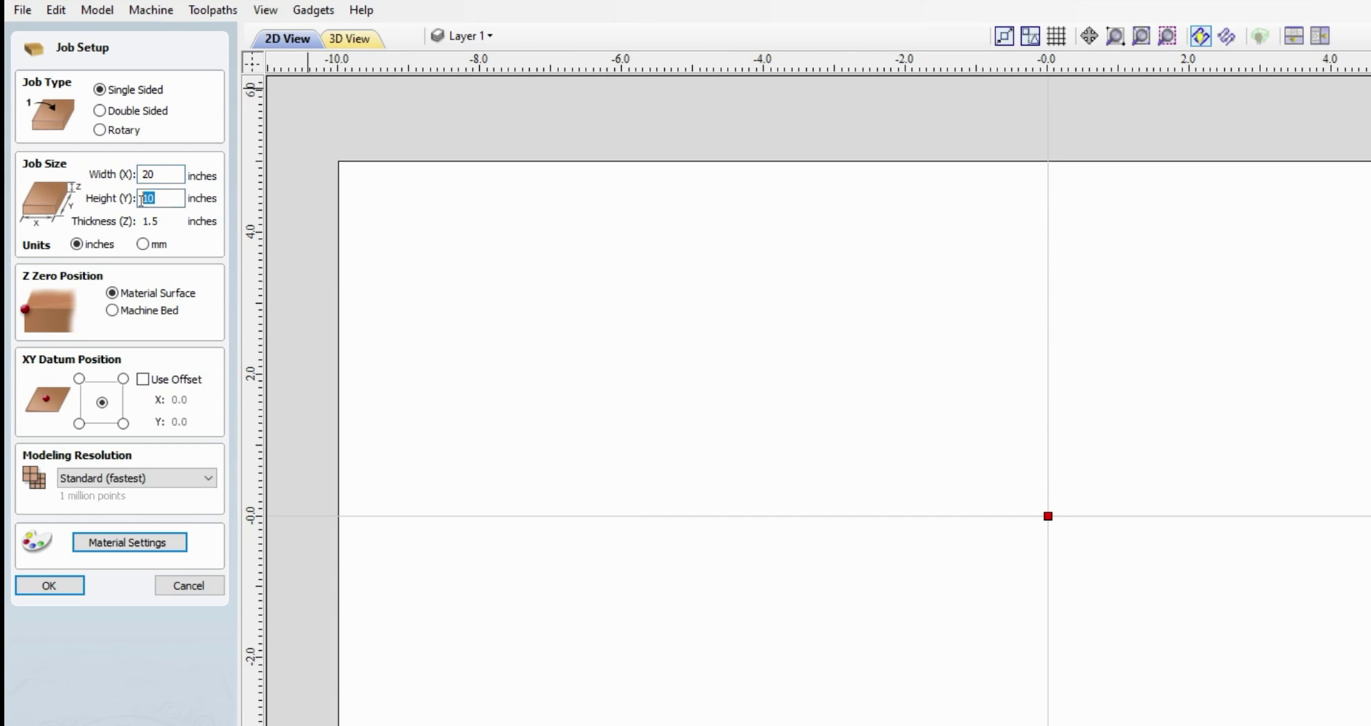
text(8)
click(159, 221)
drag(168, 217, 130, 227)
text(.)
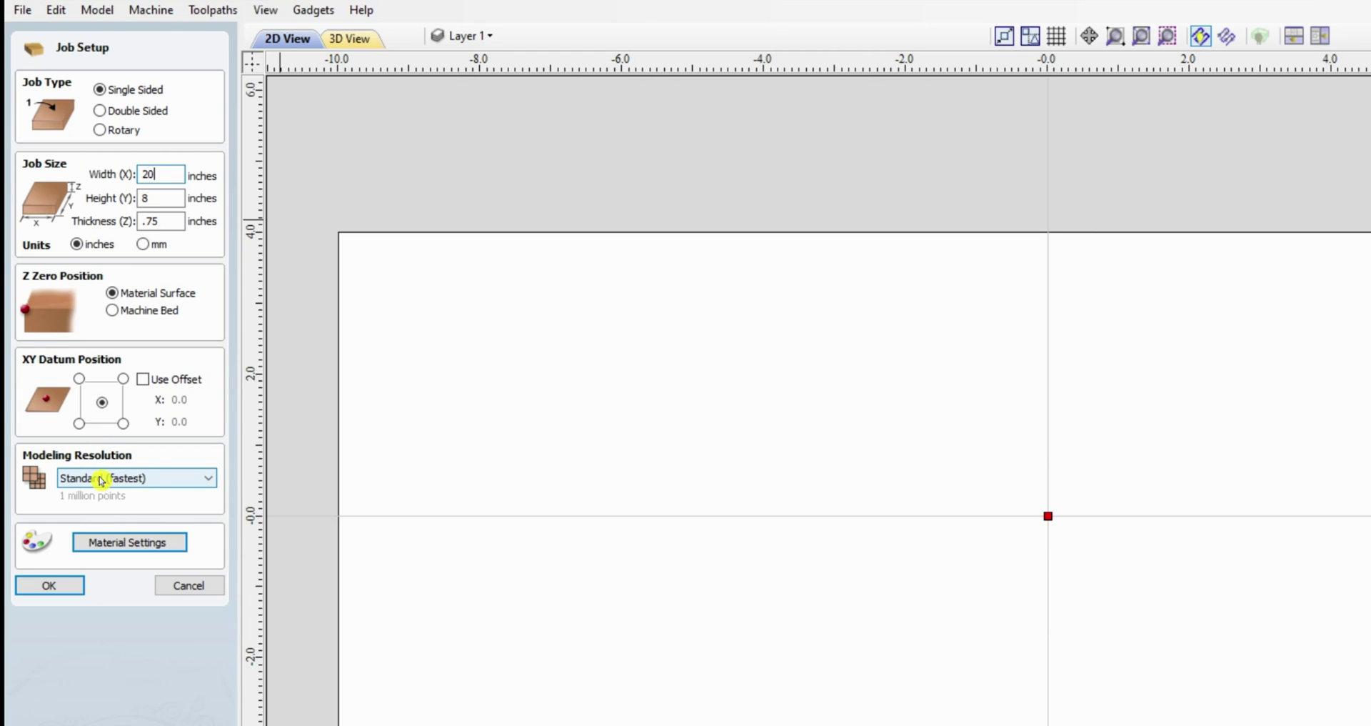
Check the material appearance, keep it as Mahogany, and accept the job setup
click(132, 546)
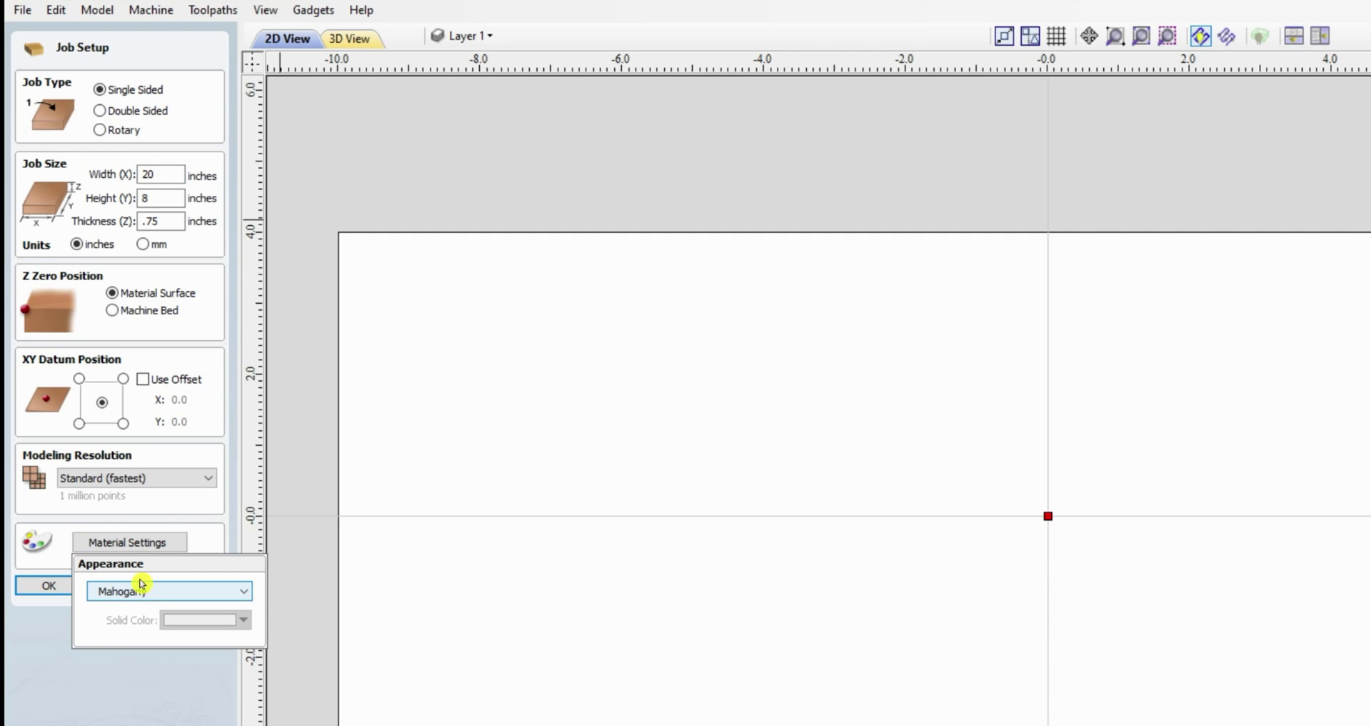
click(144, 541)
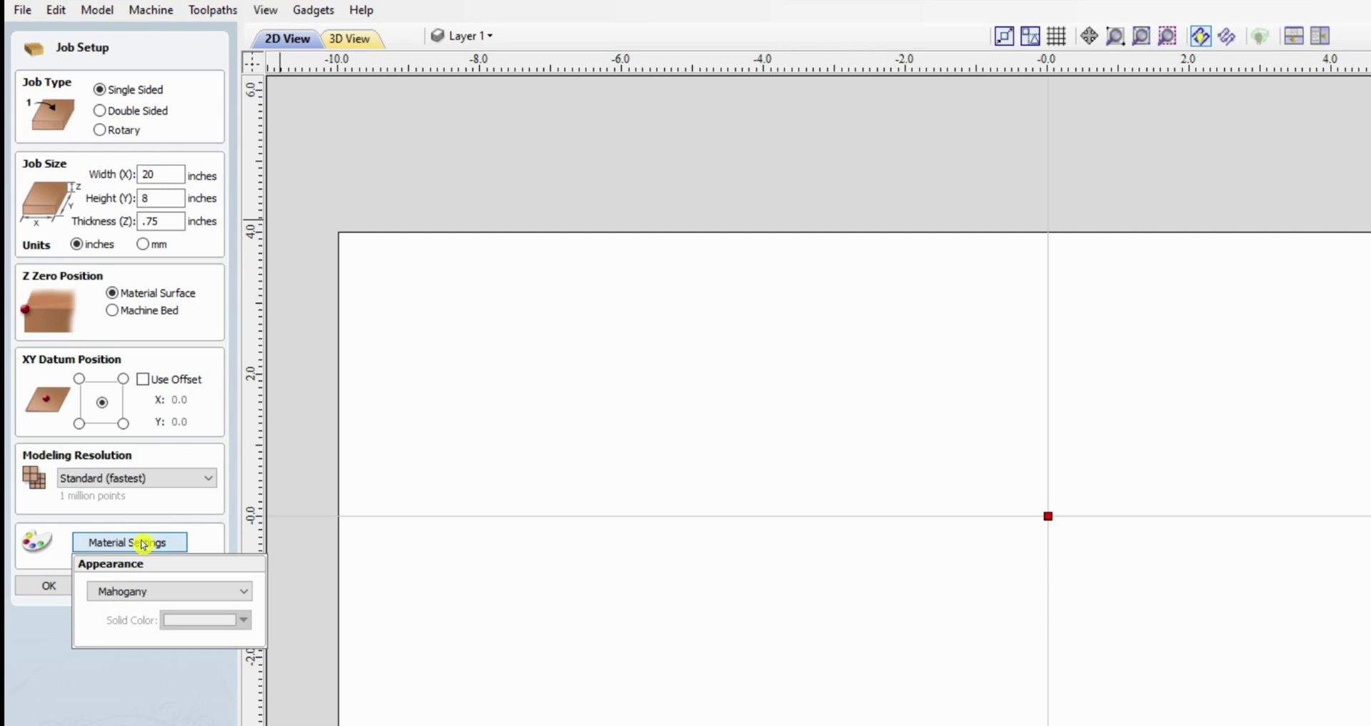
click(77, 655)
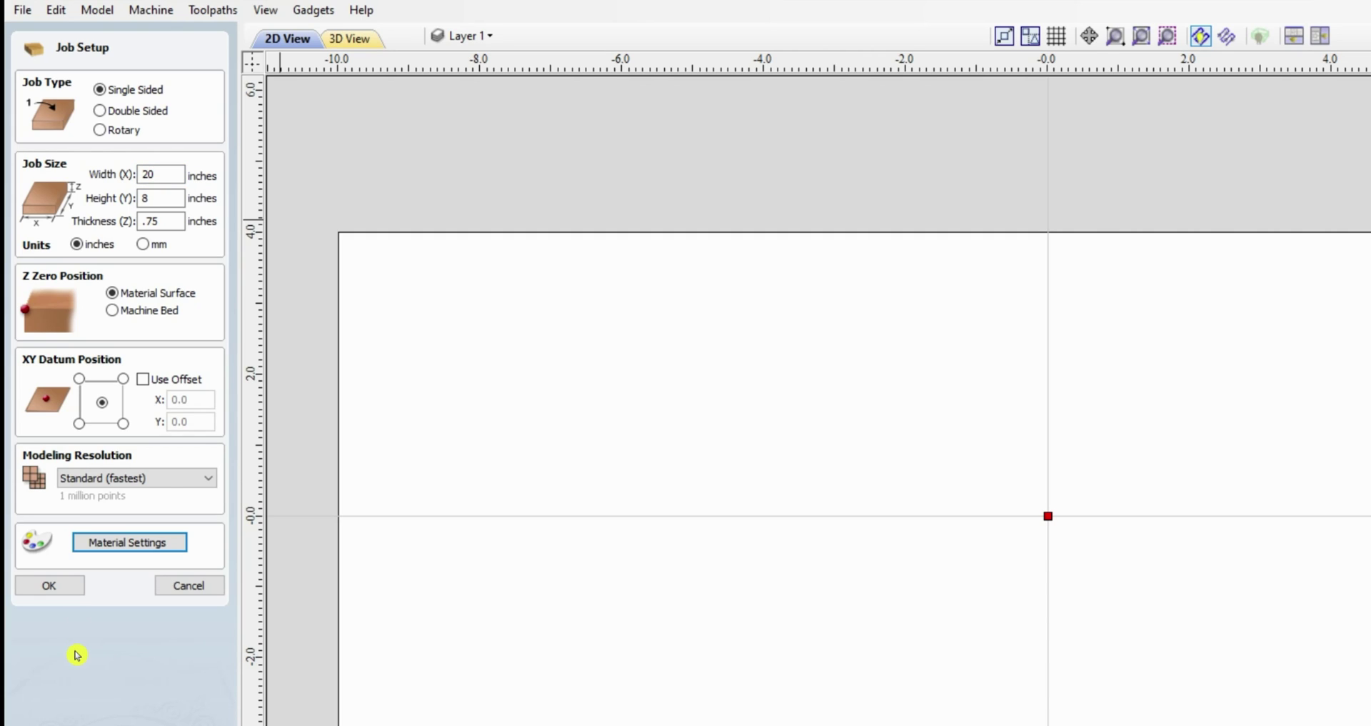
click(53, 585)
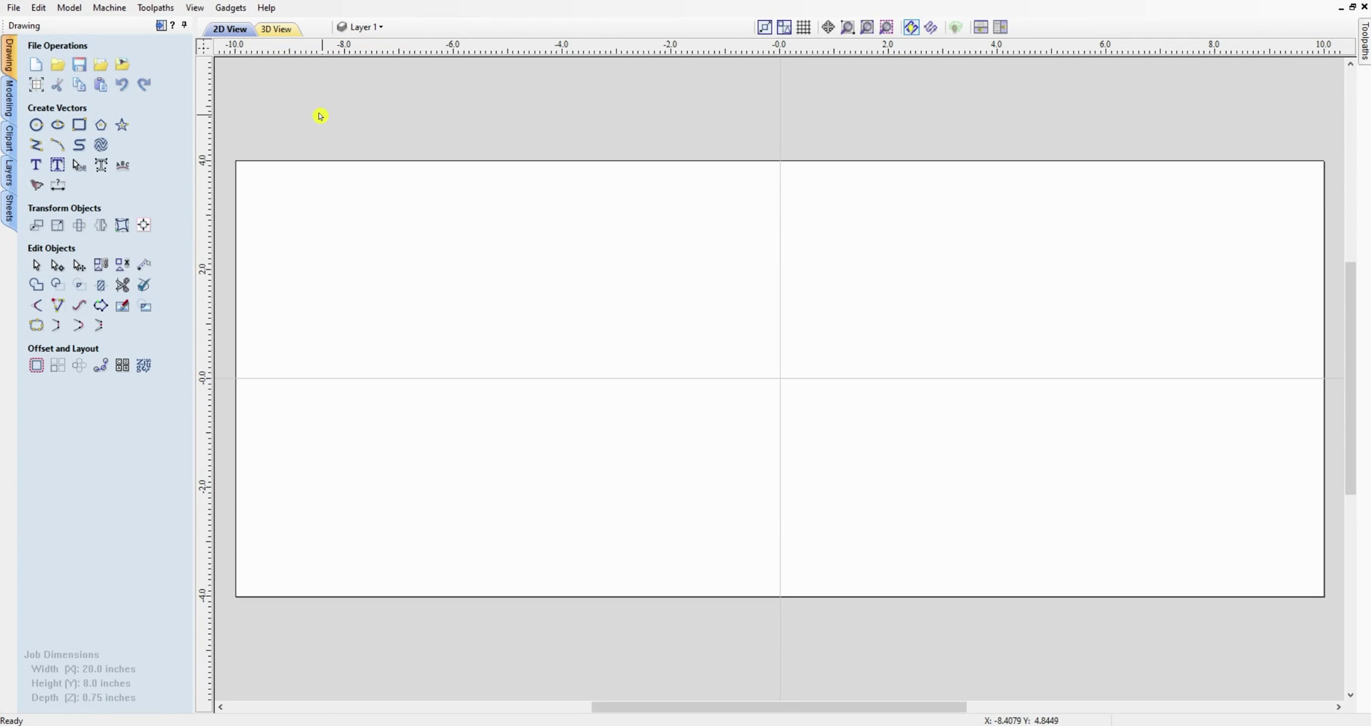
Create a square-cornered rectangle 19 inches wide and 7 inches high, centred at X 0, Y 0
click(80, 124)
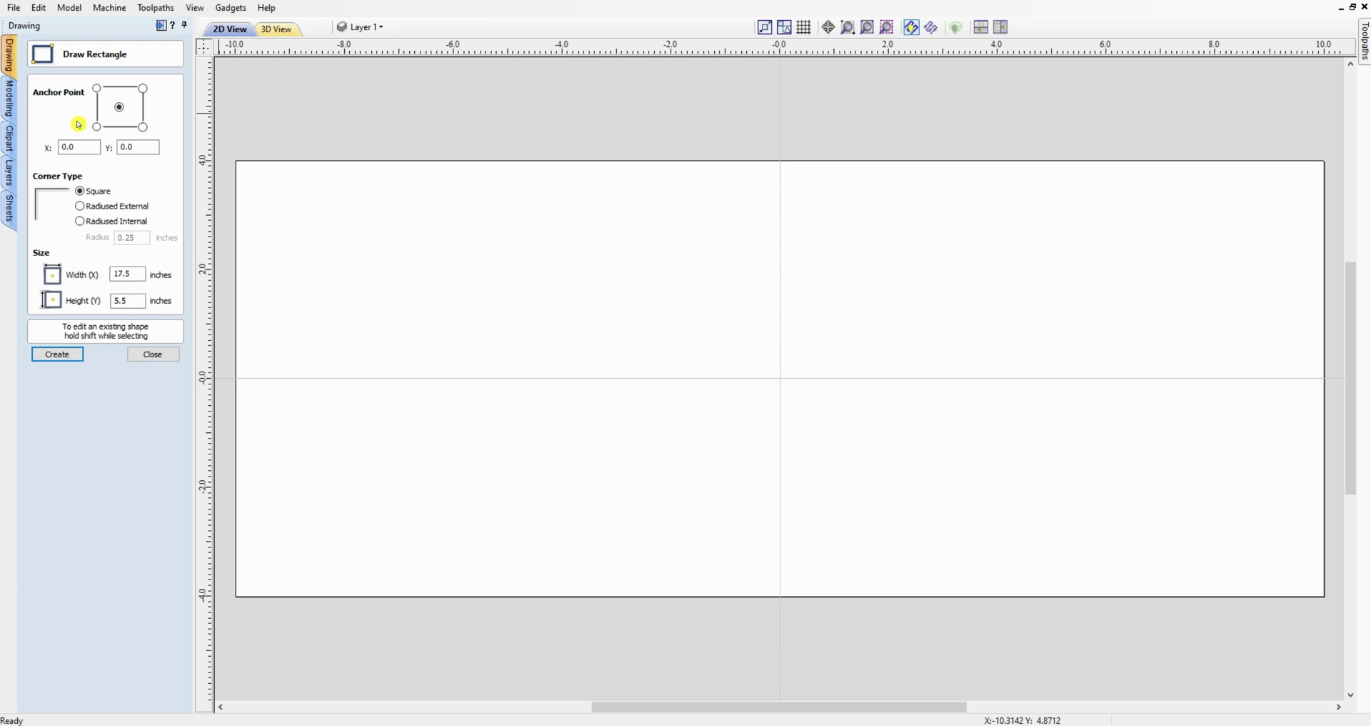
double_click(129, 274)
key(Tab)
click(47, 352)
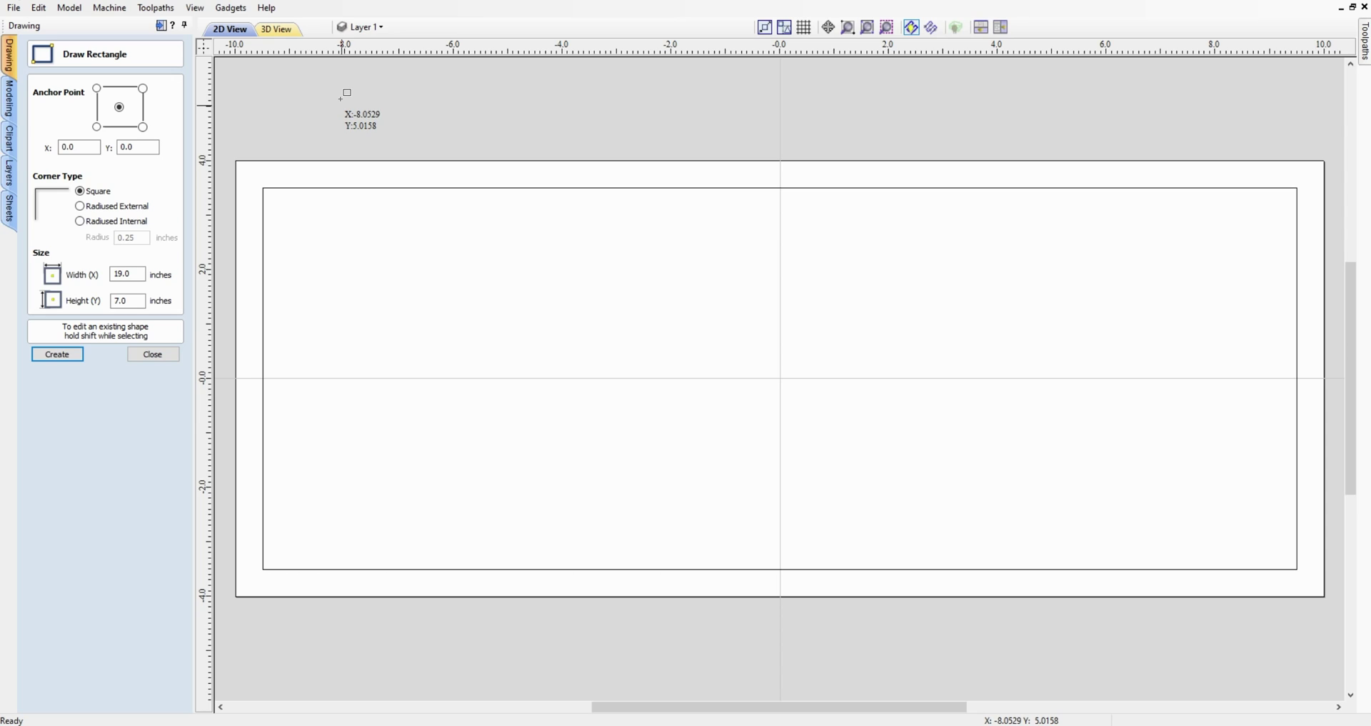
click(139, 356)
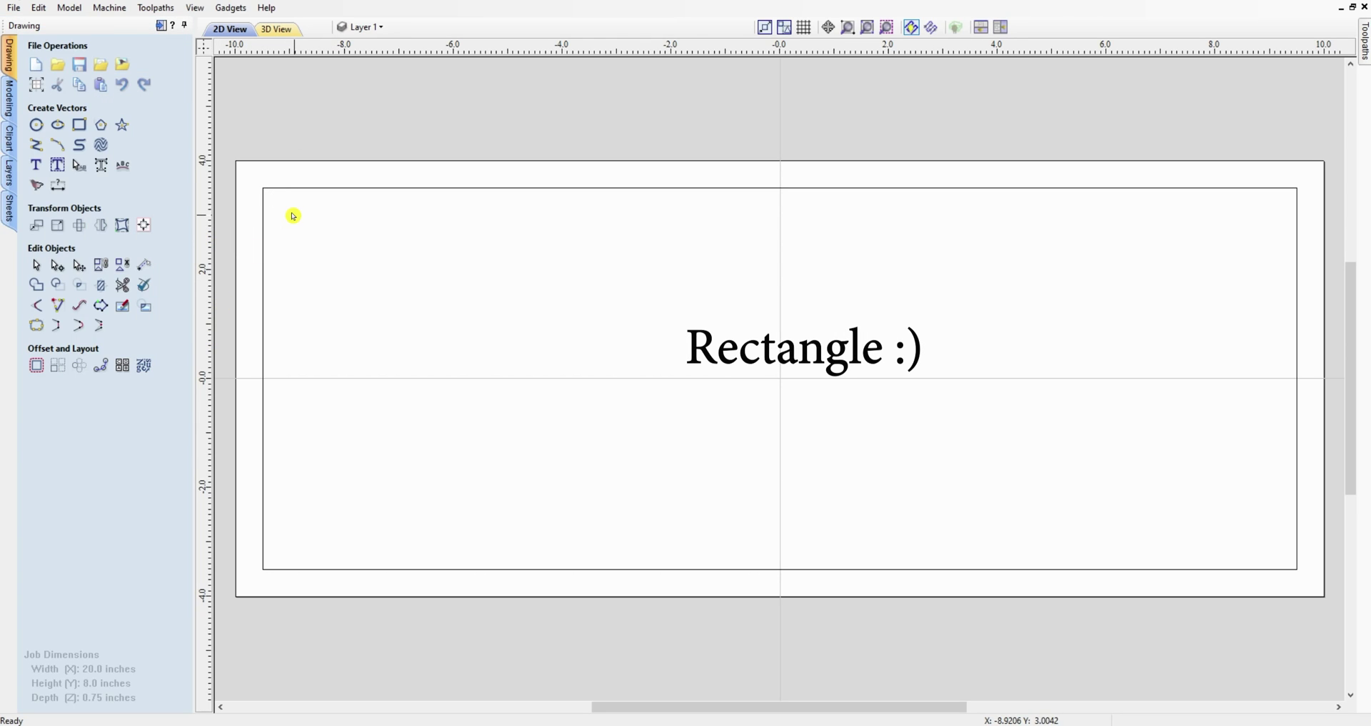
Offset the rectangle inwards by 0.75 inches with sharp corners, keeping the original
click(301, 188)
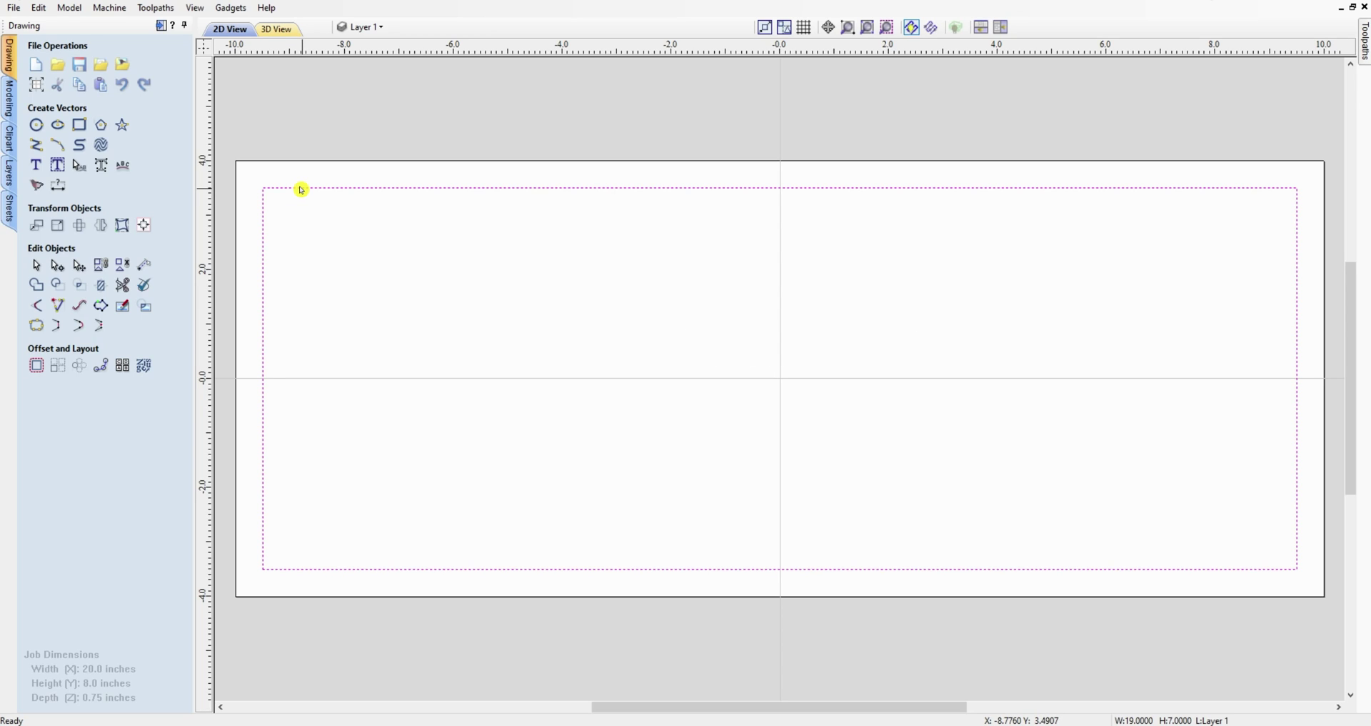
click(36, 365)
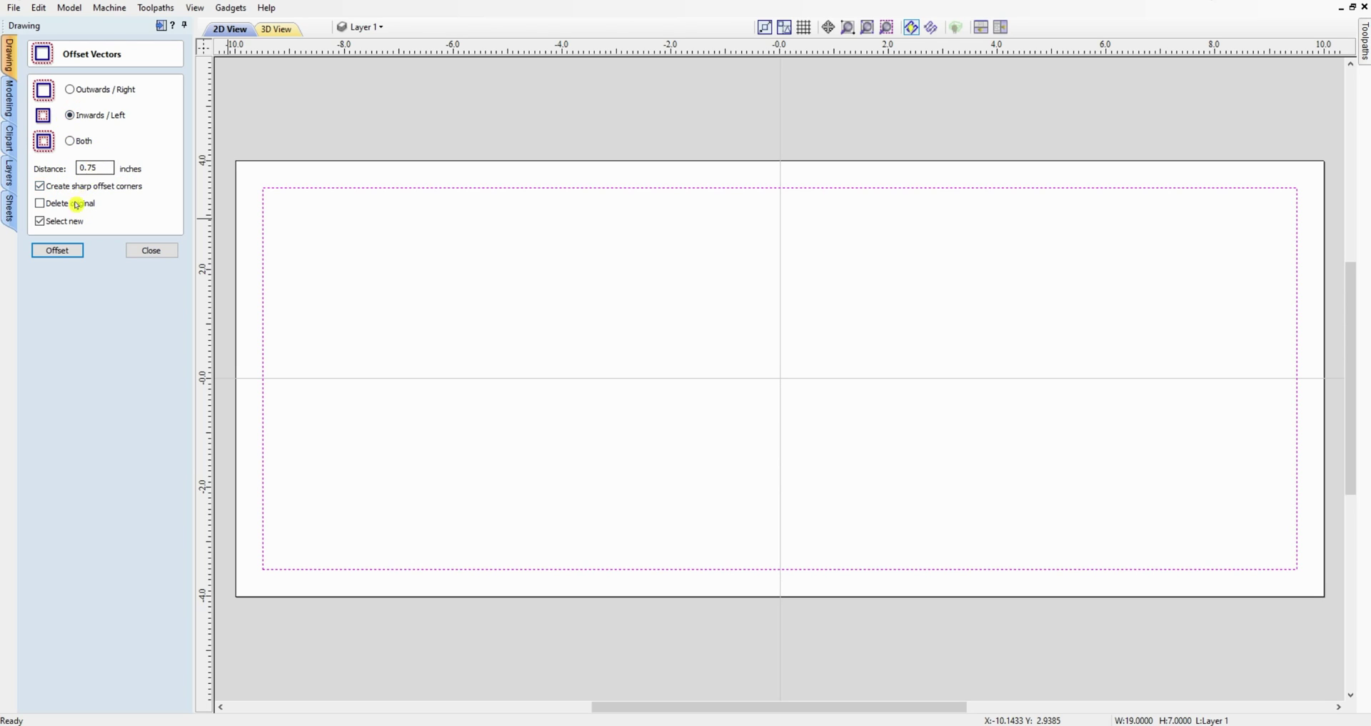
click(64, 249)
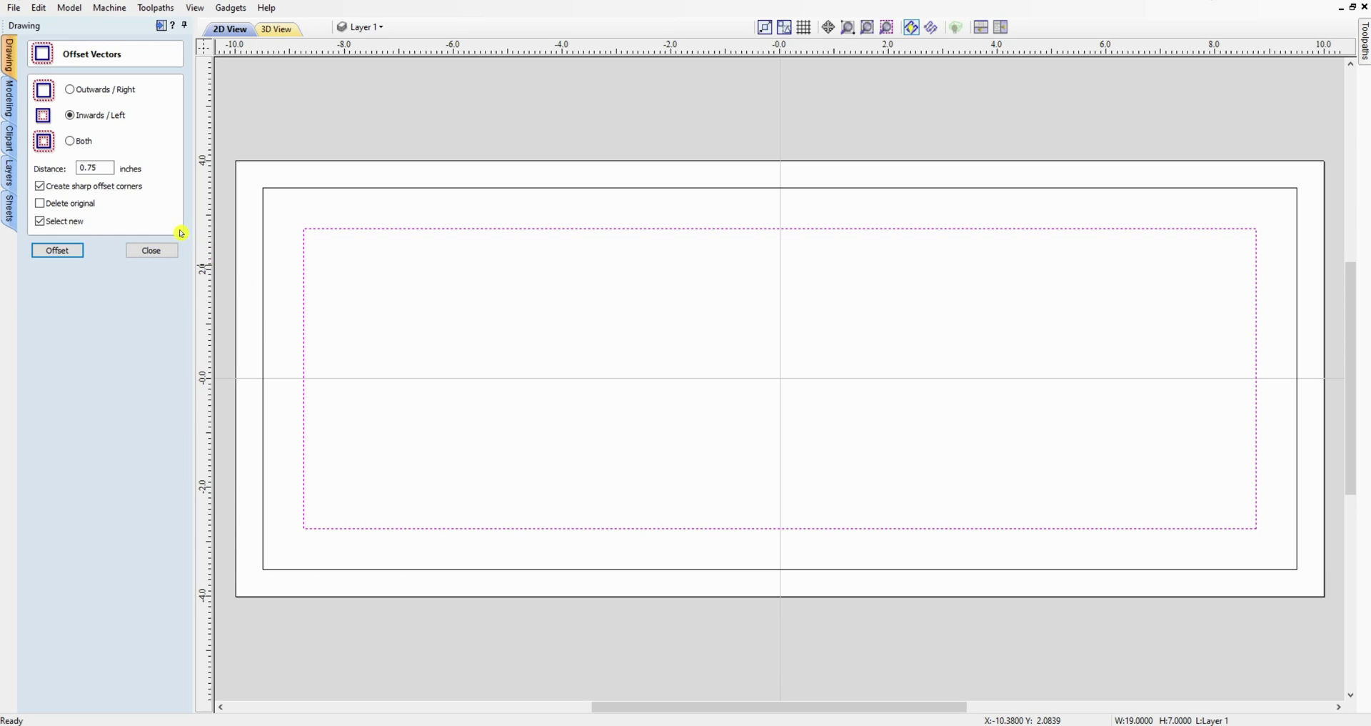
click(169, 248)
click(478, 330)
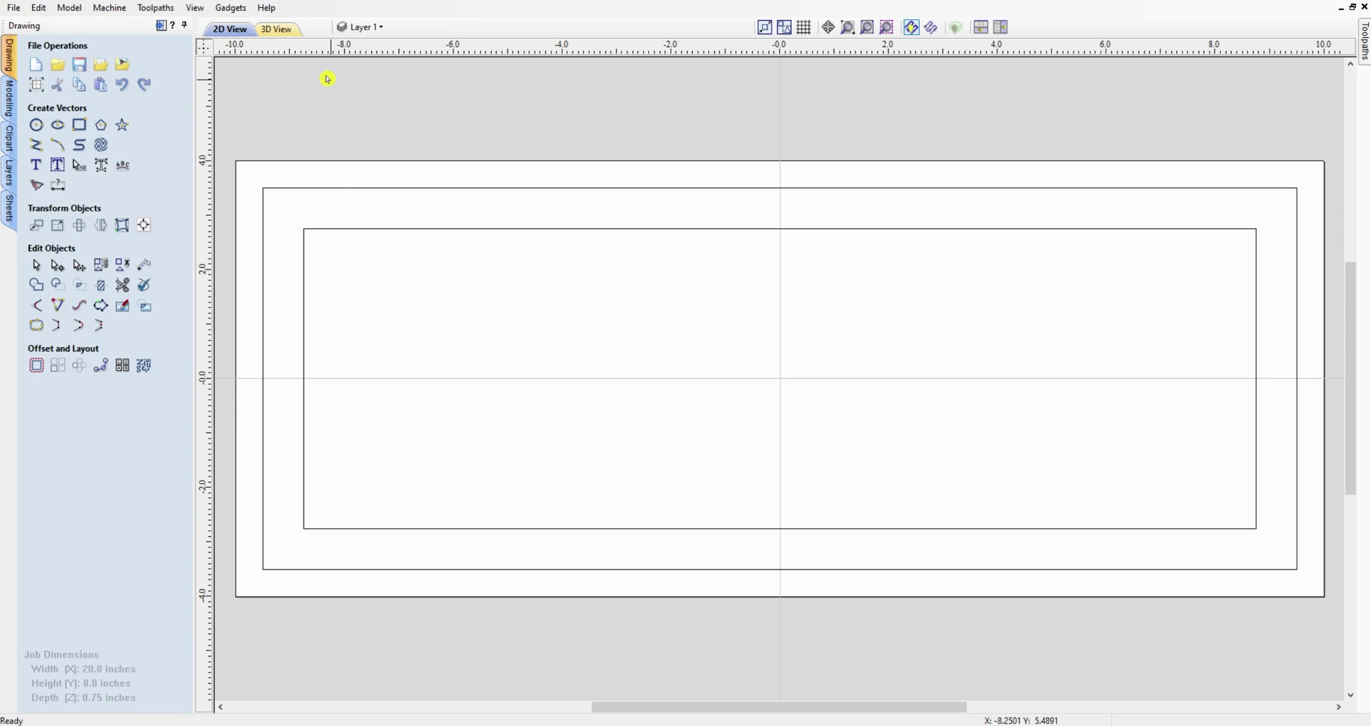
Create the text "Chamfer" in the Baloo font, centre-aligned, with a 1.75 inch text height
click(33, 163)
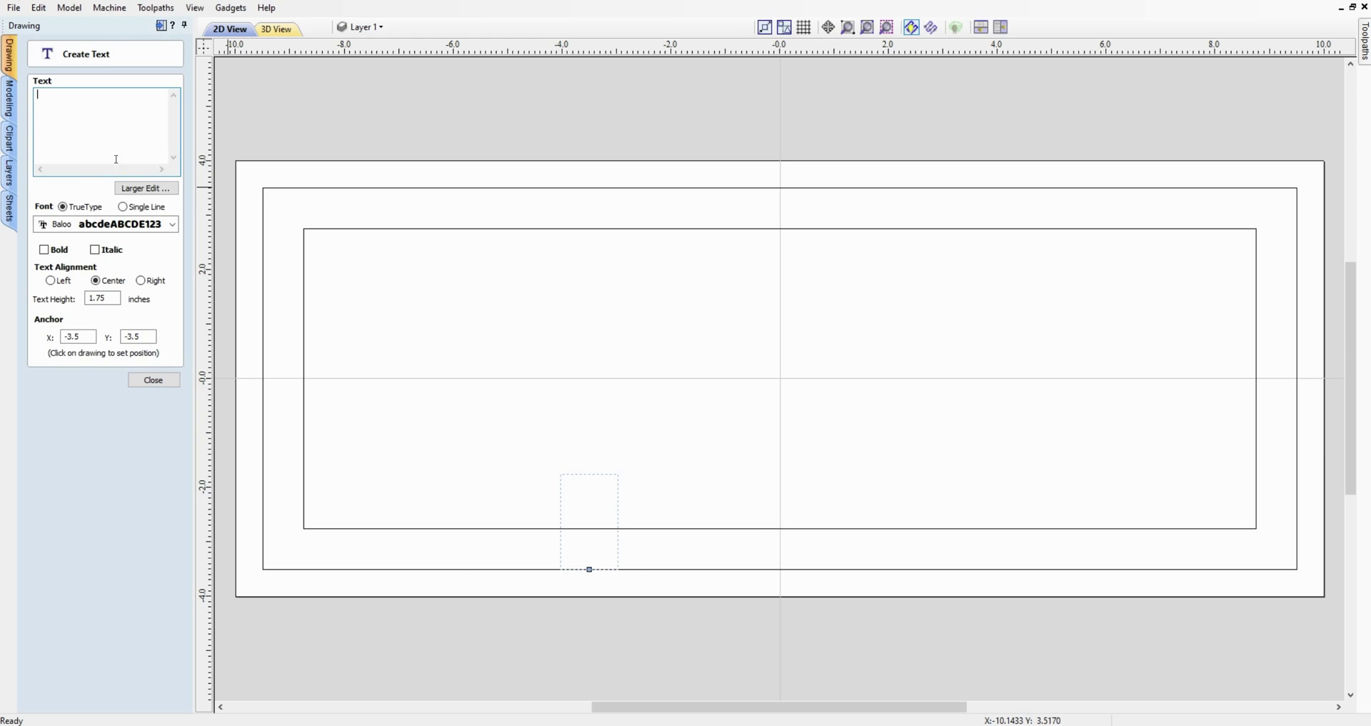
text(c)
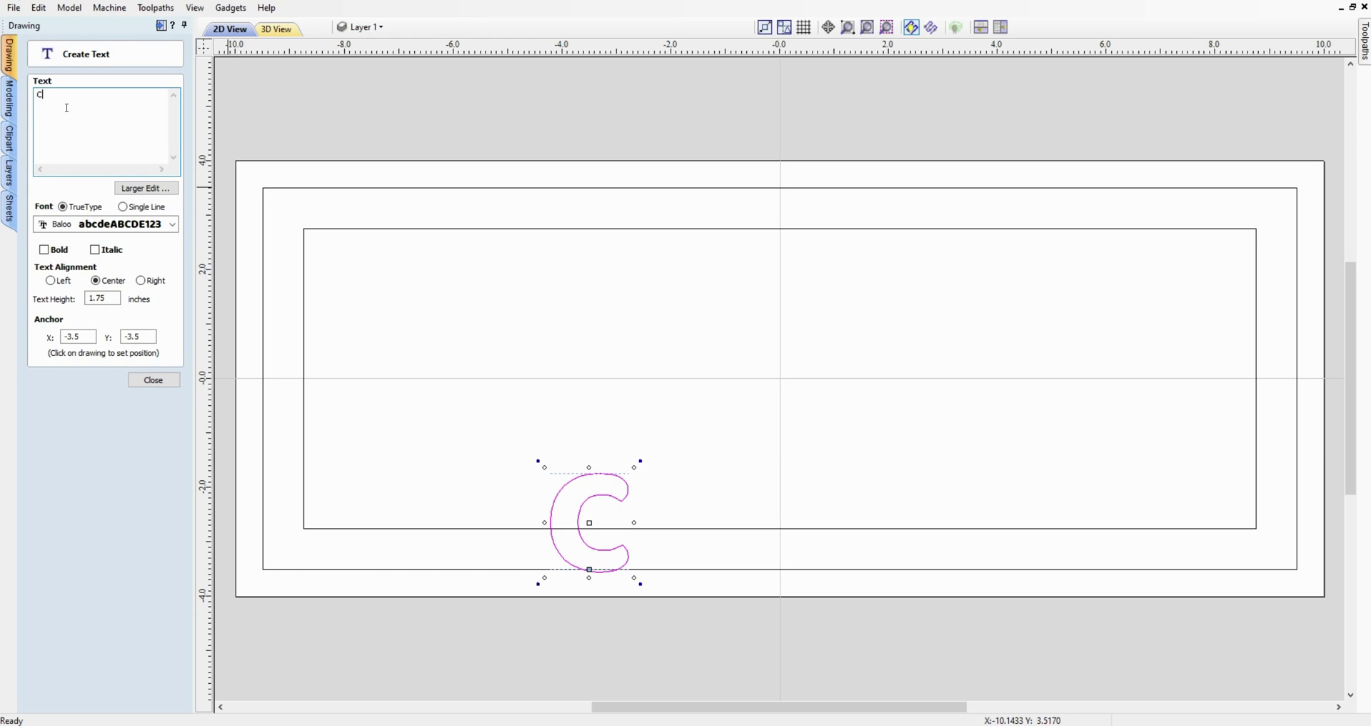
text(hamfer)
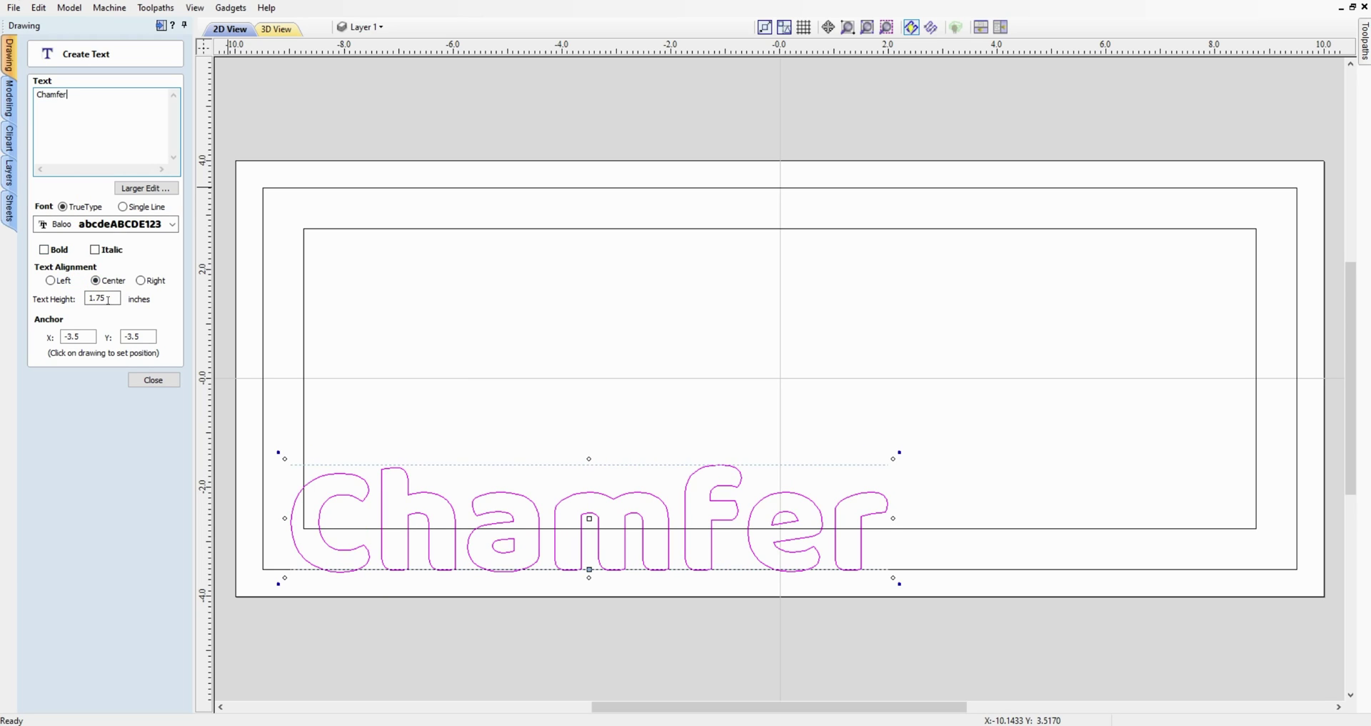
click(154, 383)
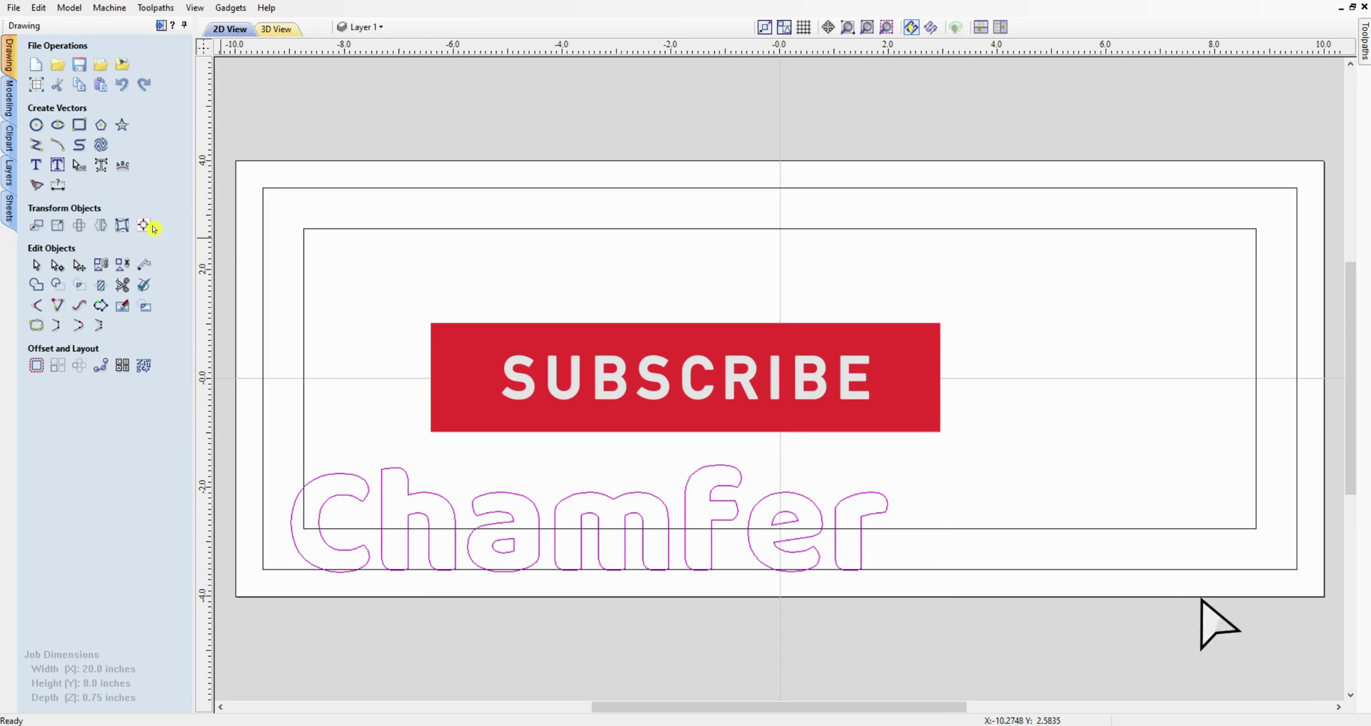
Centre the word "Chamfer" on the material and move it up to the inner rectangle's upper edge
click(144, 225)
click(105, 103)
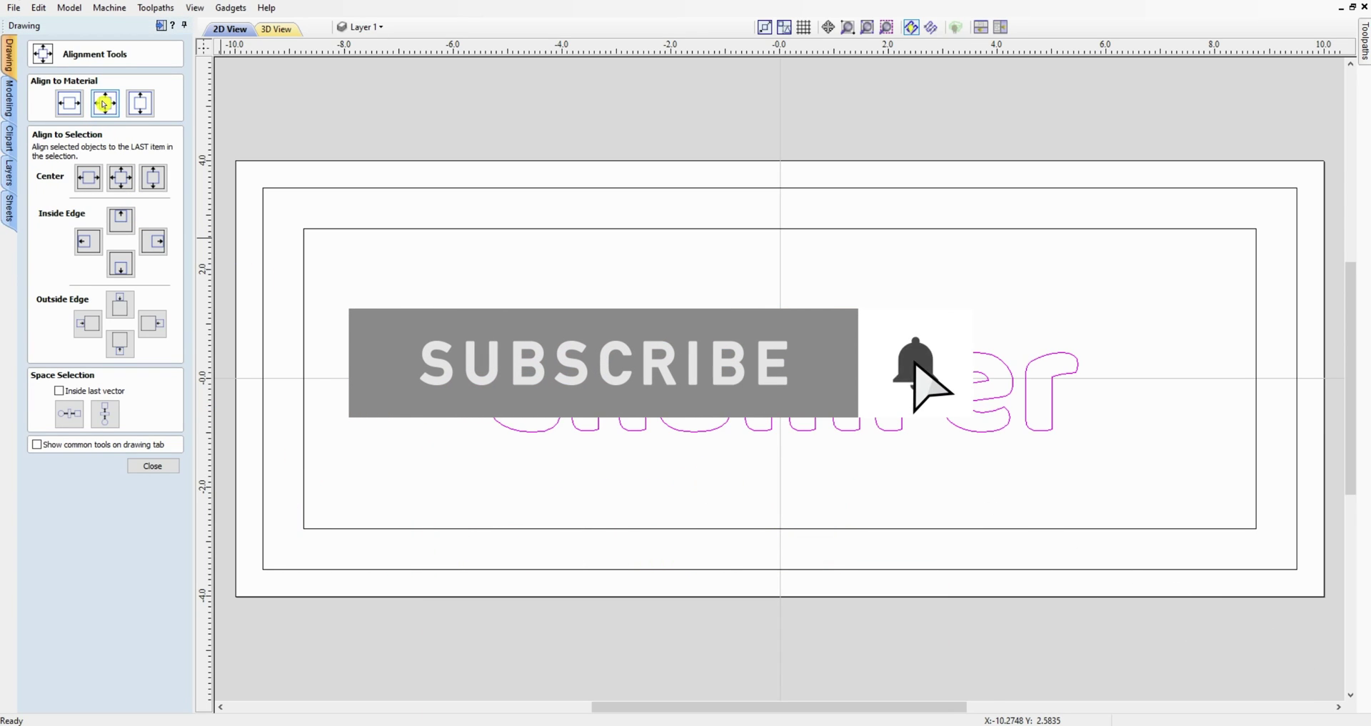
click(153, 465)
click(77, 264)
click(673, 358)
drag(672, 358, 674, 253)
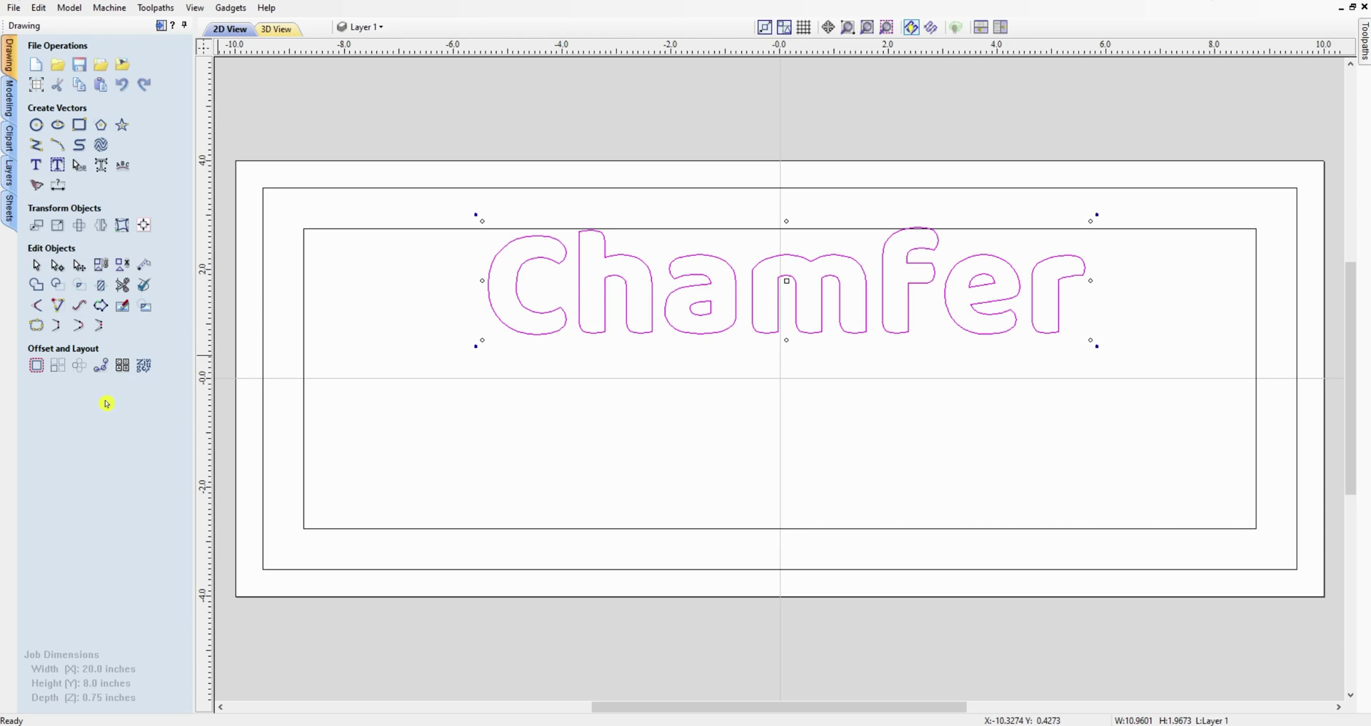
click(497, 380)
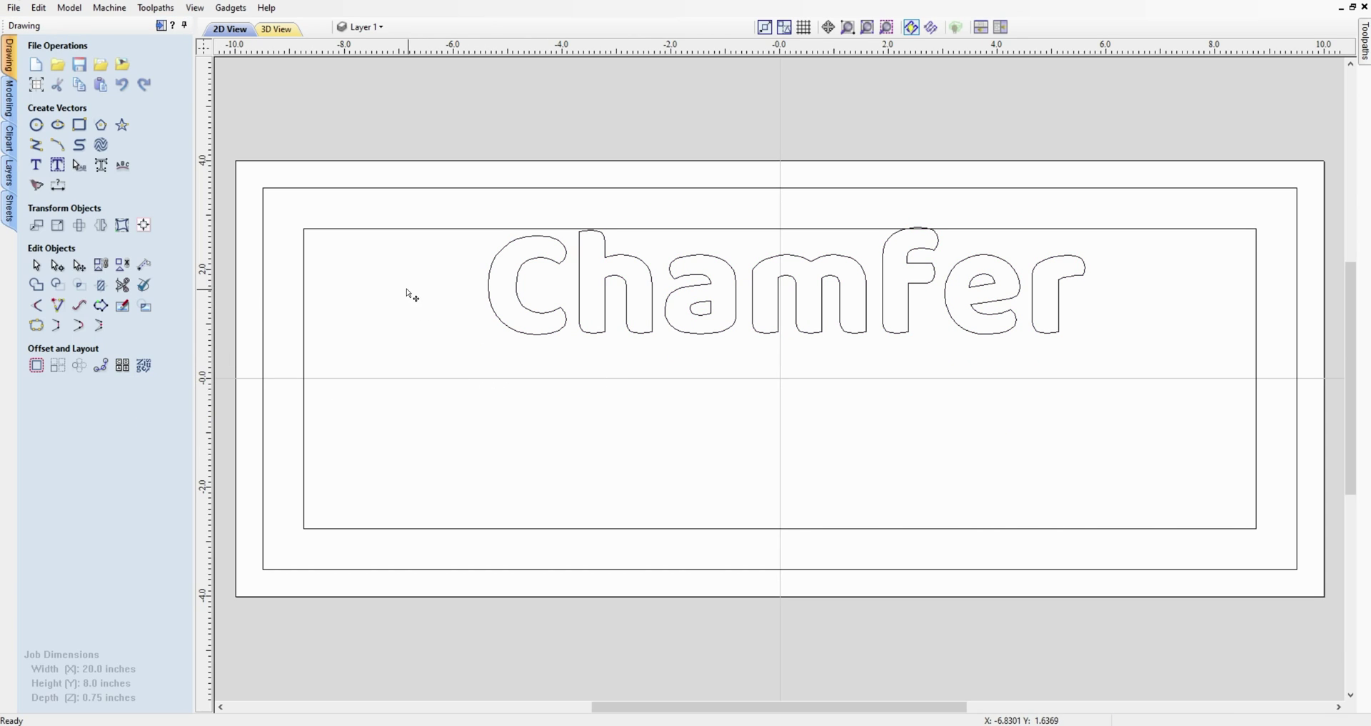
Create a second text reading "Edges" in the same Baloo font and centre alignment
click(36, 165)
text(Edges)
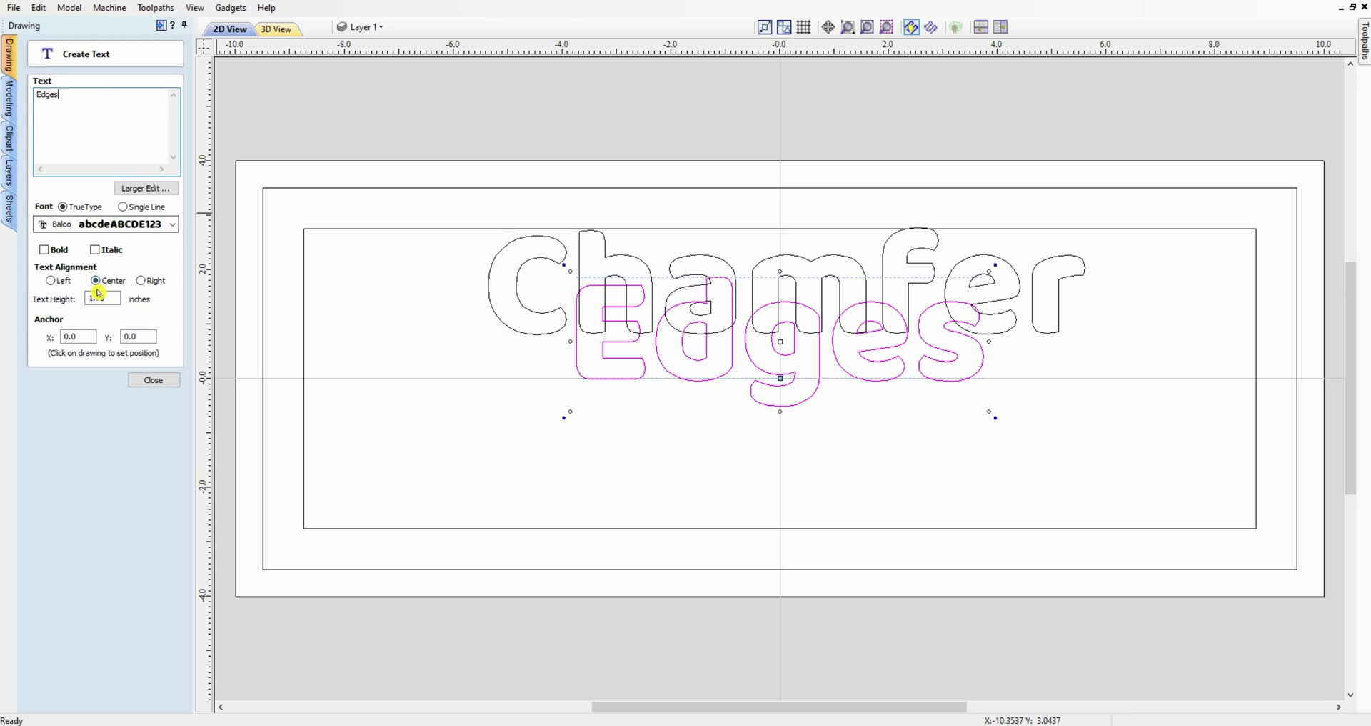
click(151, 380)
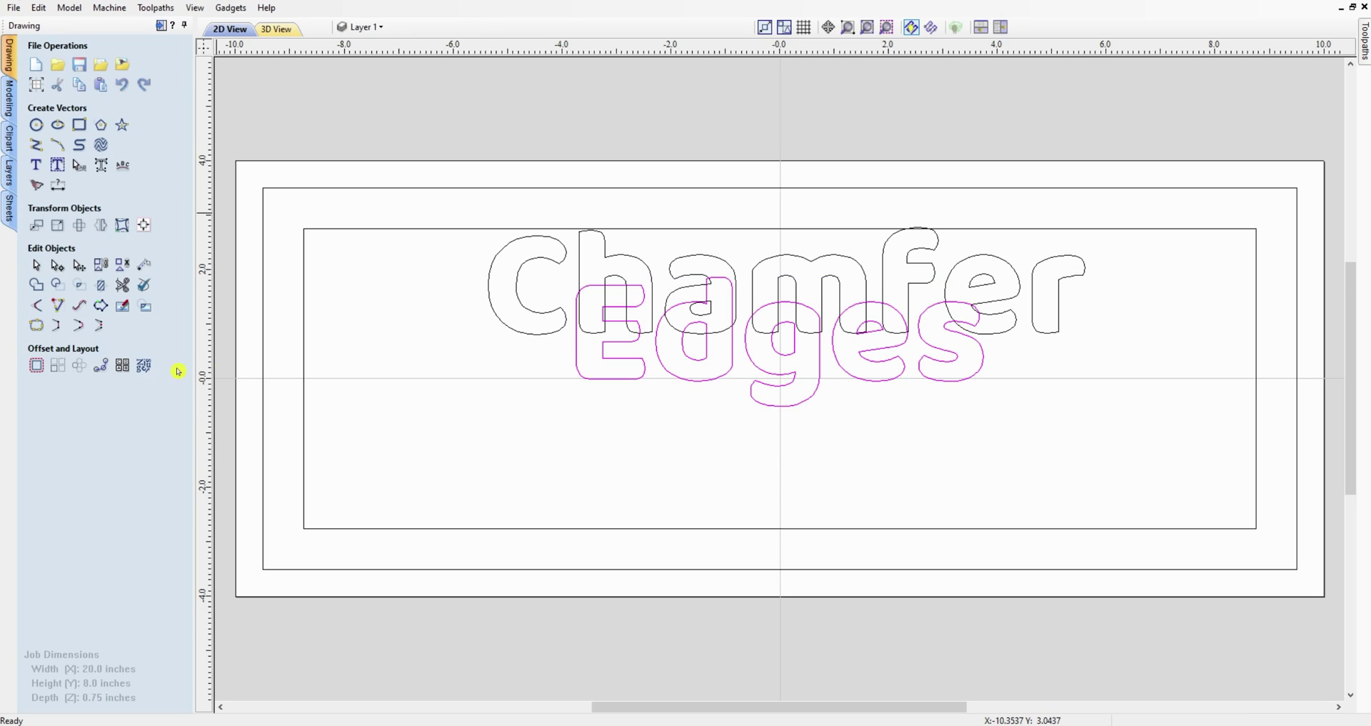
Centre the word "Chamfer" horizontally on the material, keeping its height in the layout
click(536, 259)
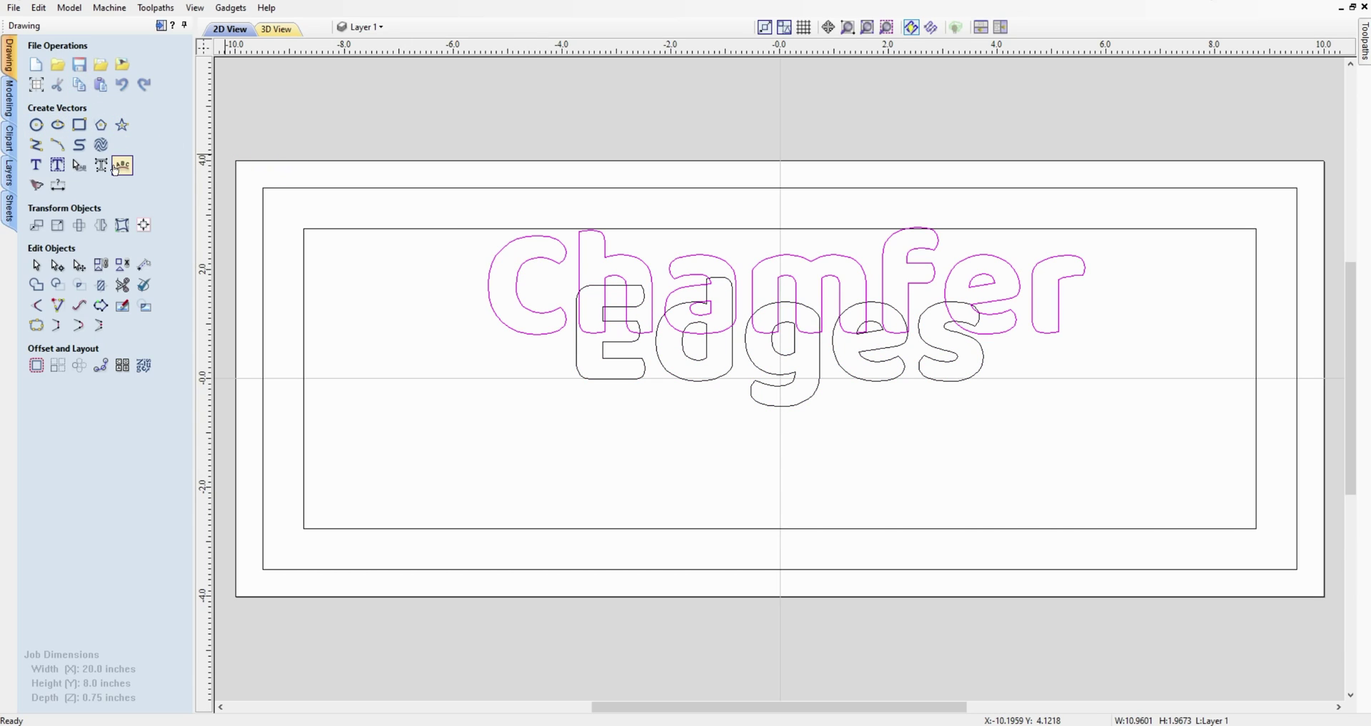
click(143, 225)
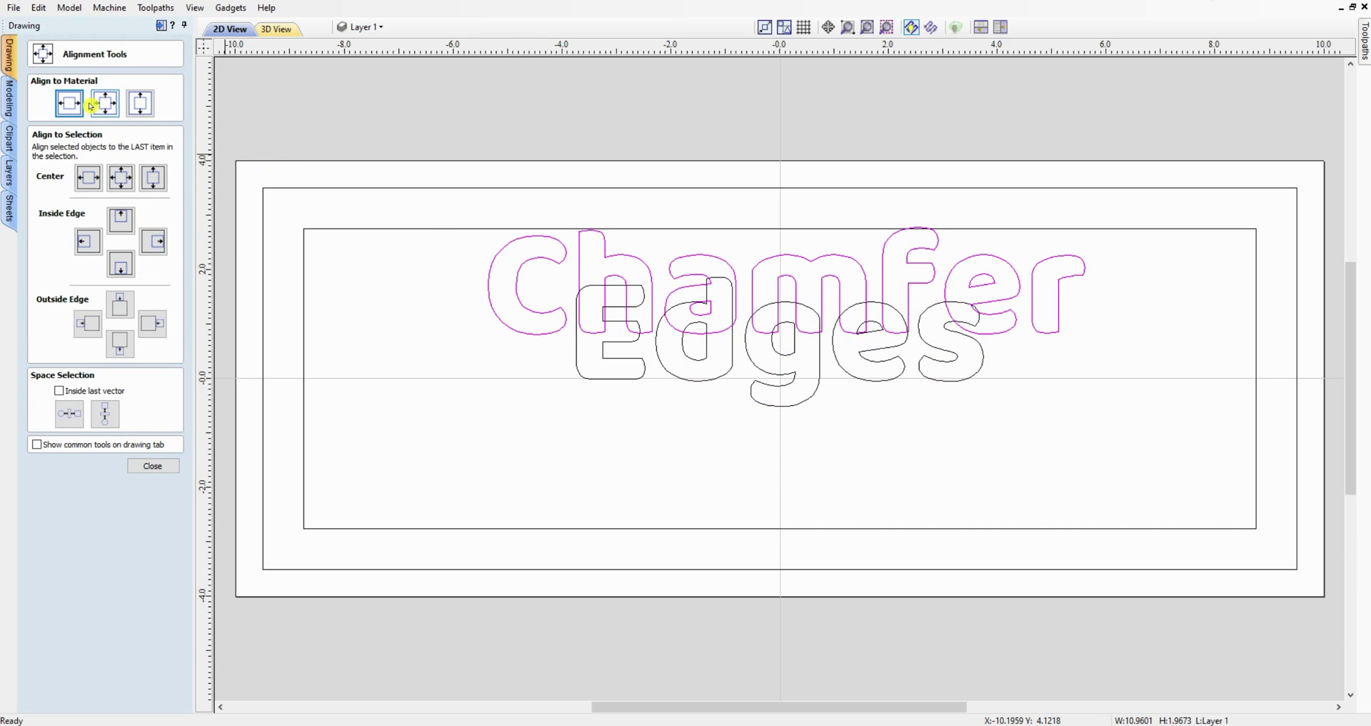
click(67, 105)
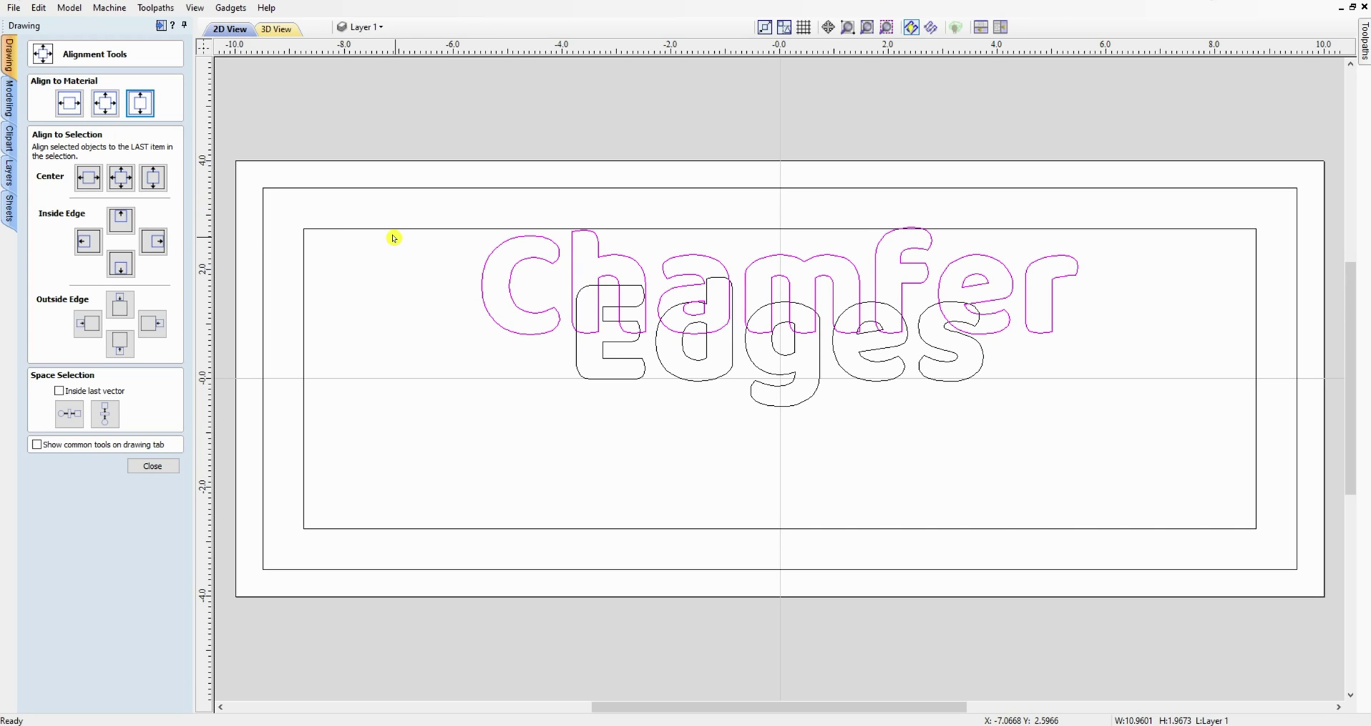
click(152, 465)
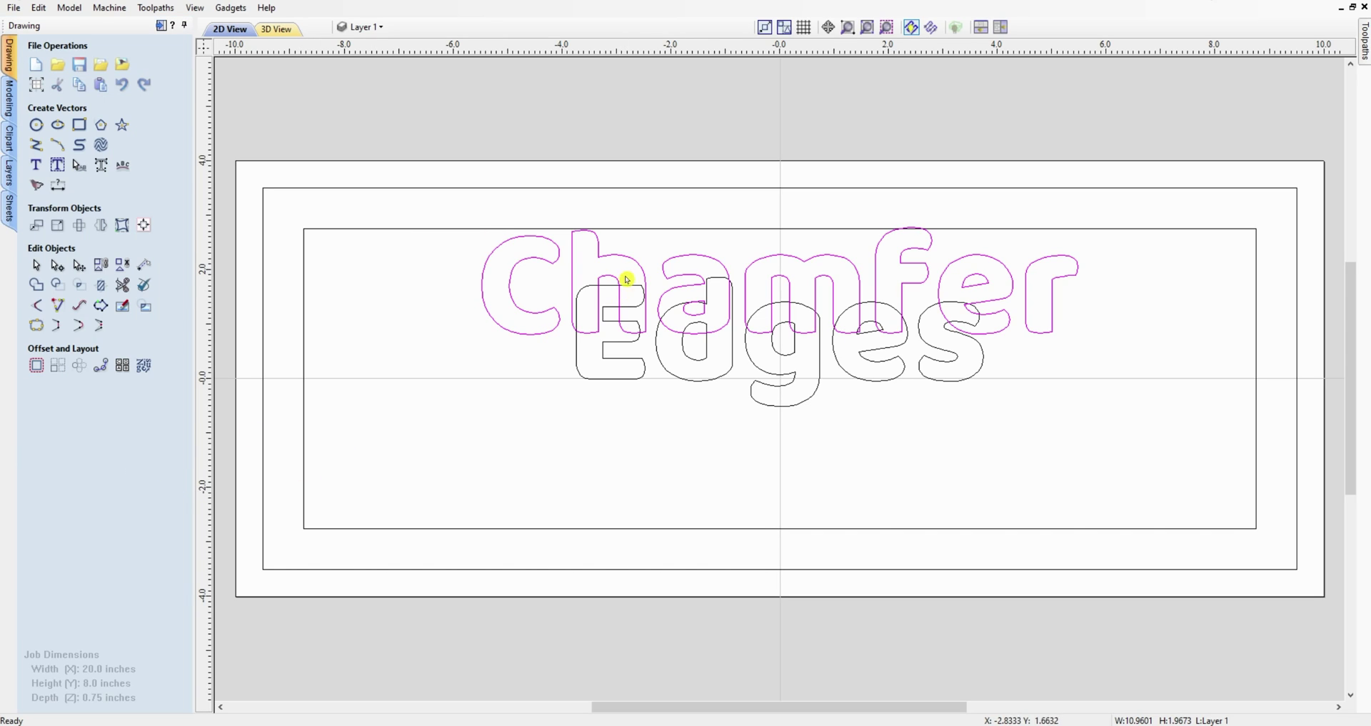
Nudge the word "Chamfer" down slightly so it sits clear of the inner rectangle's upper edge
key(Down)
key(Down)
key(Down)
key(Down)
key(Down)
key(Down)
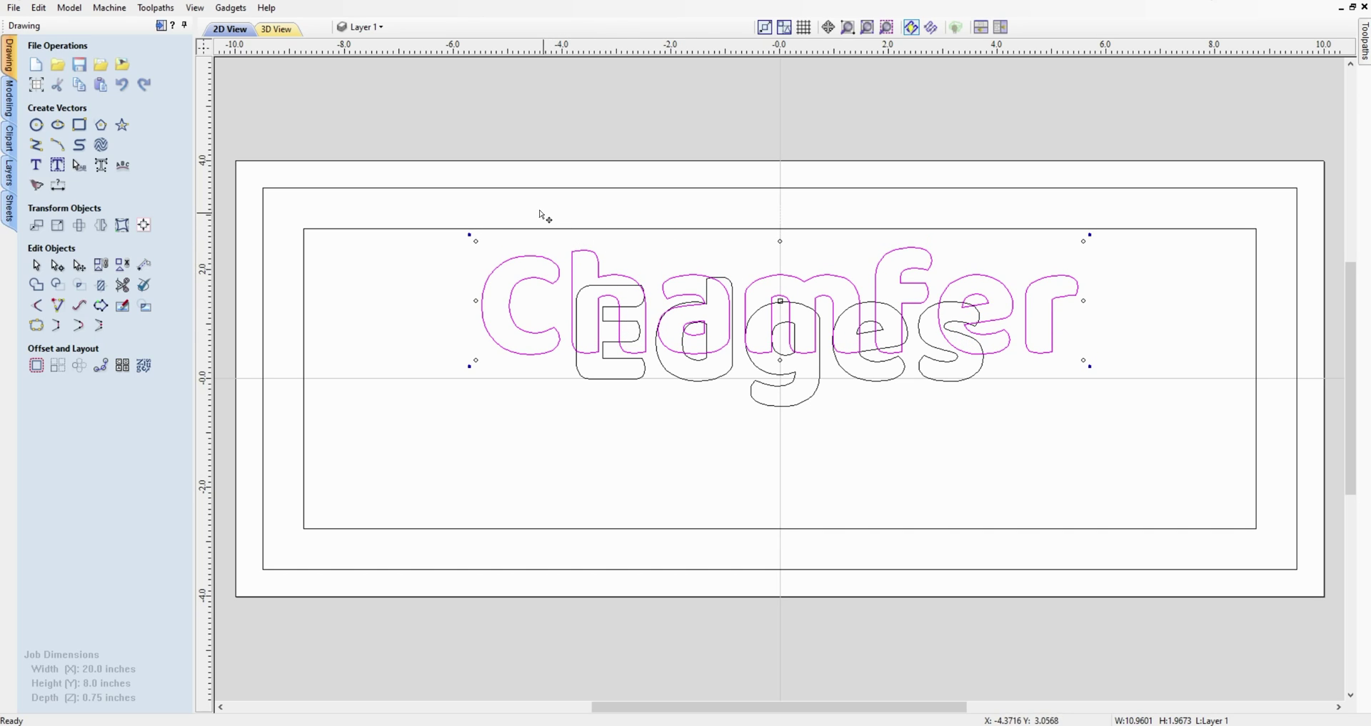
Centre the word "Edges" on the material both horizontally and vertically
click(613, 384)
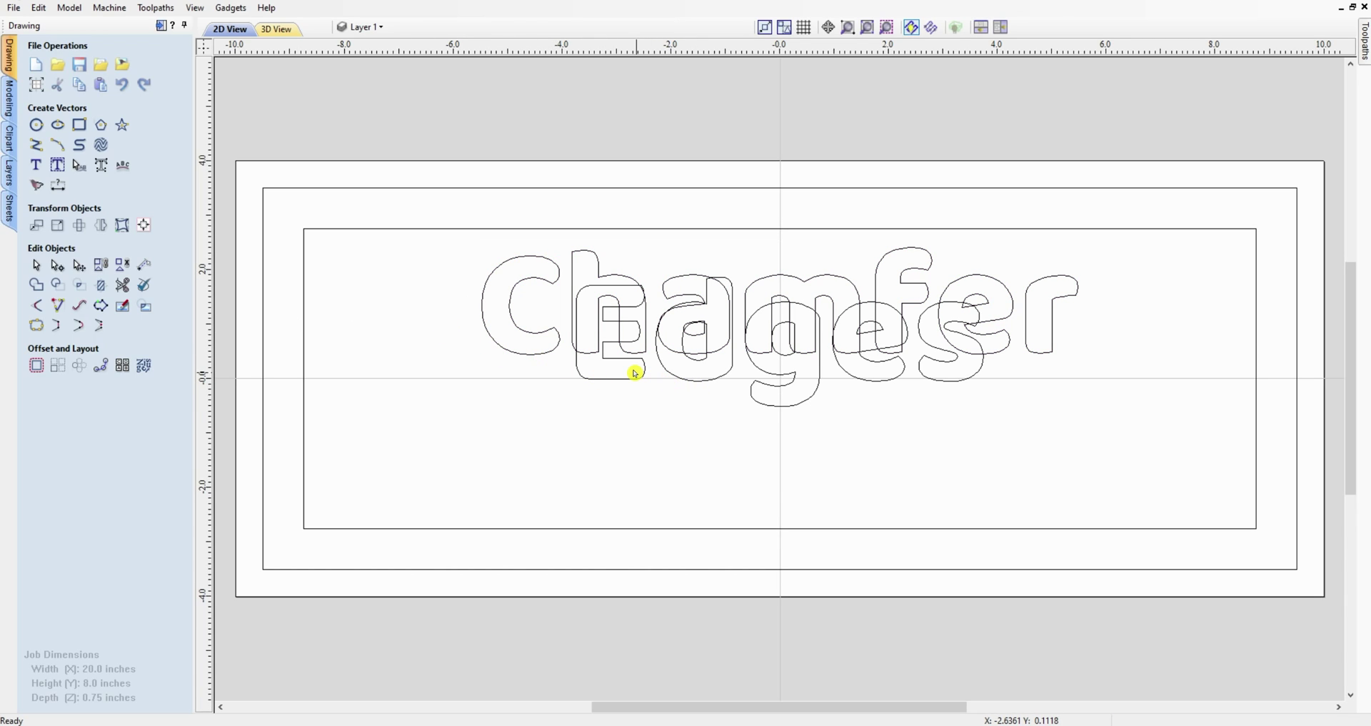
click(636, 378)
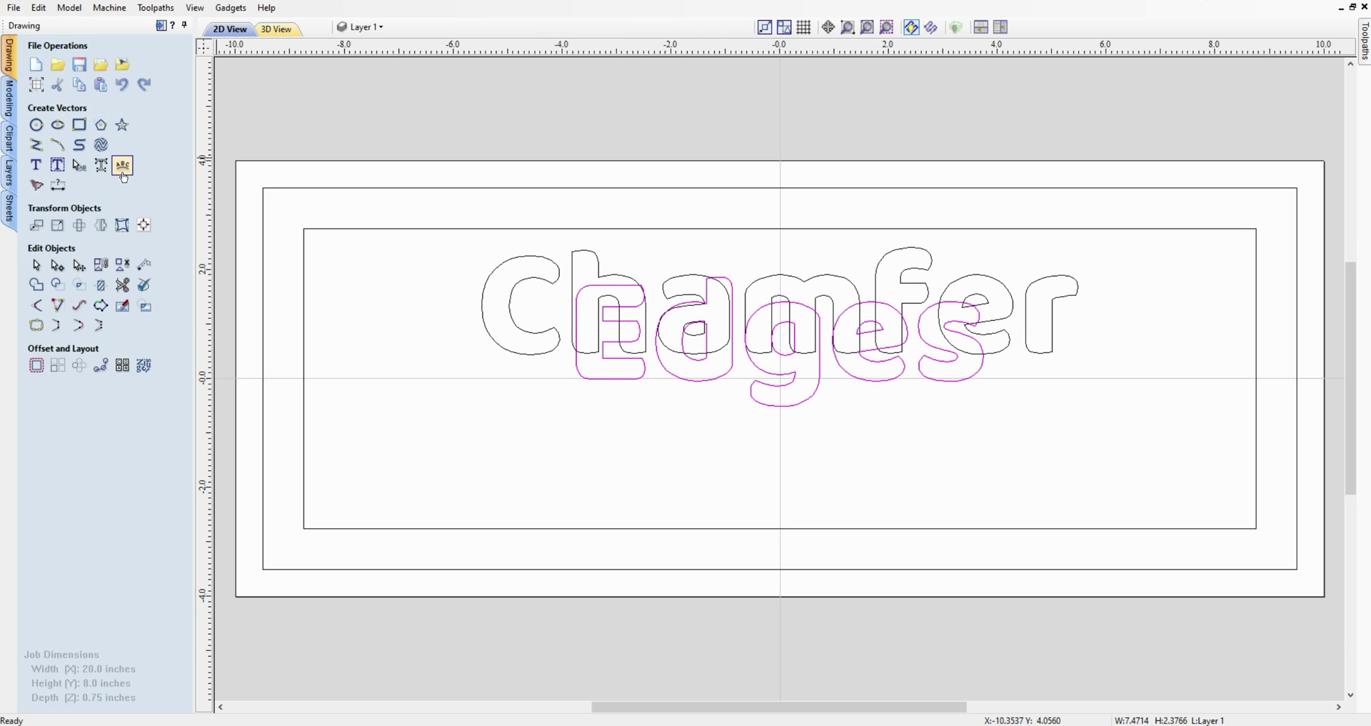
click(143, 225)
click(106, 103)
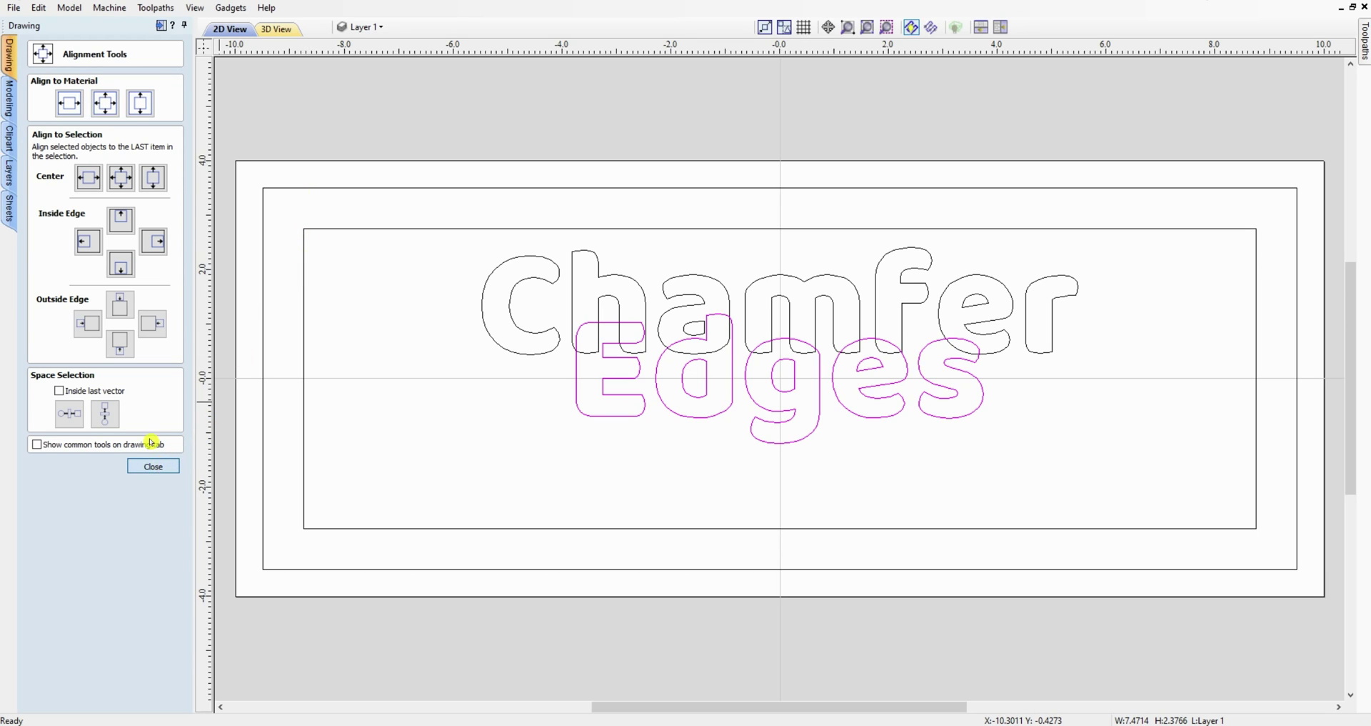
click(153, 465)
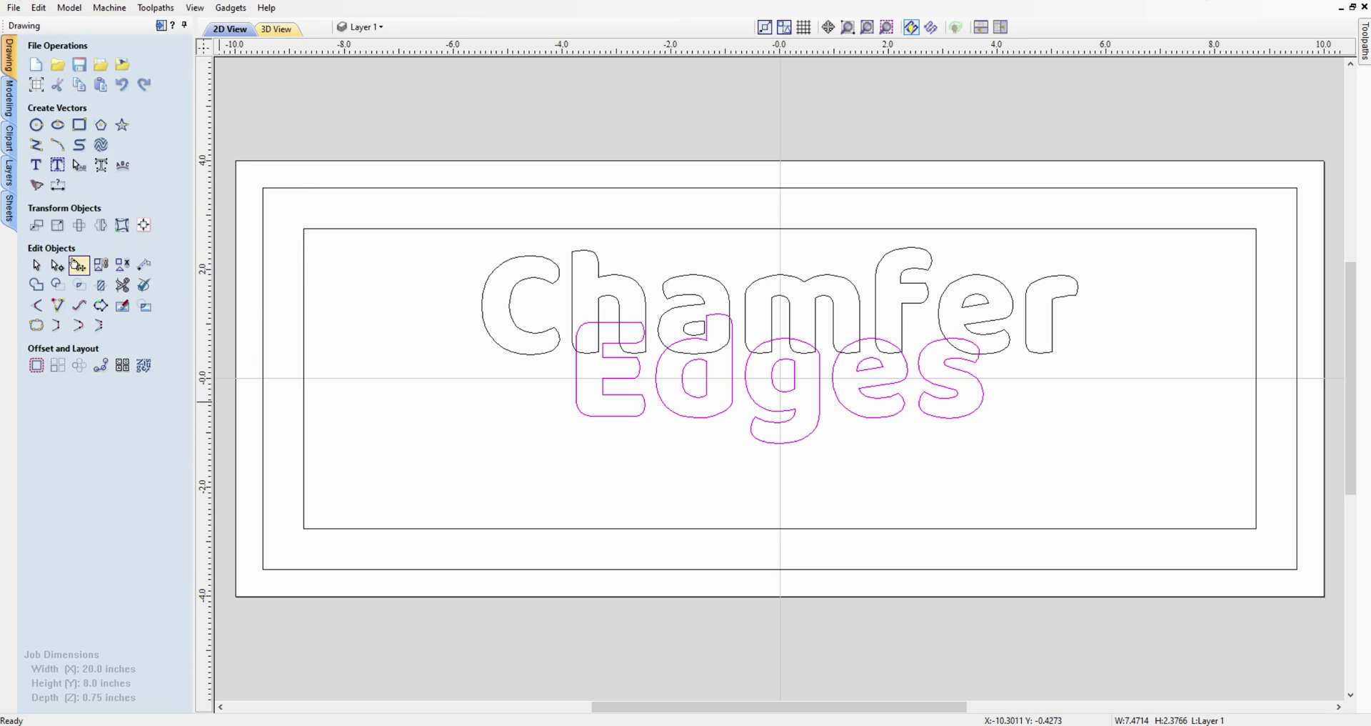
Nudge the word "Edges" straight down until it sits clear below "Chamfer" inside the inner rectangle, then deselect it
click(37, 267)
click(639, 415)
key(Down)
key(Down)
key(Down)
key(Down)
key(Down)
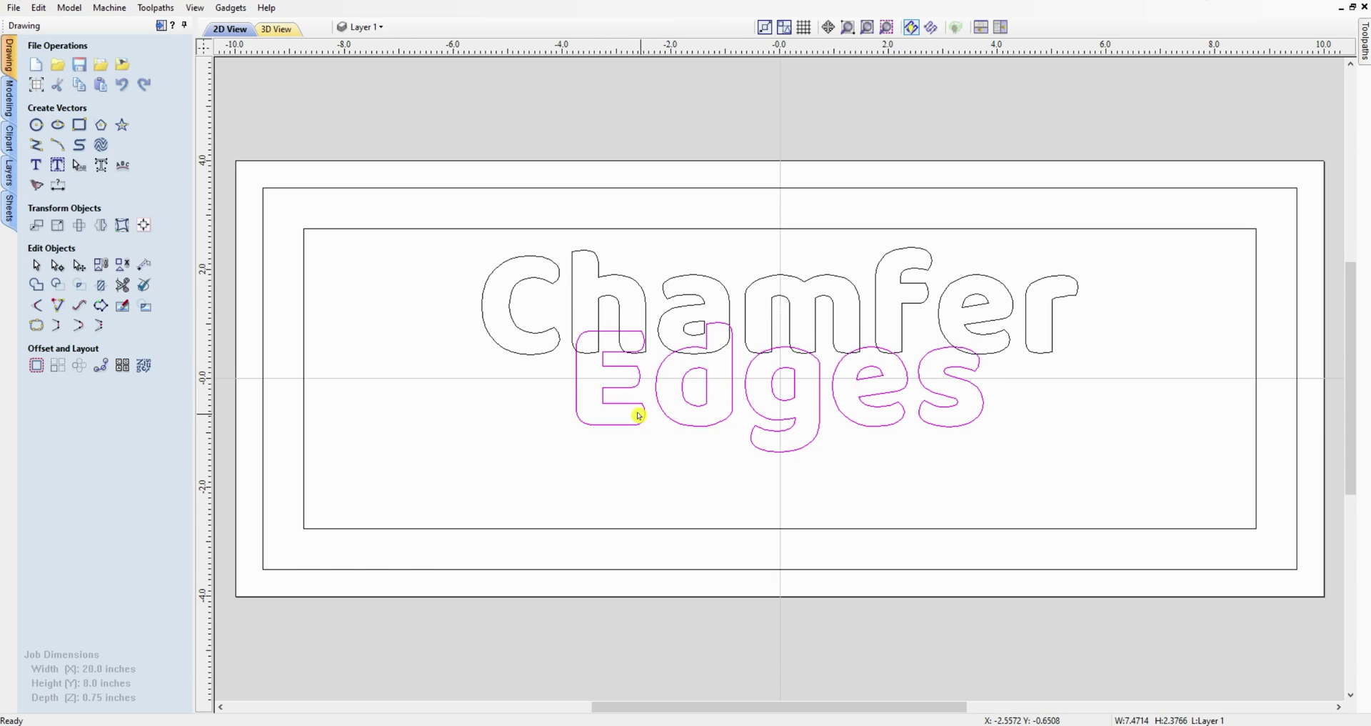
key(Down)
key(Down)
key(Down)
key(Down)
key(Down)
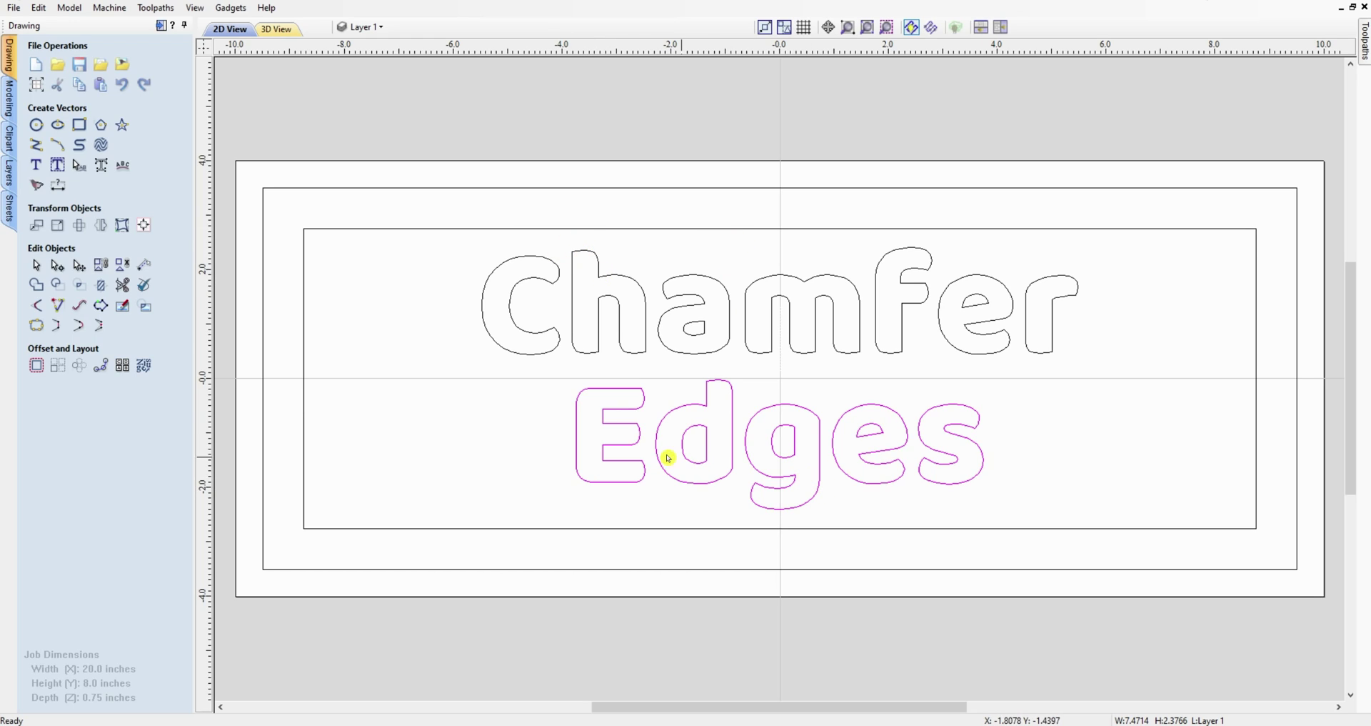
click(512, 419)
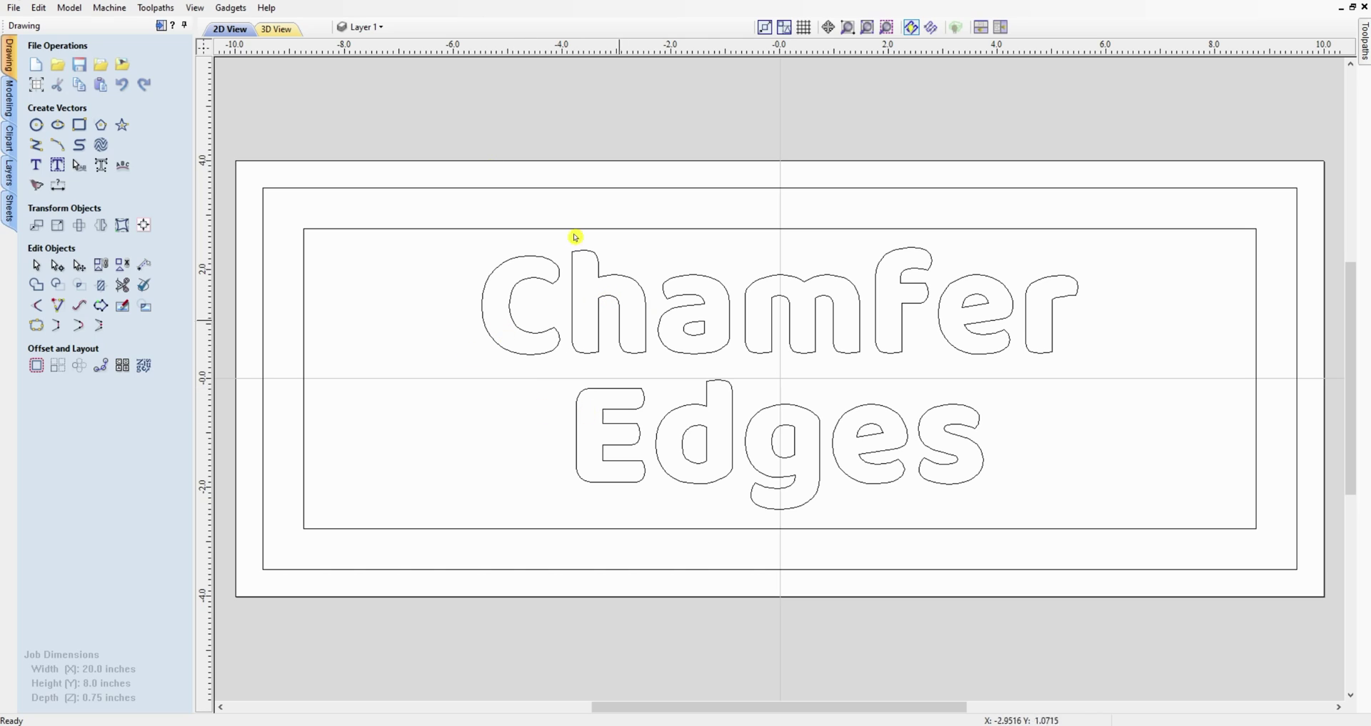
Select both words and the inner rectangle, and start a Pocket toolpath with a 0.25 inch cut depth
click(159, 27)
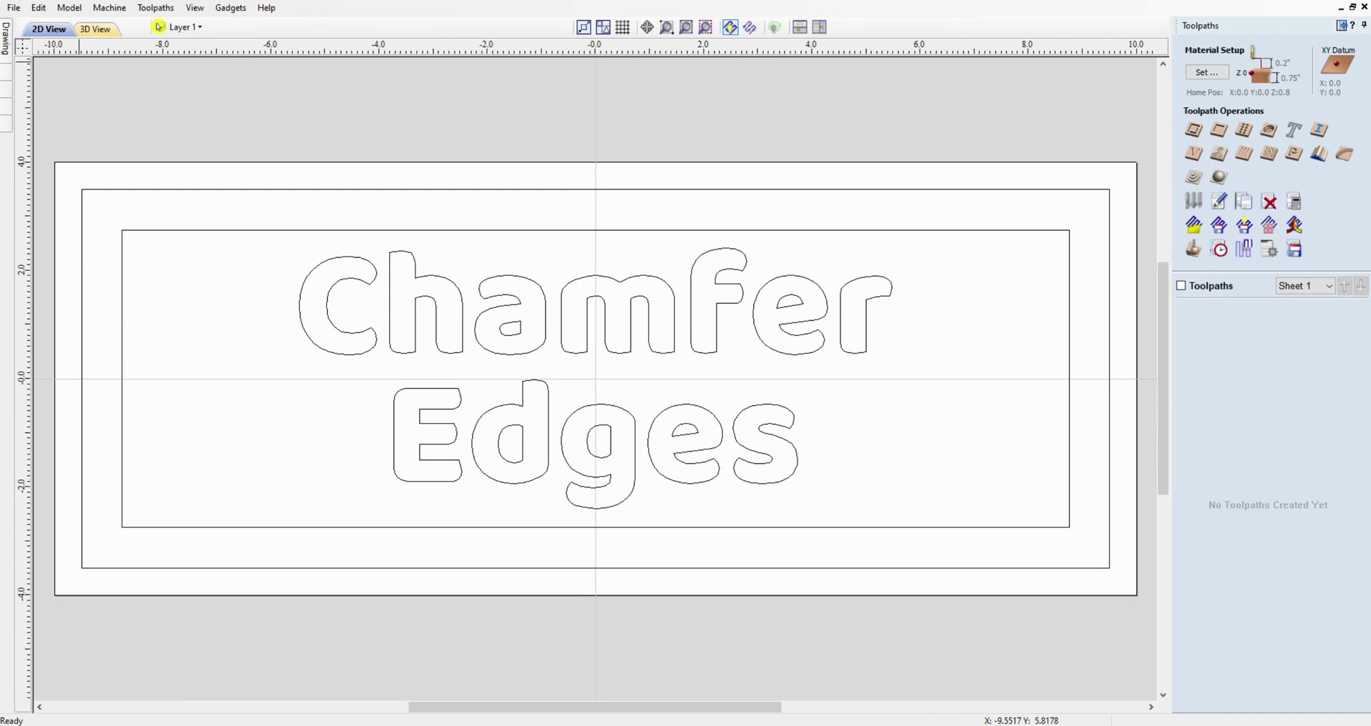
click(808, 321)
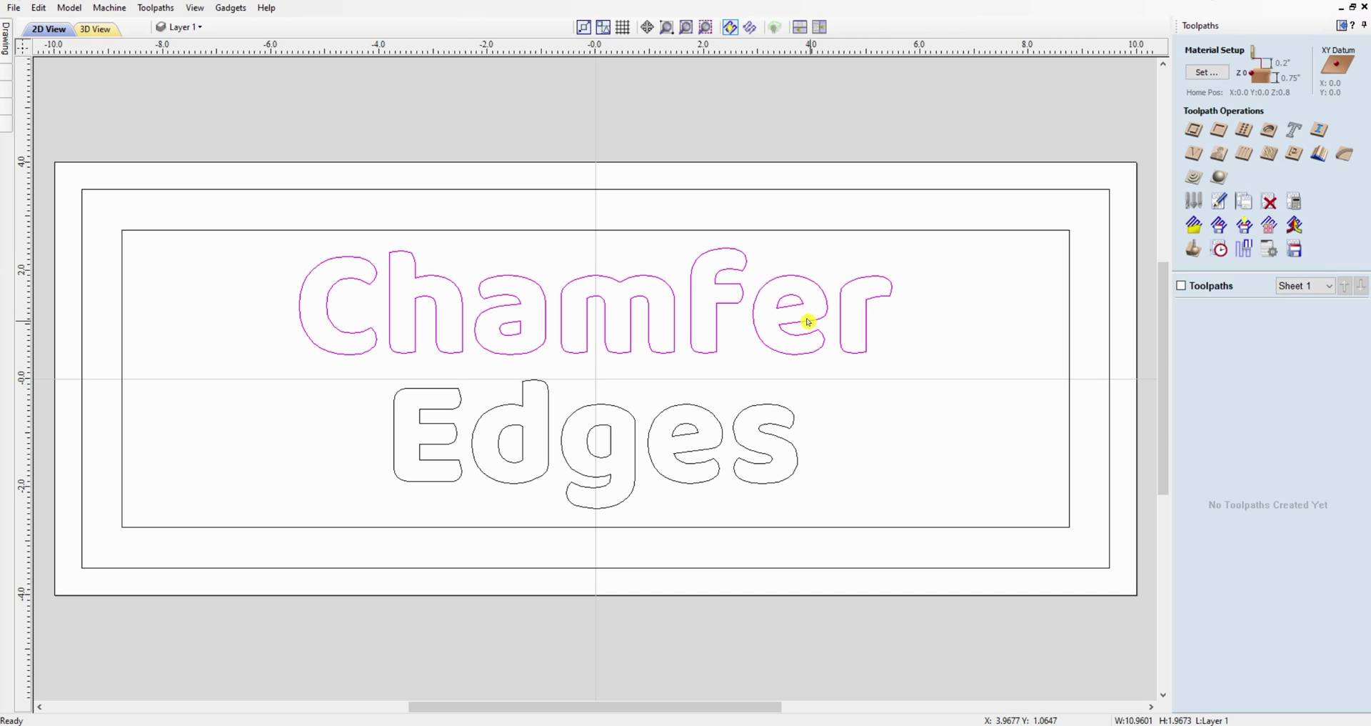
shift+click(757, 403)
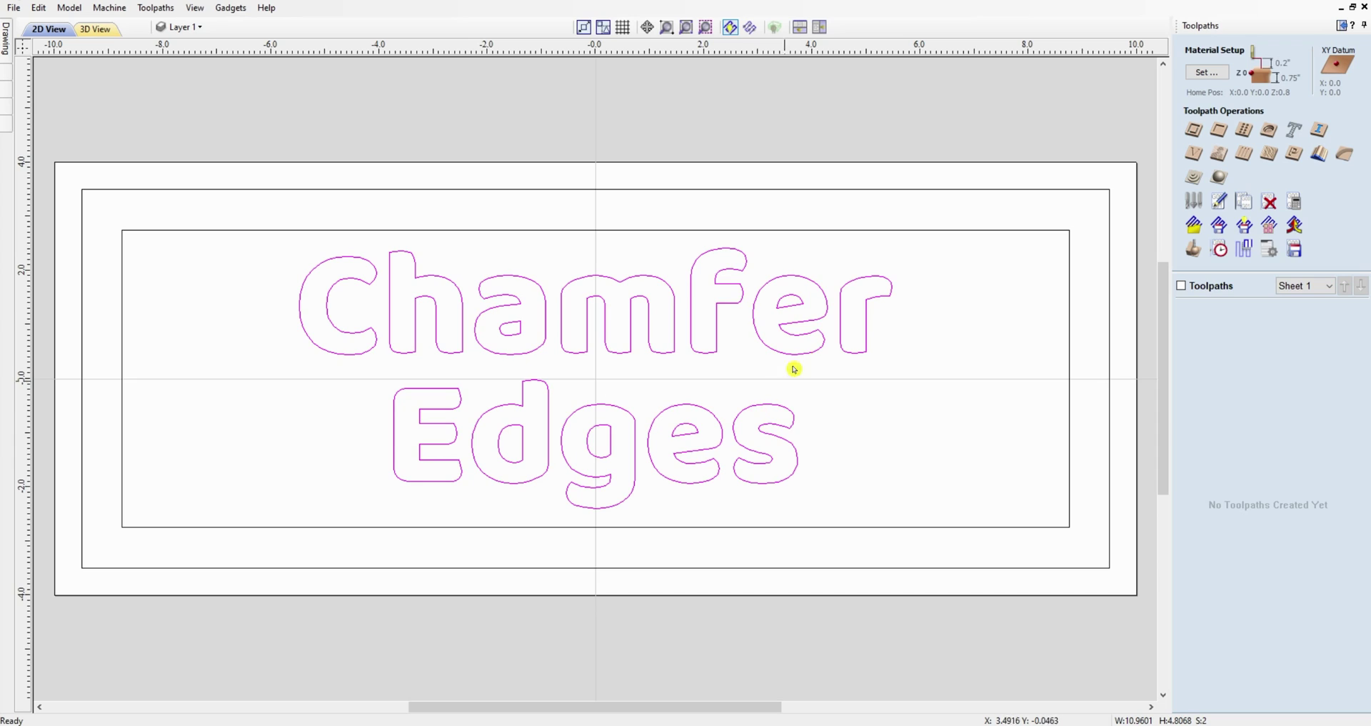
shift+click(816, 229)
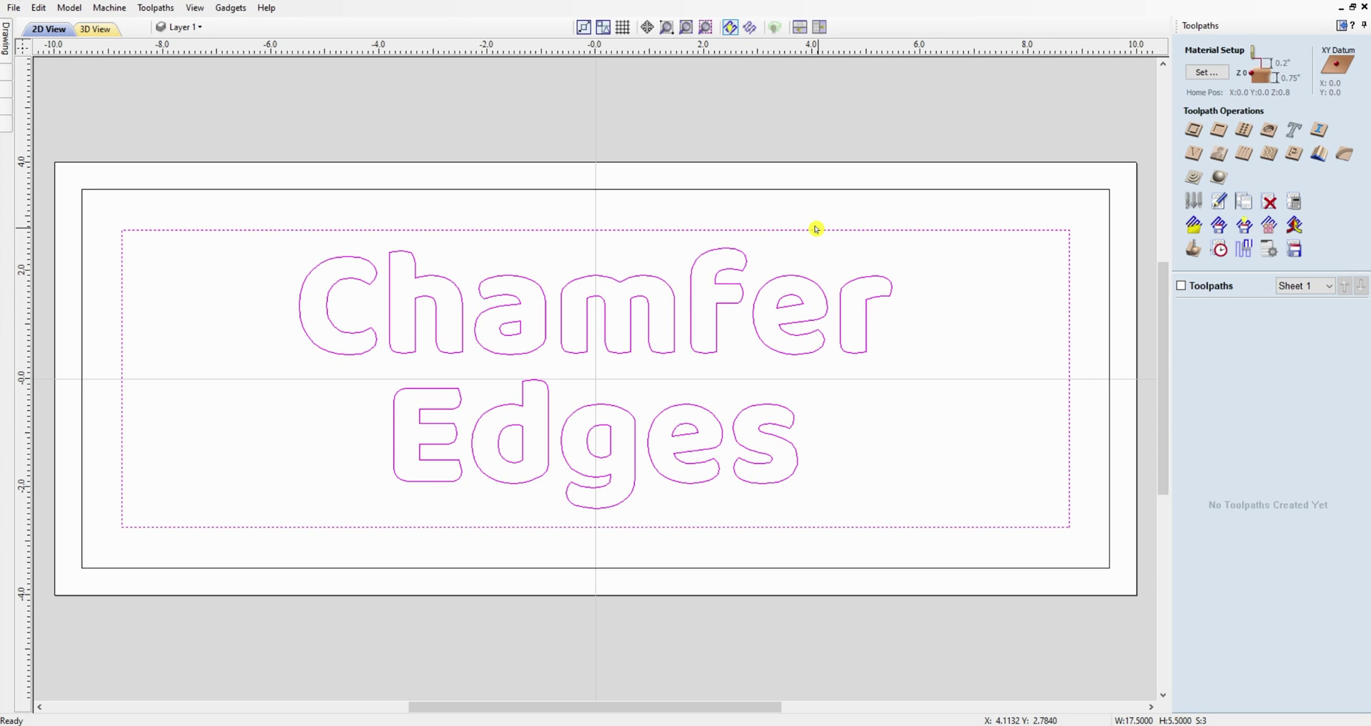
click(1216, 131)
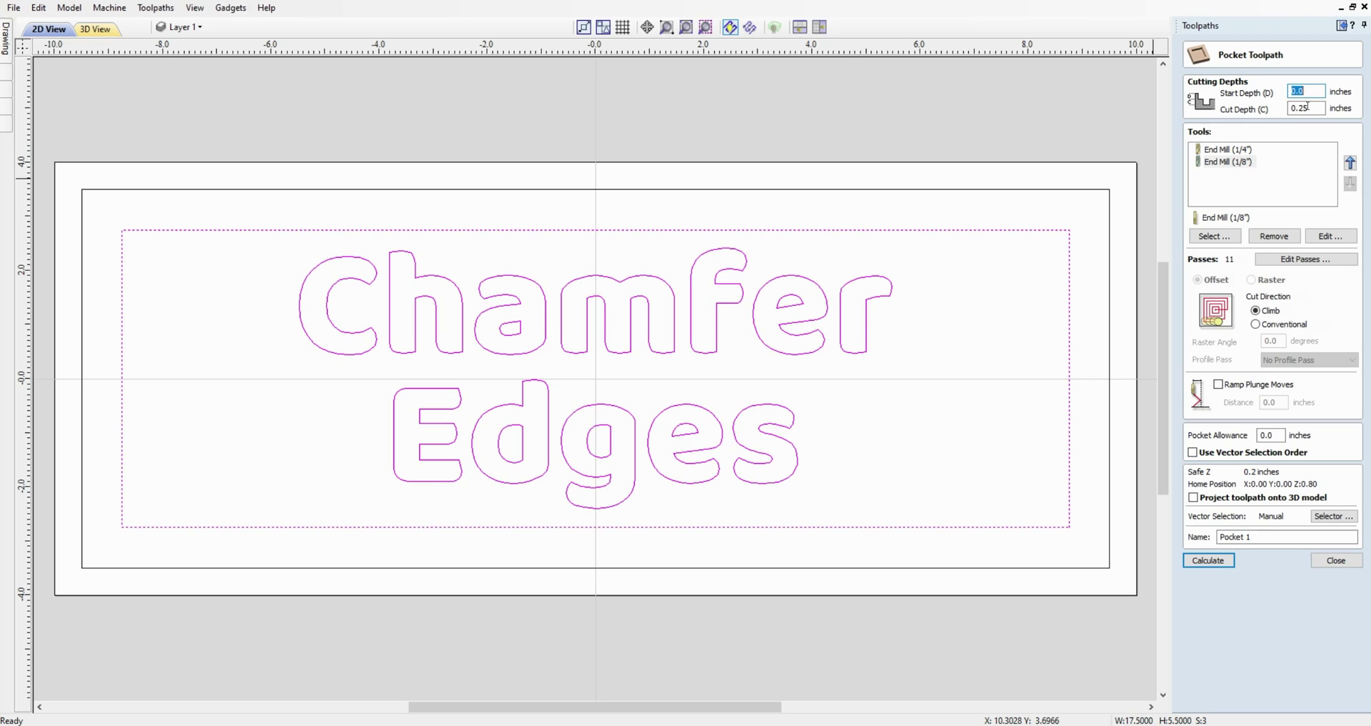
drag(1289, 108, 1330, 108)
Replace the 1/8 inch end mill's passes with a single pass plus a last pass 0.02 inches thick
click(1301, 263)
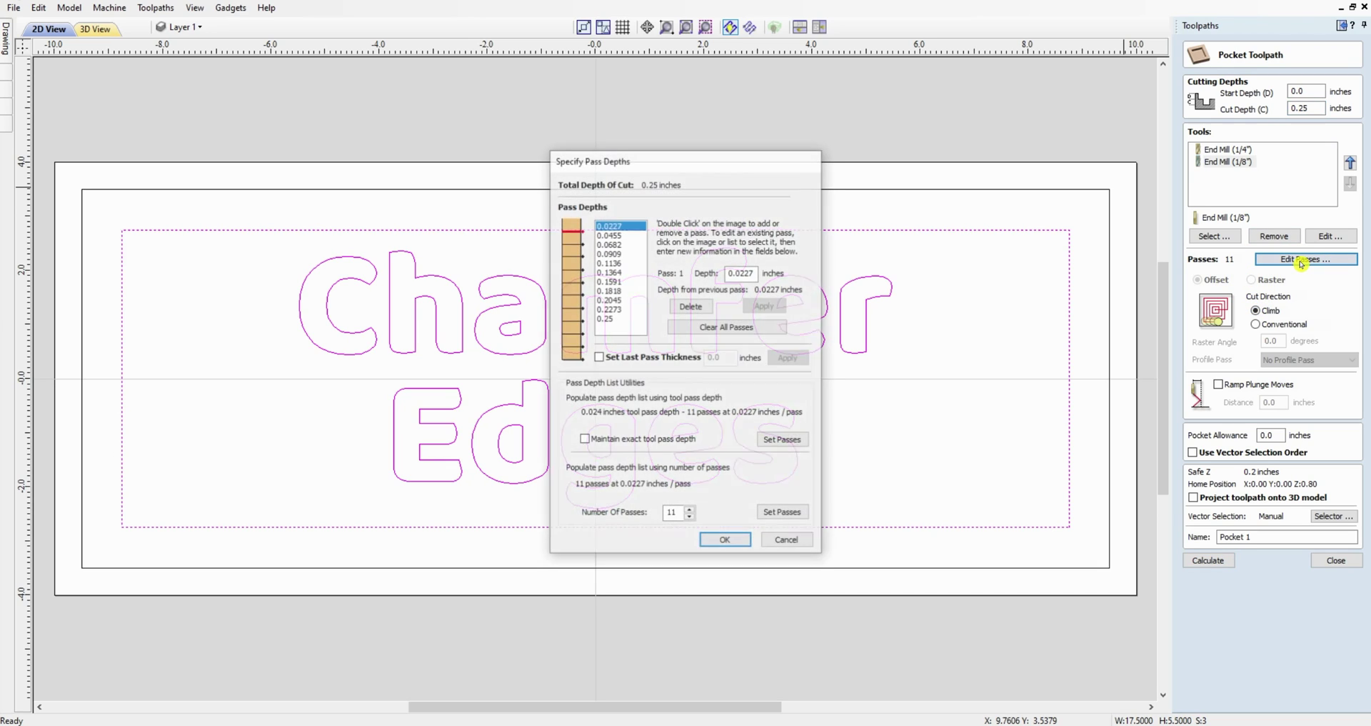
click(689, 518)
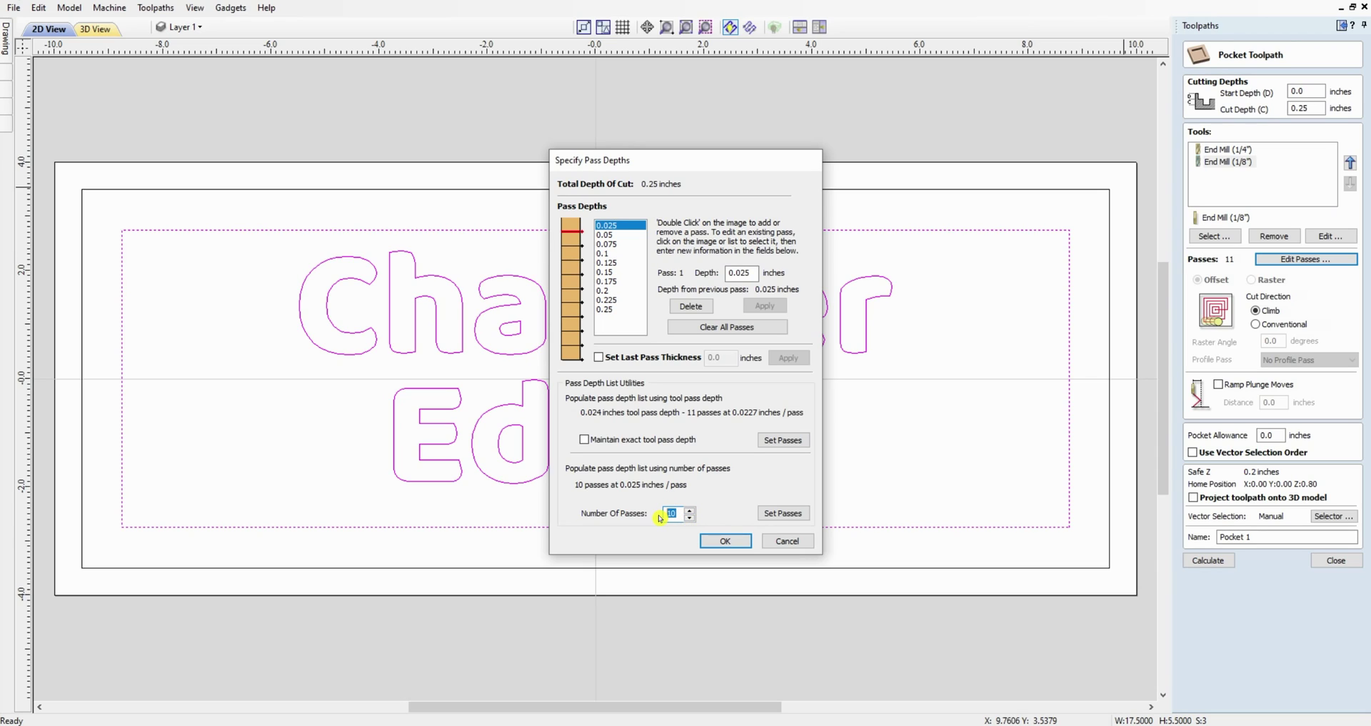
text(0.)
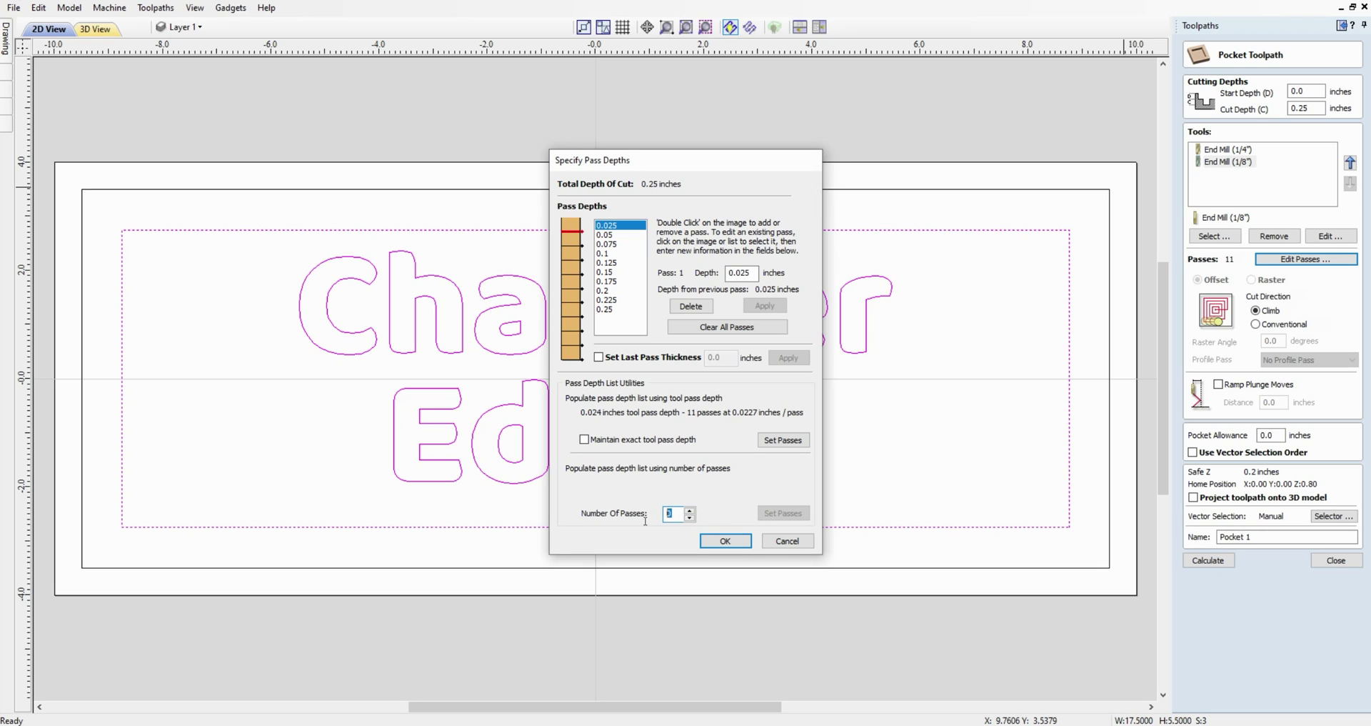
text(1)
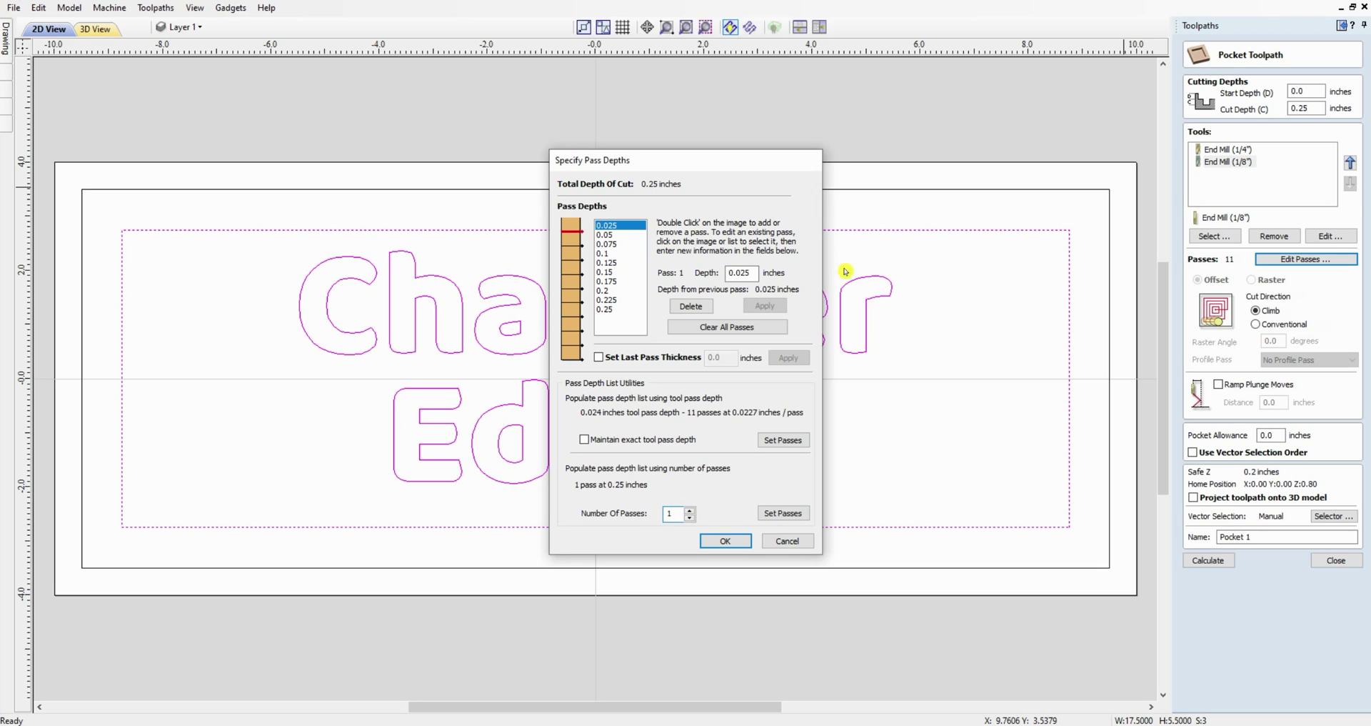
click(743, 325)
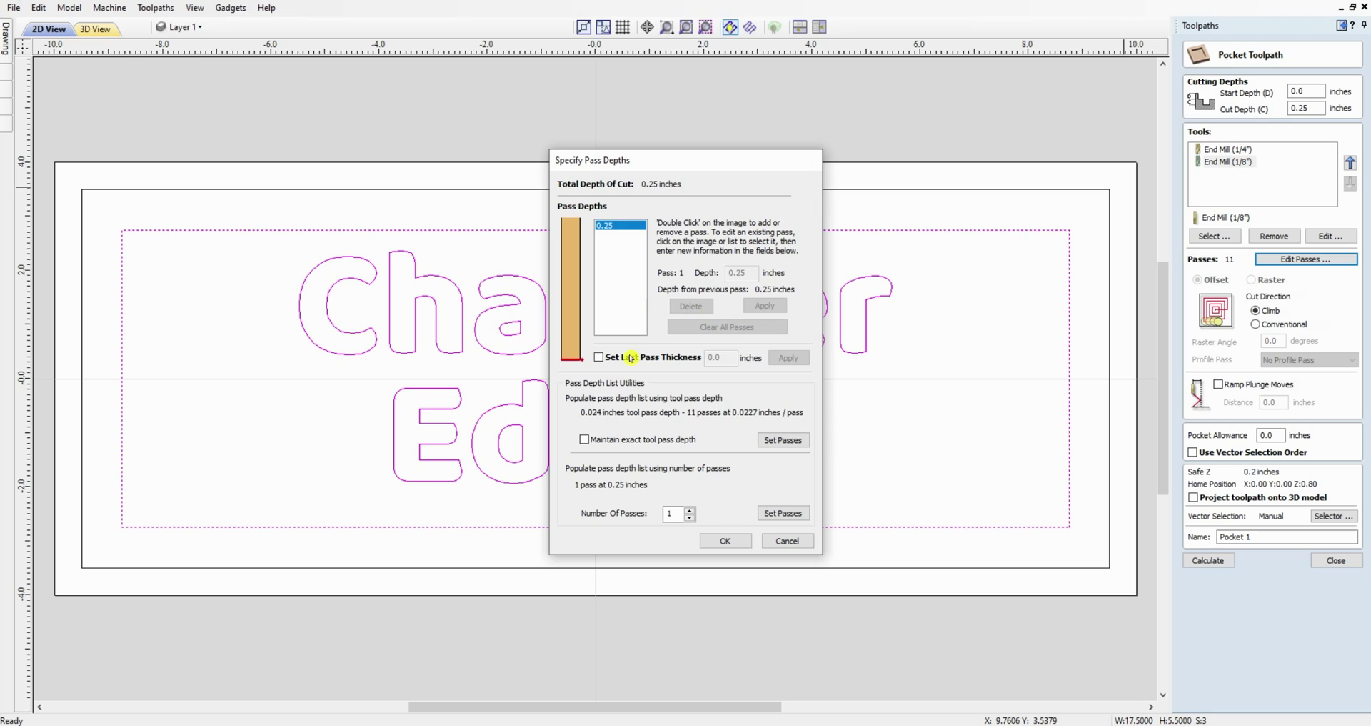
click(600, 356)
click(727, 352)
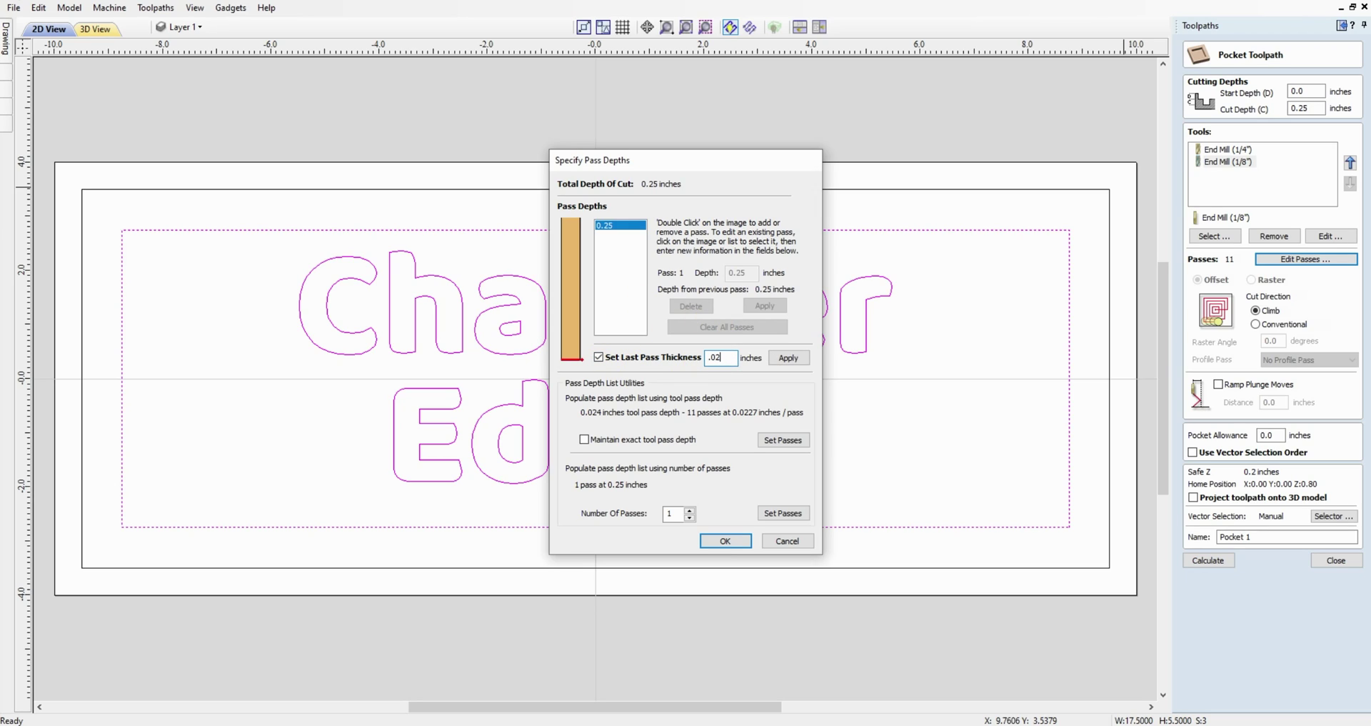
click(788, 357)
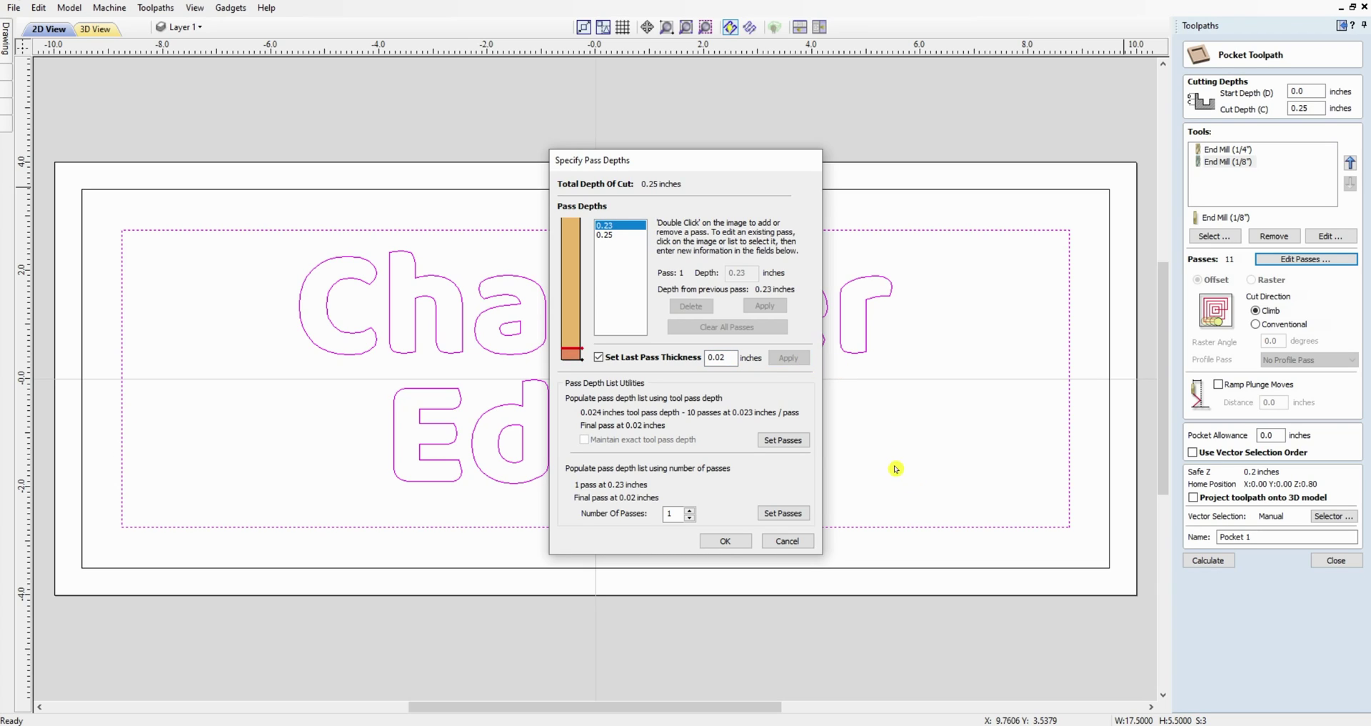
click(725, 540)
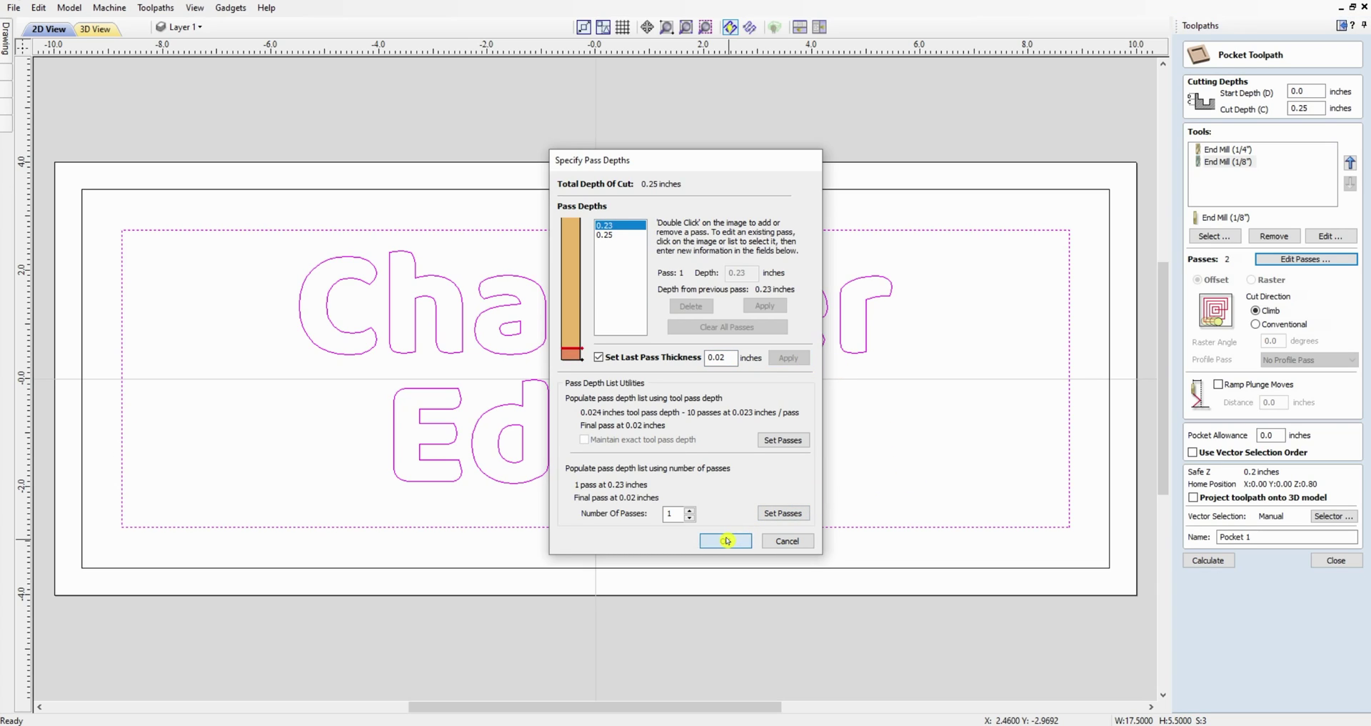
Reduce the 1/4 inch end mill's pass list to a single pass and enter a last pass thickness of 0.02 inches
click(1230, 149)
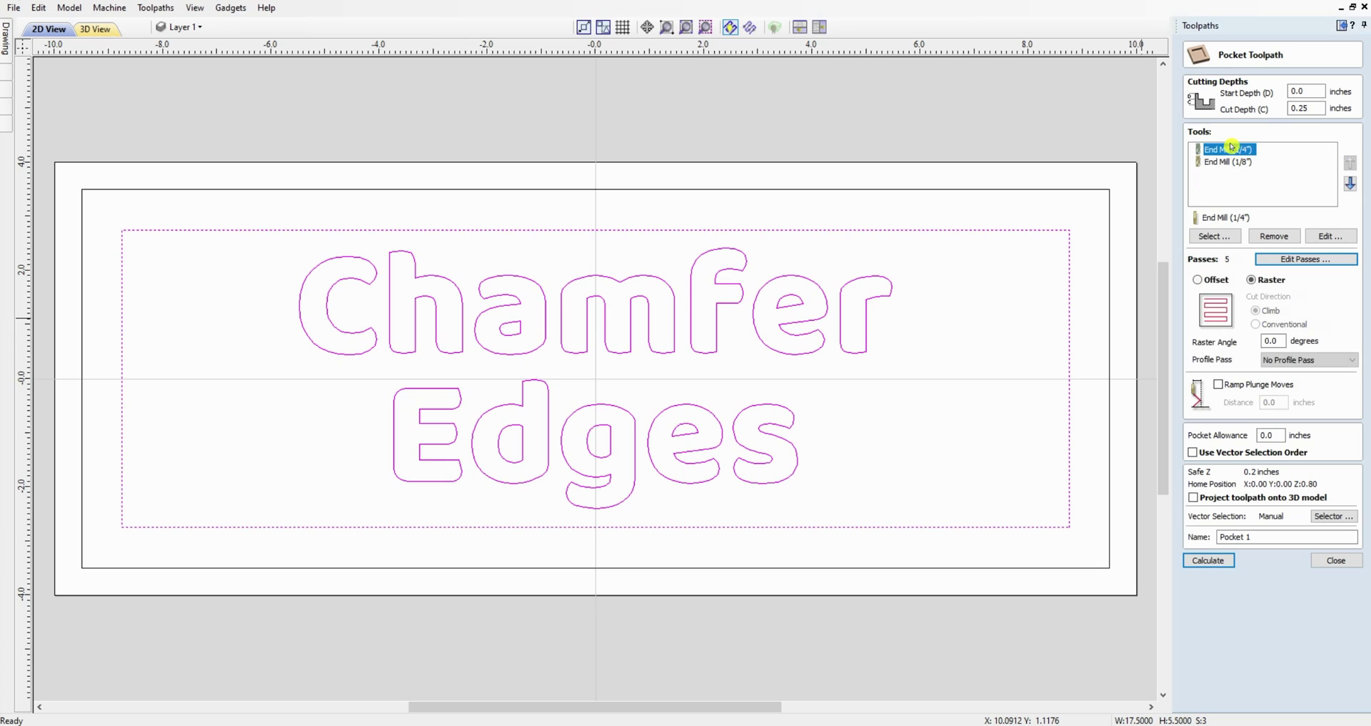
click(1263, 259)
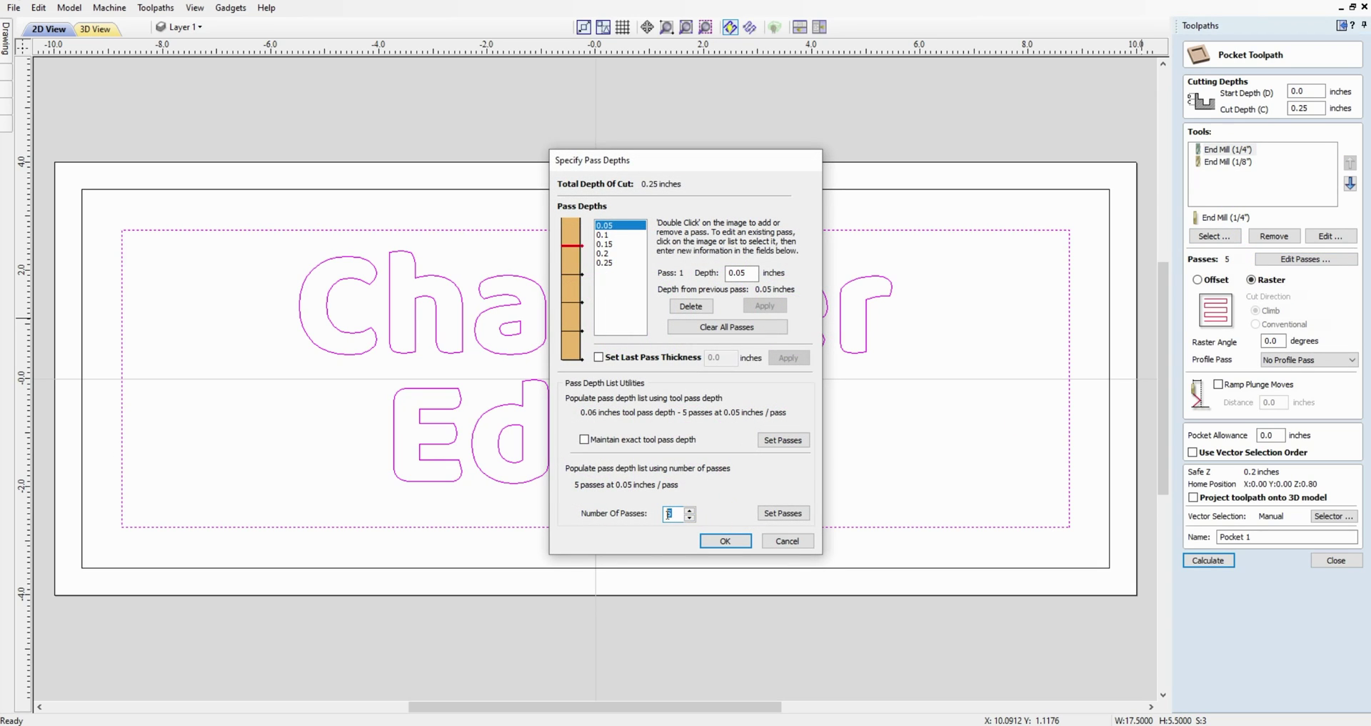
text(1)
click(684, 330)
click(598, 356)
text(.02)
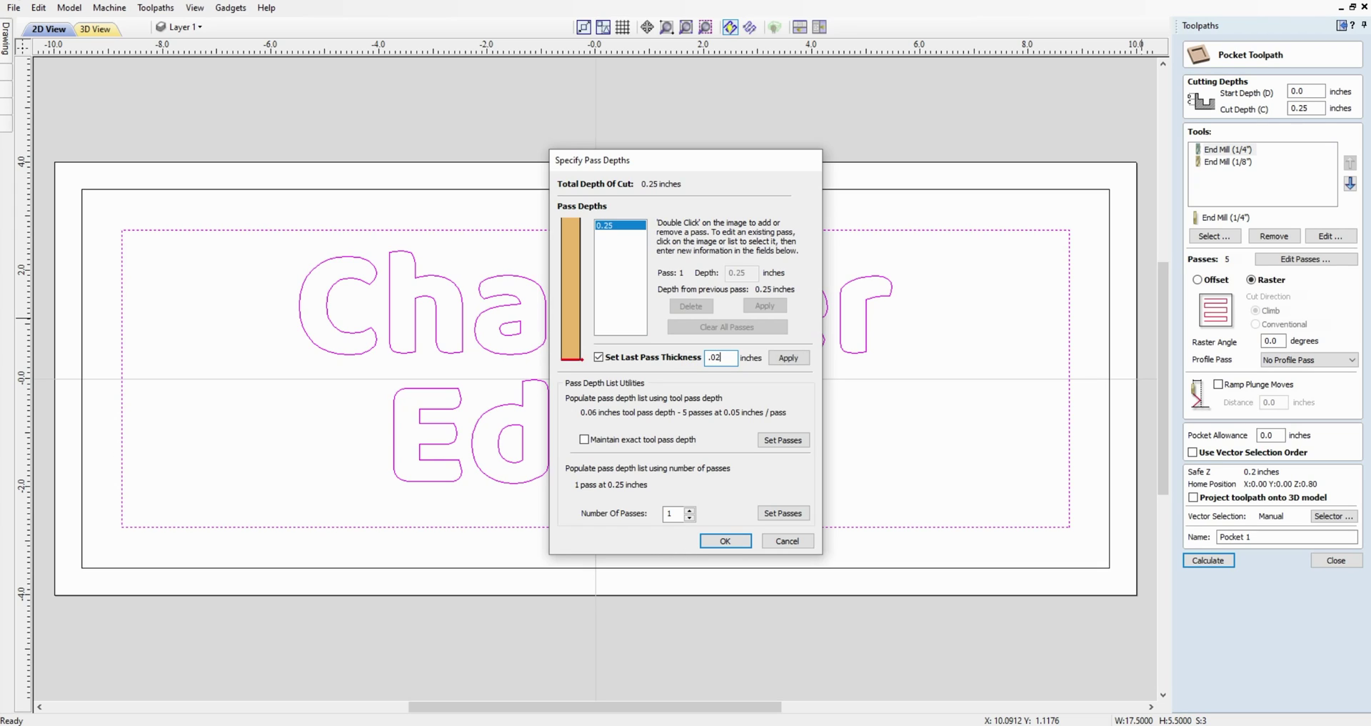
click(739, 544)
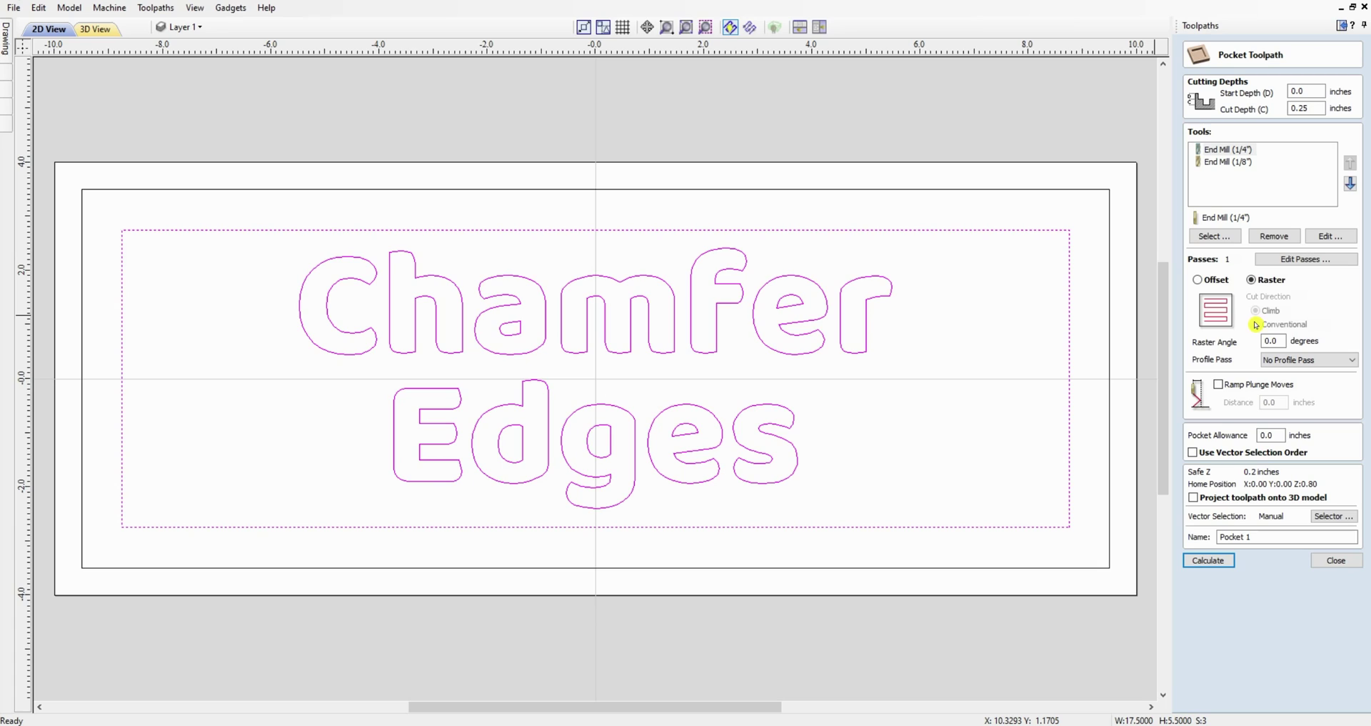
Calculate the pocket toolpath and preview all toolpaths on the mahogany material in 3D
click(1202, 562)
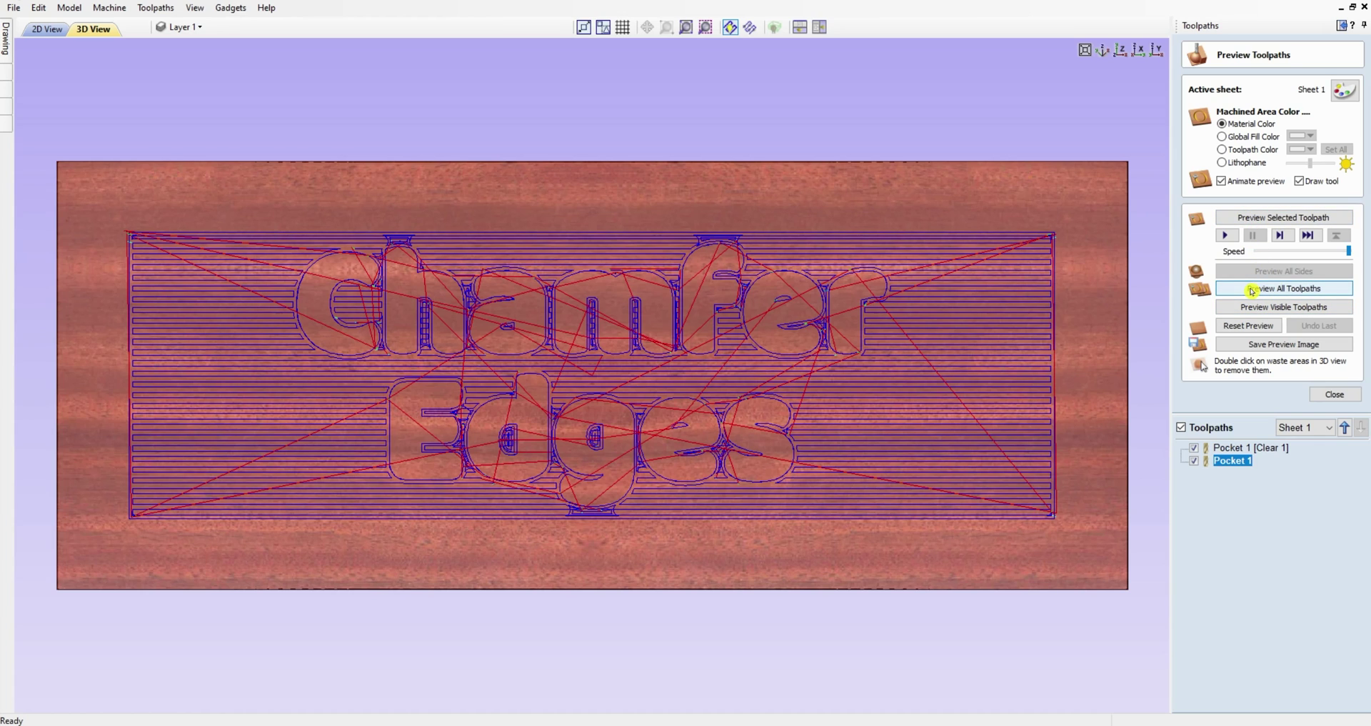
click(1254, 289)
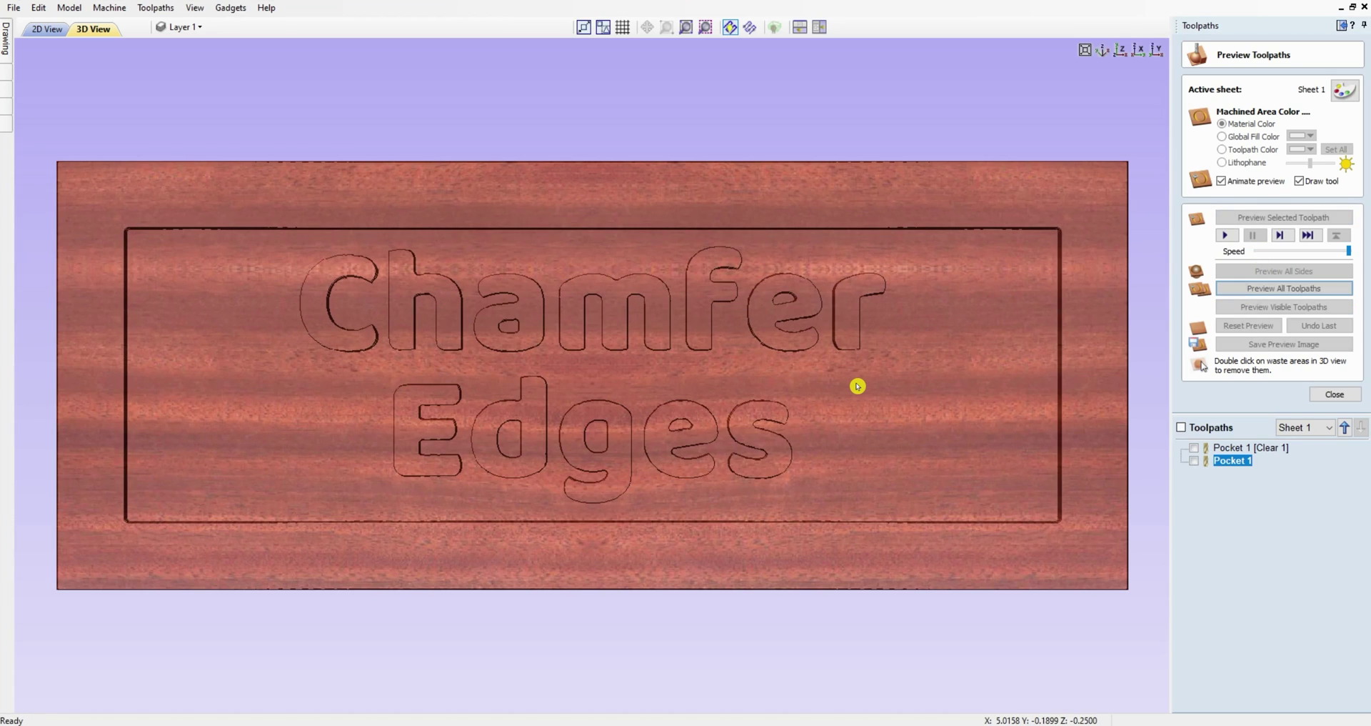
drag(701, 417, 641, 424)
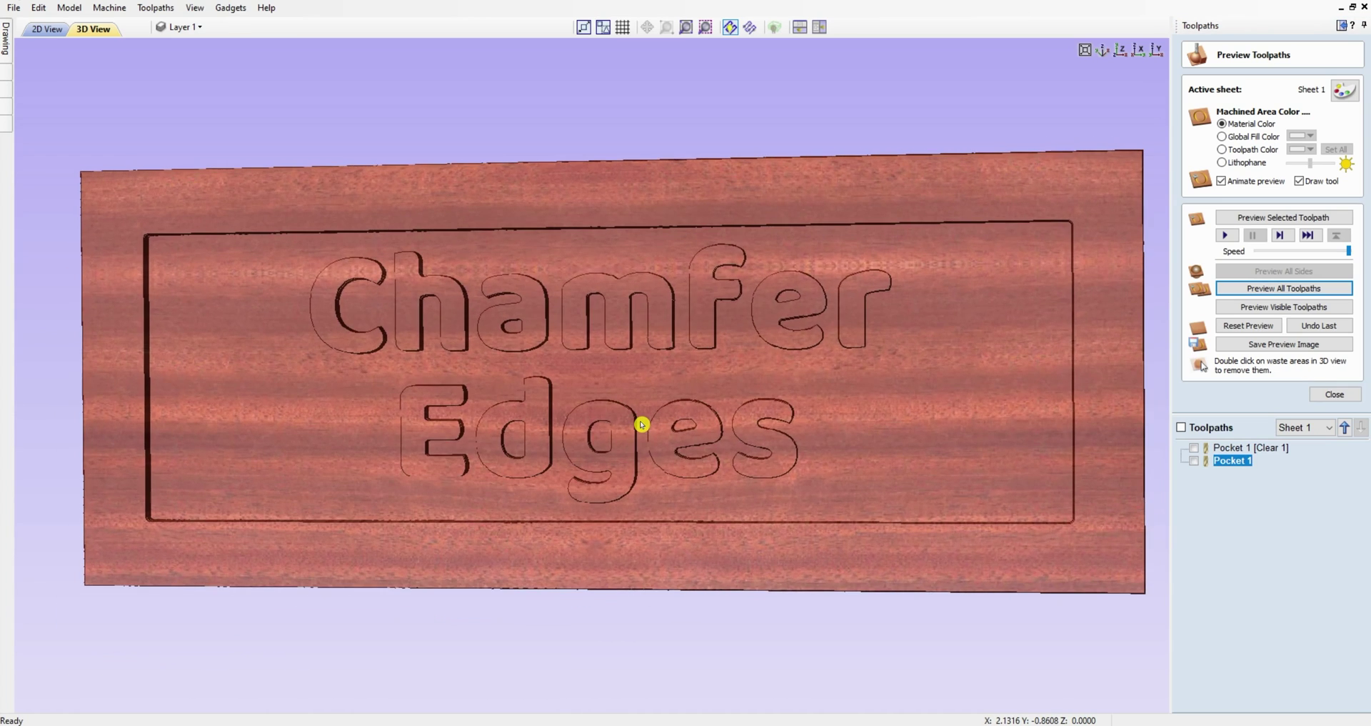
click(1335, 394)
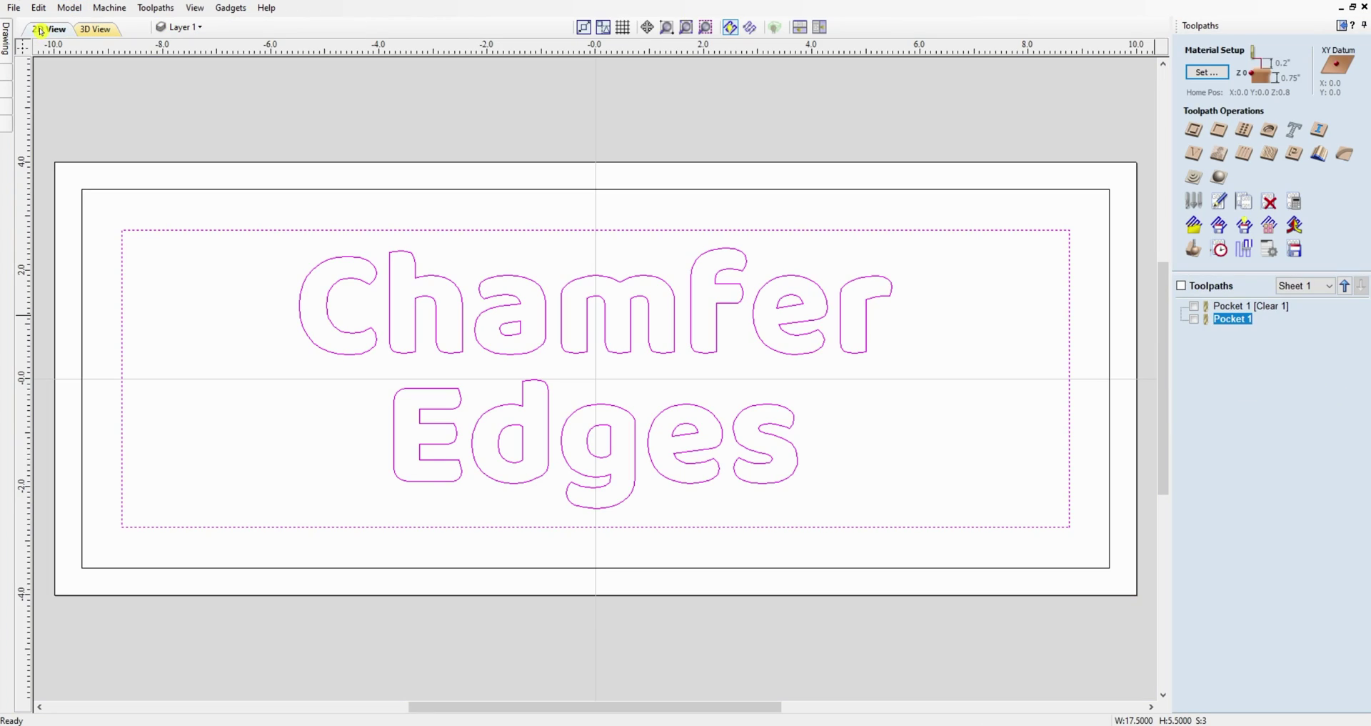
Calculate an outside profile toolpath around the outer rectangle, 0.75 inches deep, with the 1/4 inch end mill cutting in the conventional direction
click(47, 28)
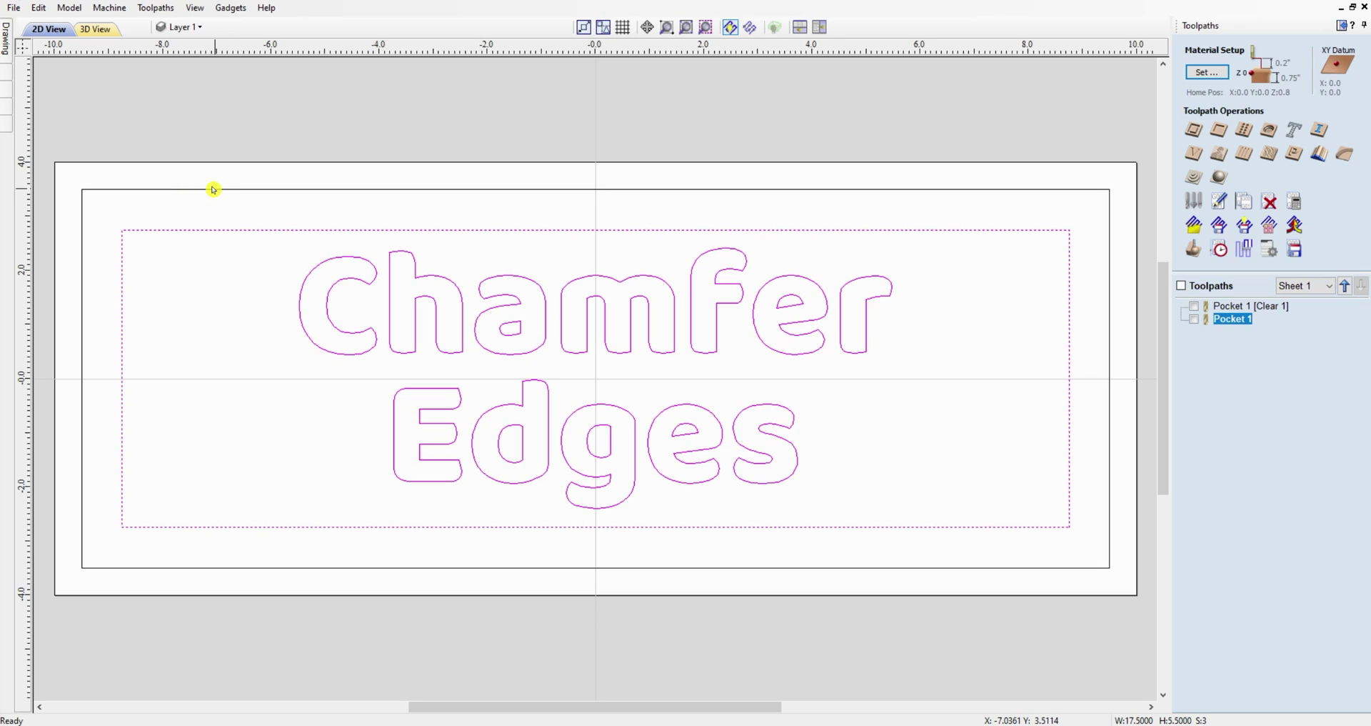
click(214, 189)
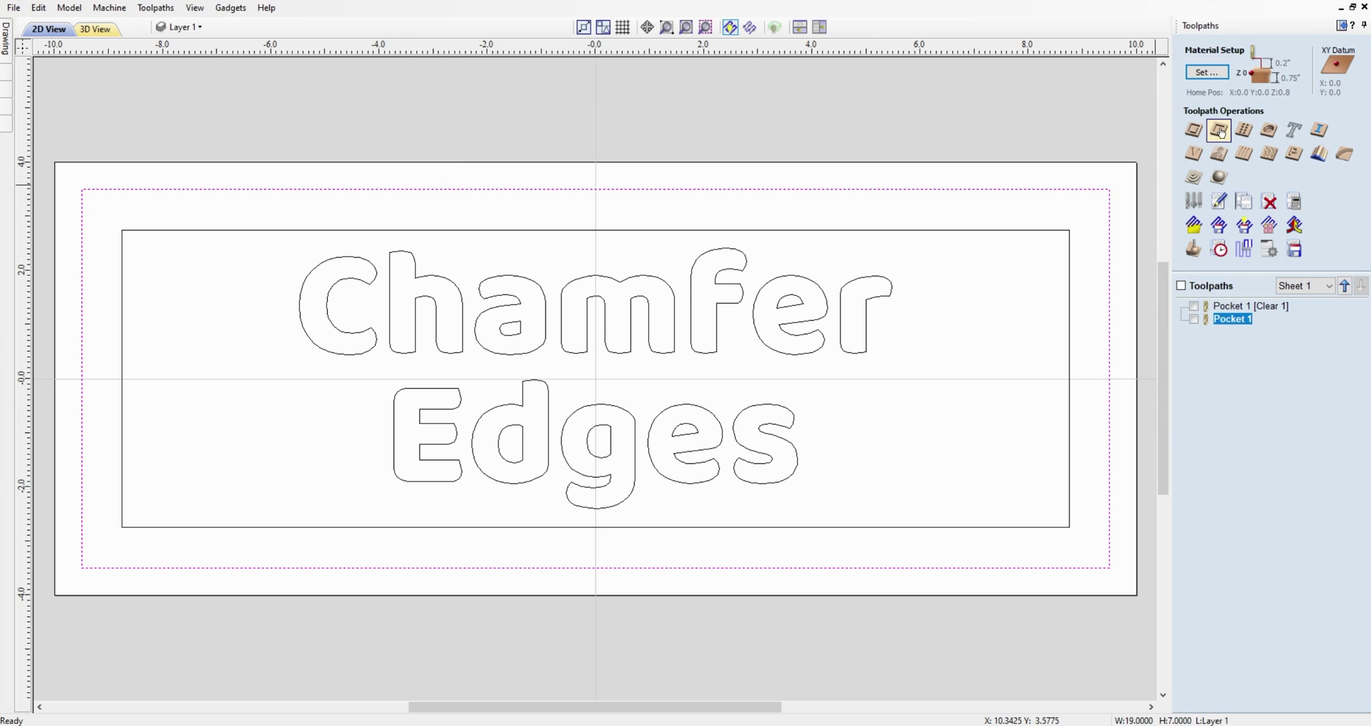
click(1192, 130)
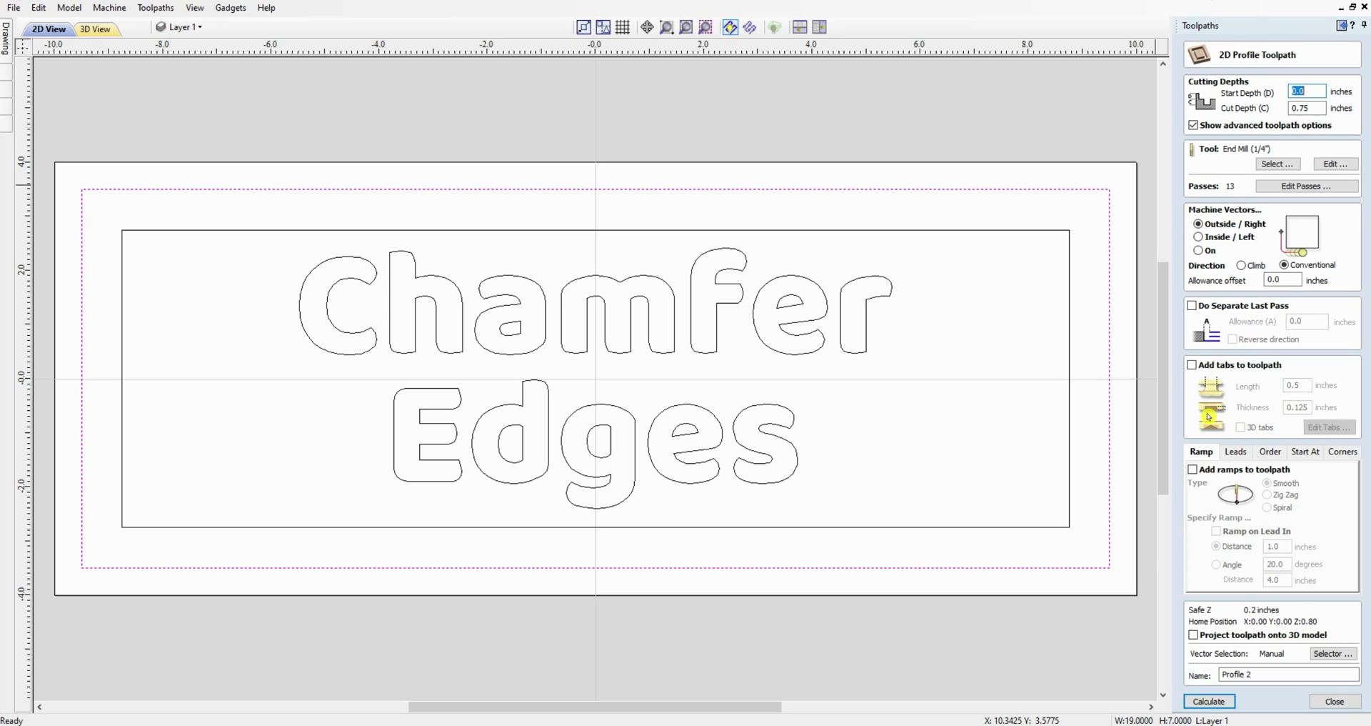
click(1206, 700)
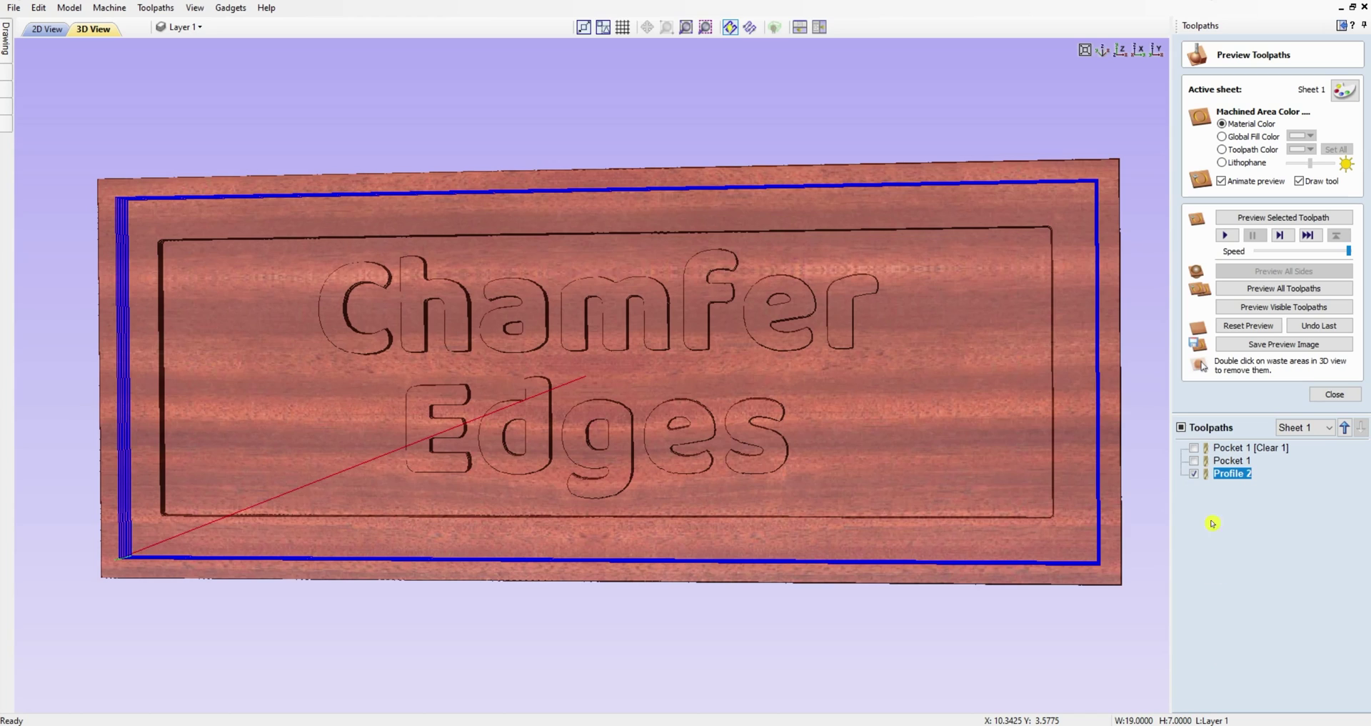
Reset the material preview and simulate only the profile toolpath around the outer rectangle
click(1240, 330)
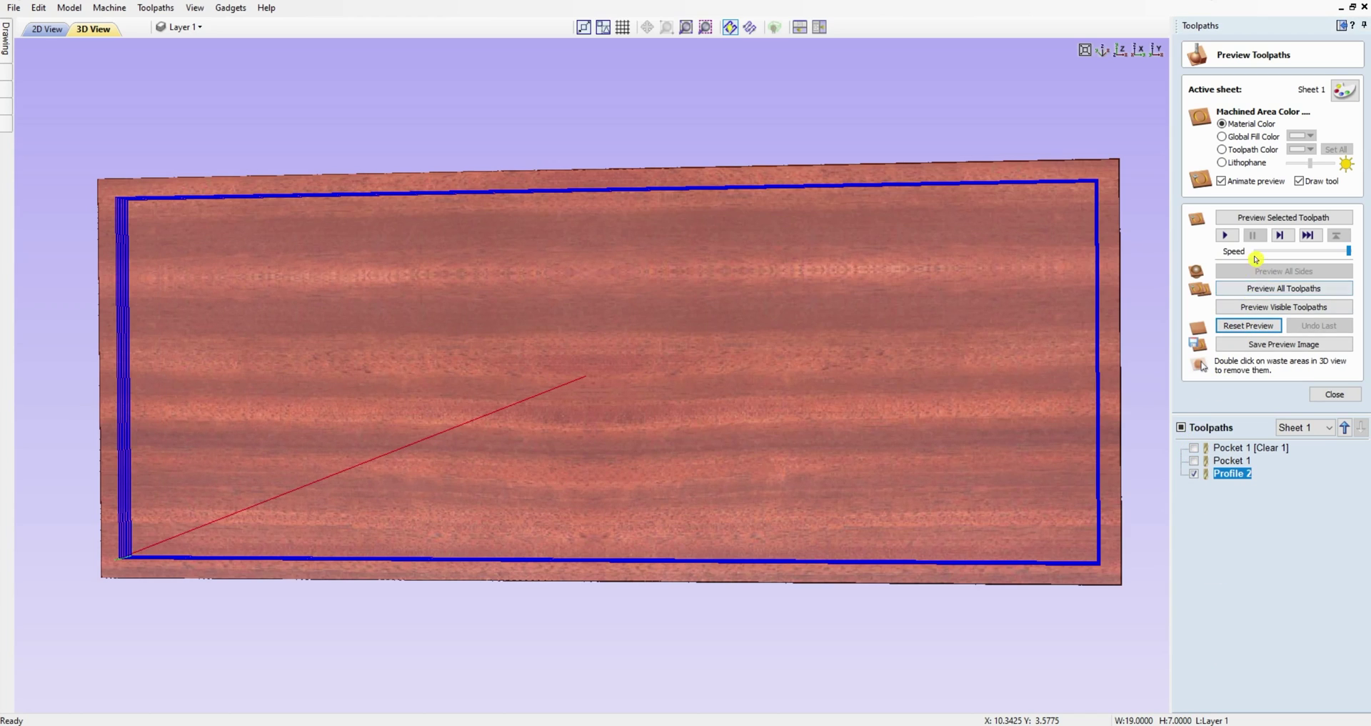
click(1245, 220)
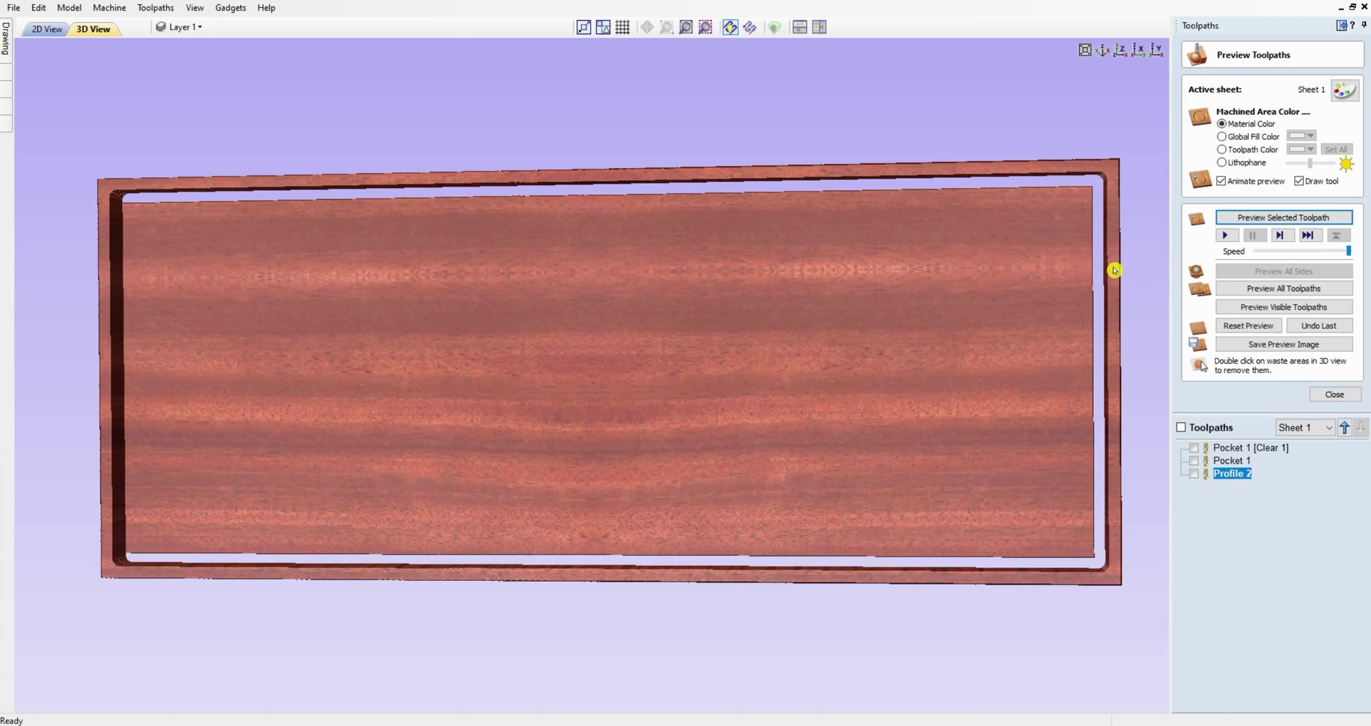
click(1327, 396)
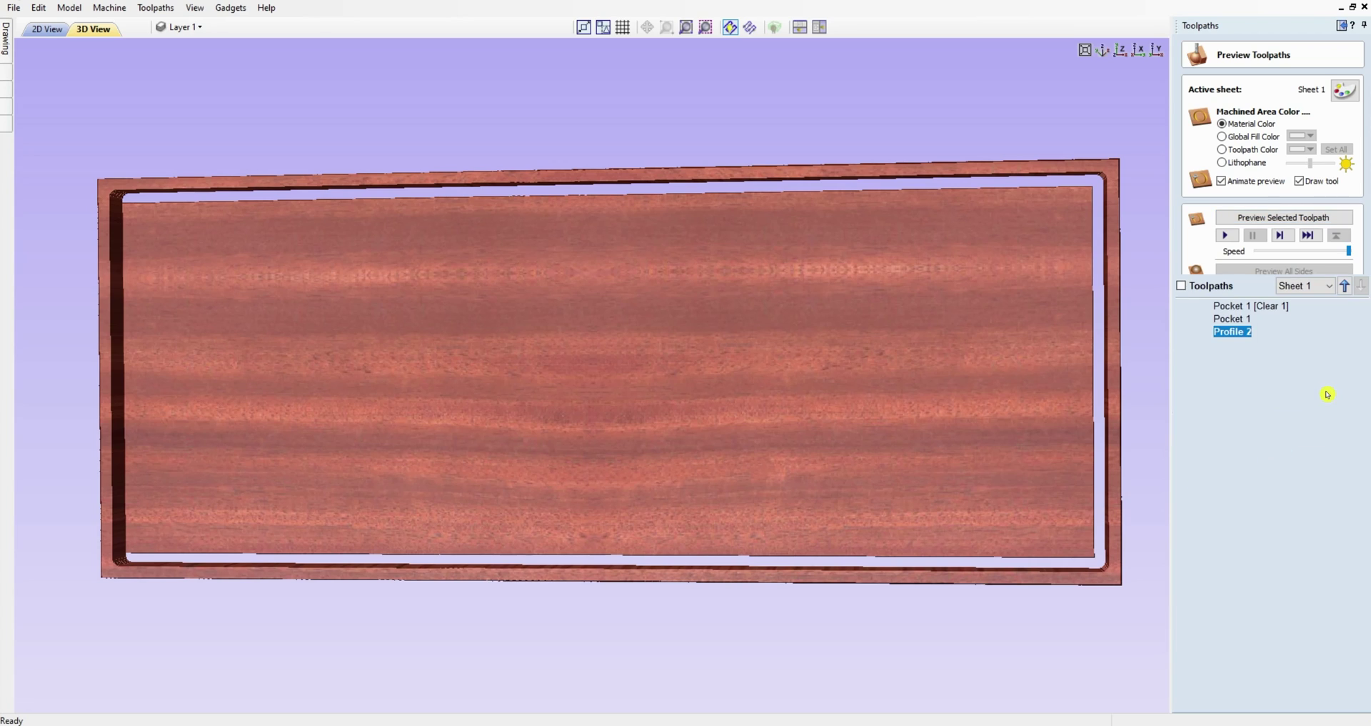
Start a chamfer toolpath for the outer rectangle in the 2D layout, using the 90-degree 1/2 inch V-bit
click(41, 28)
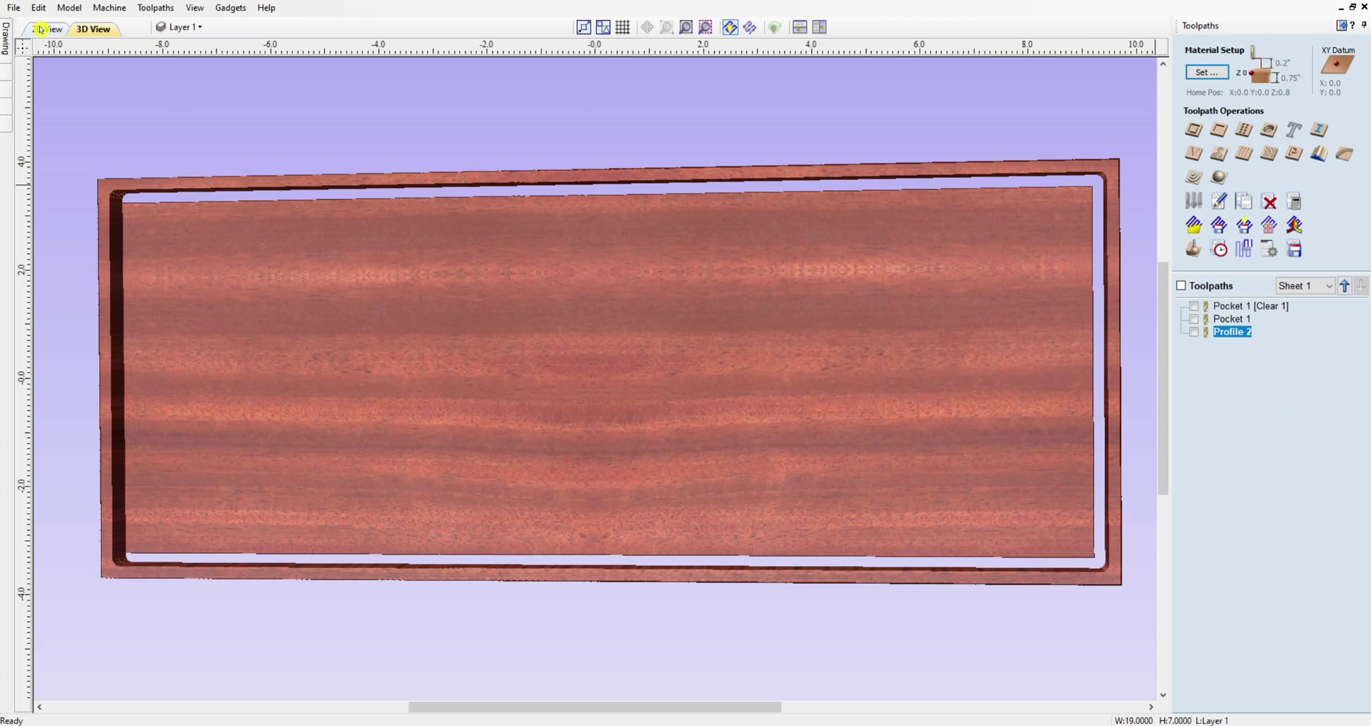
click(404, 191)
click(274, 166)
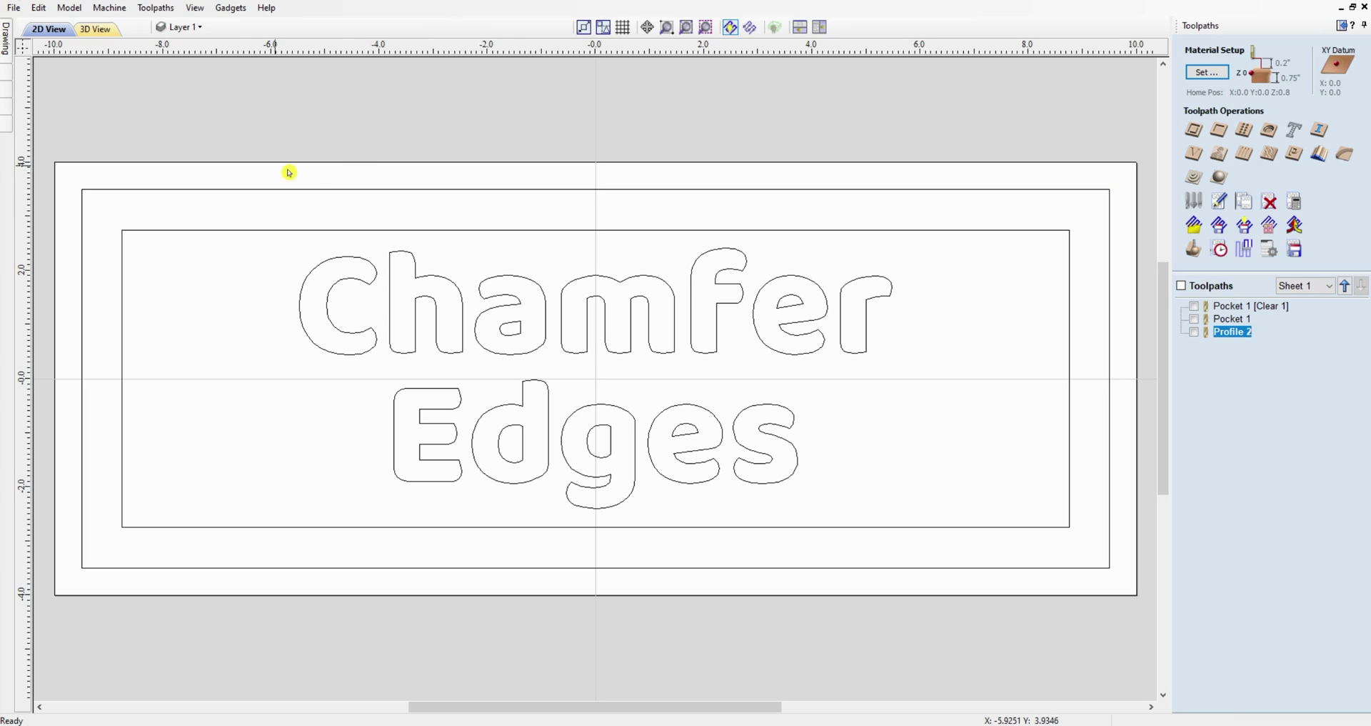
click(321, 188)
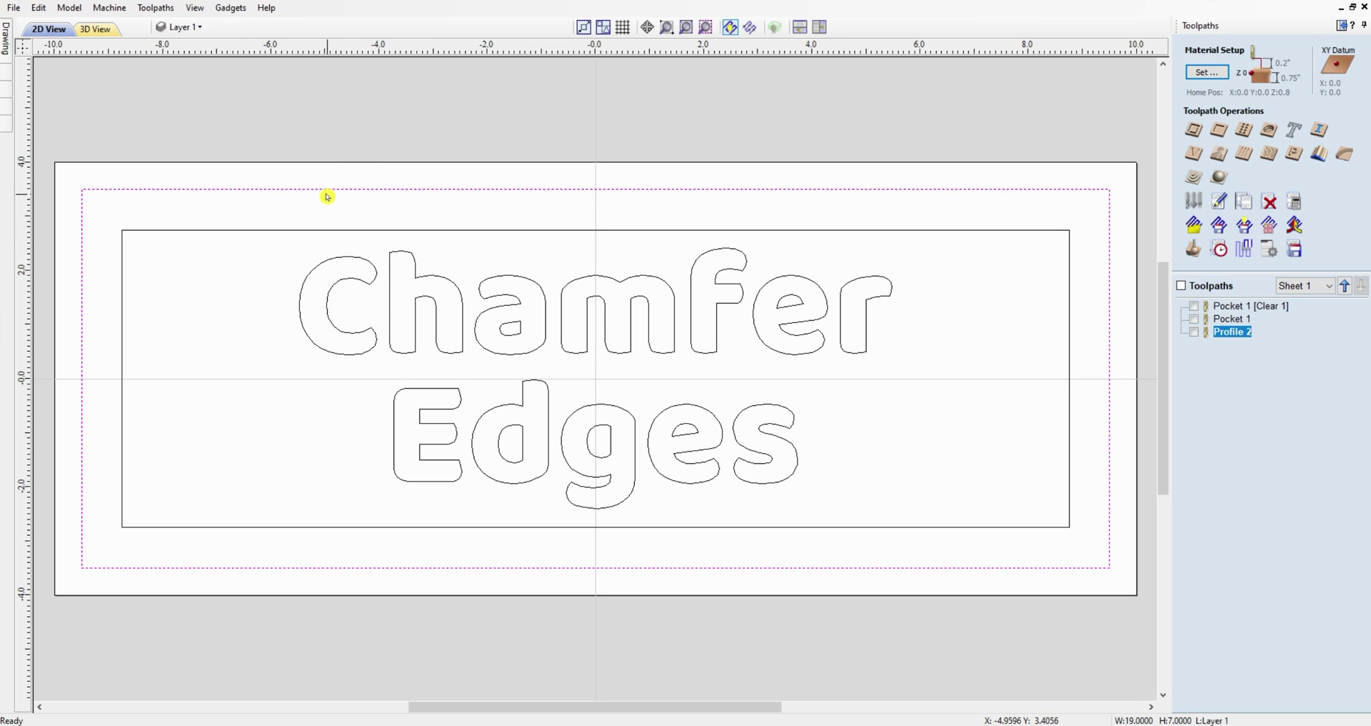
click(1347, 153)
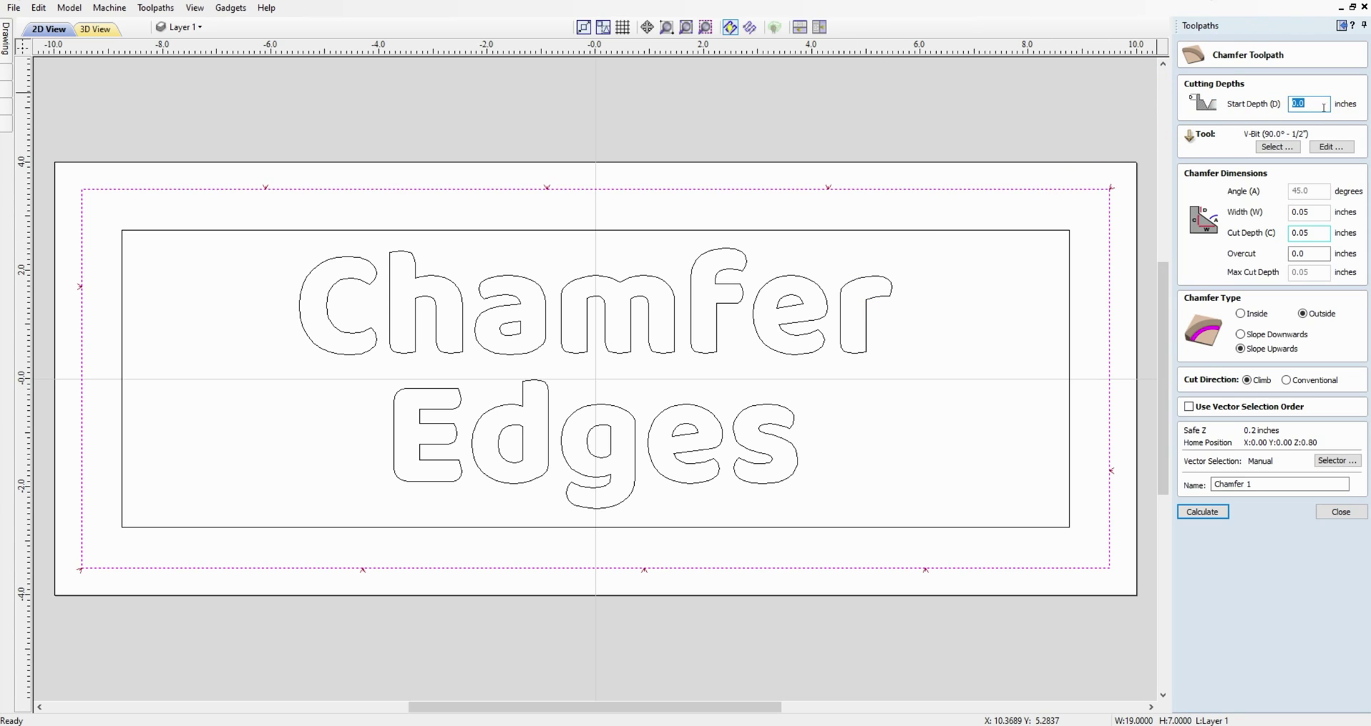
click(1266, 149)
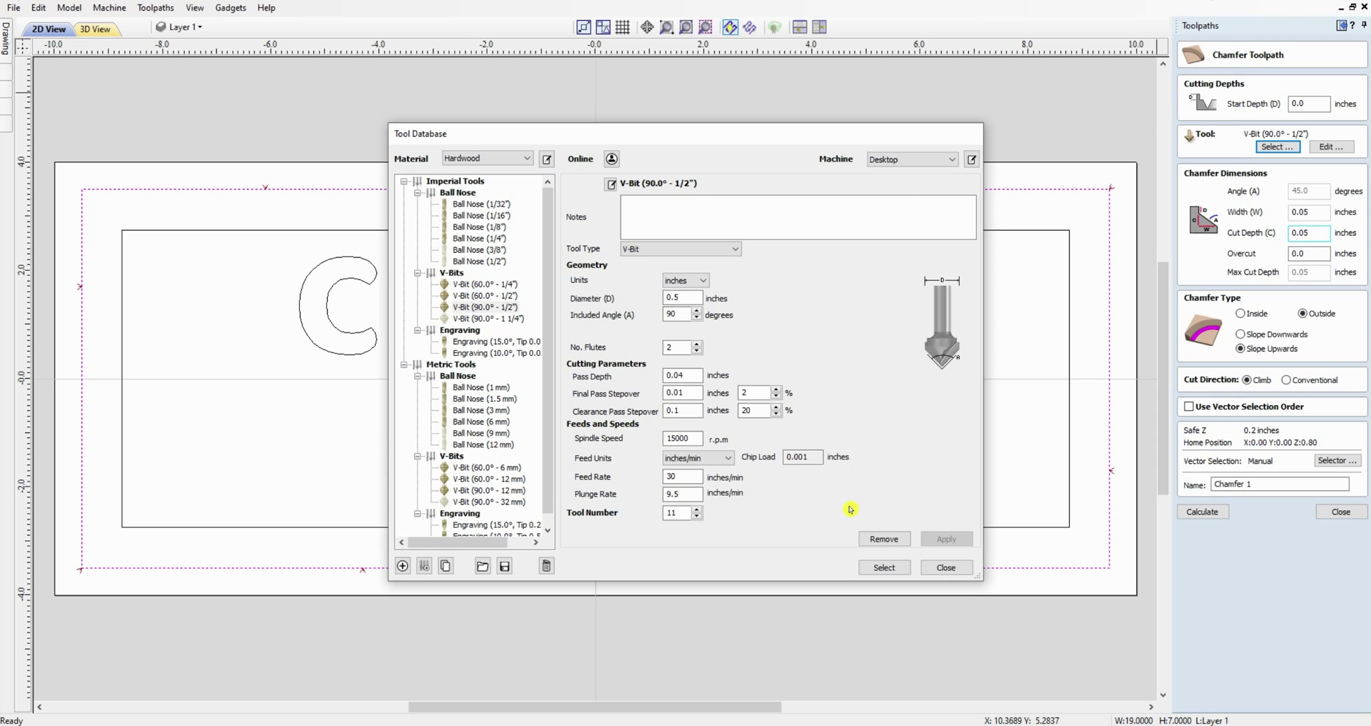
click(884, 567)
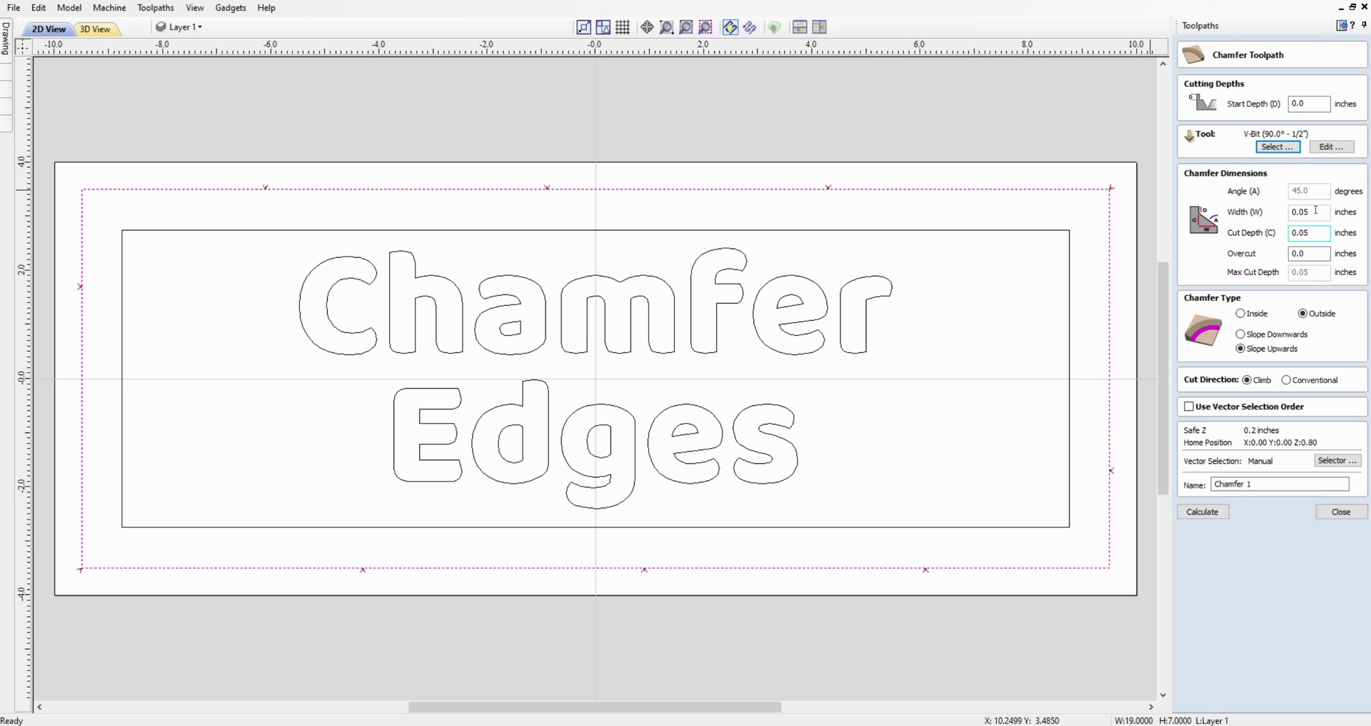
Set the chamfer width and cut depth to 0.25 inches and calculate the outside chamfer toolpath for the outer rectangle
drag(1314, 209, 1286, 216)
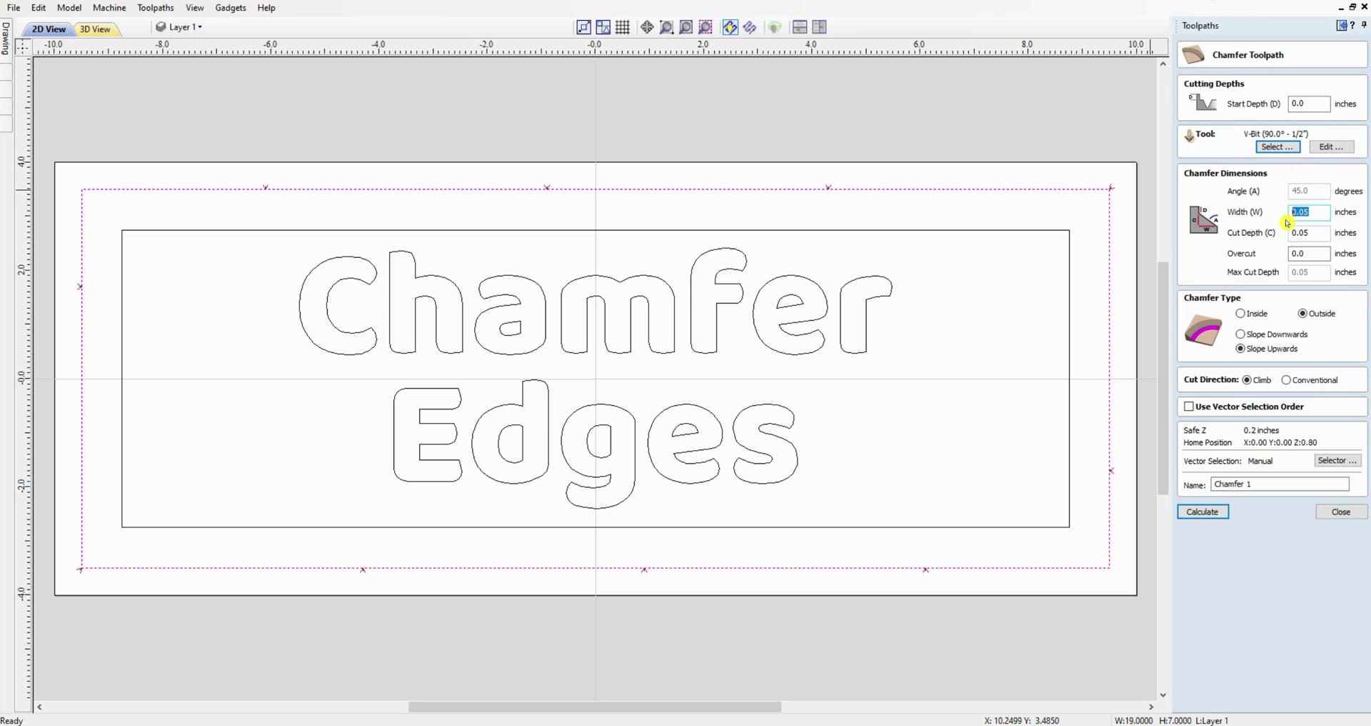
text(.25)
drag(1308, 236, 1302, 231)
text(.3)
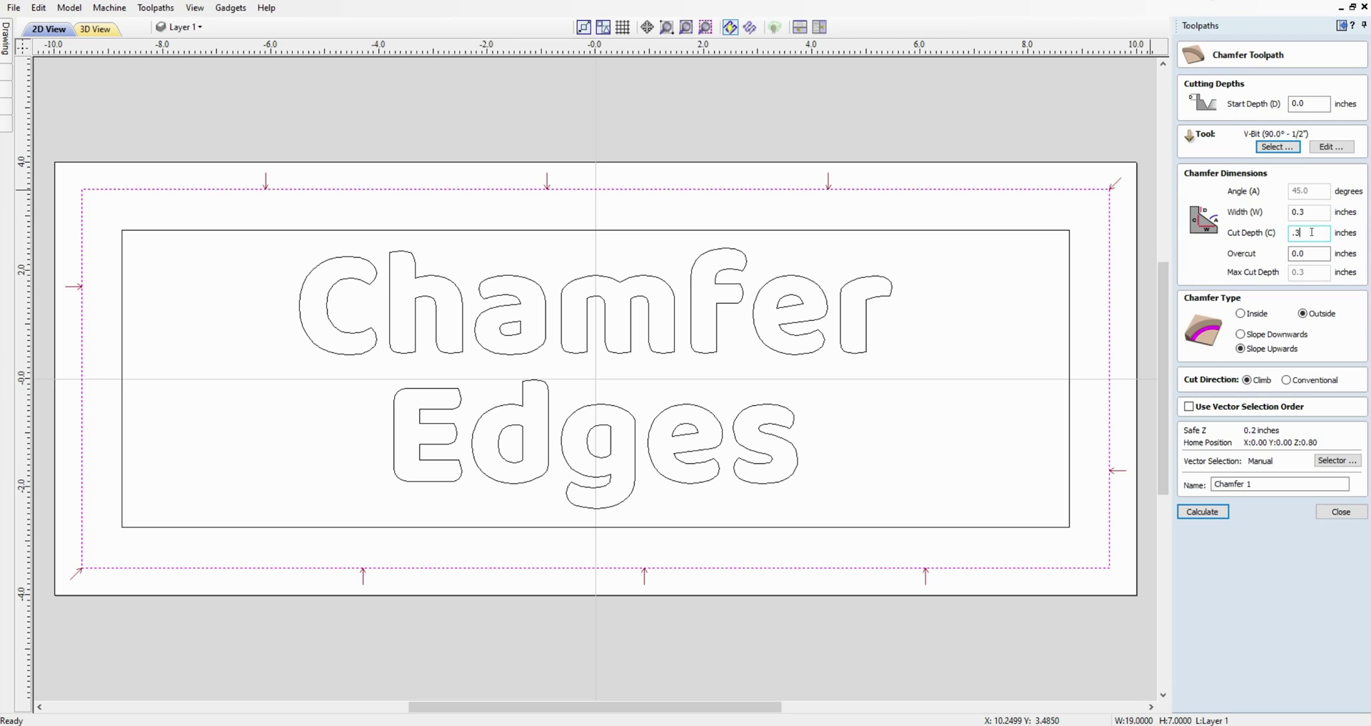
text(.25)
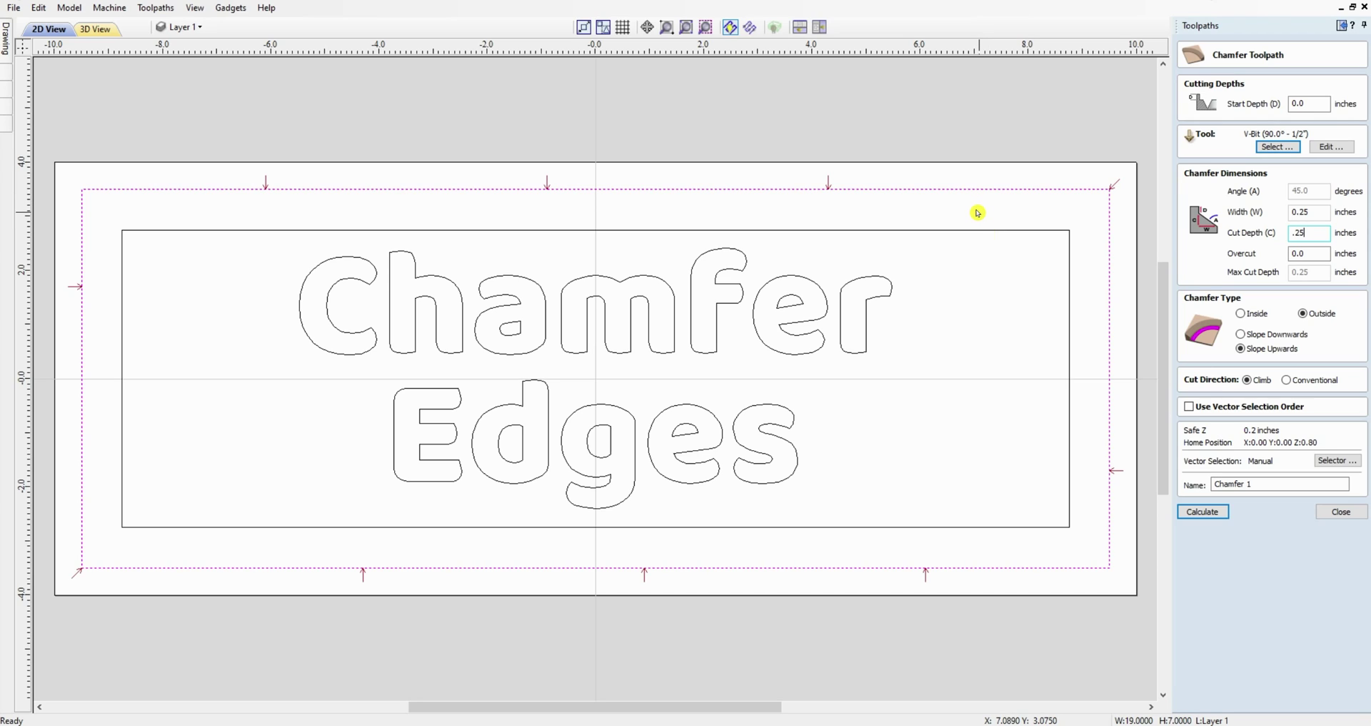
click(1272, 151)
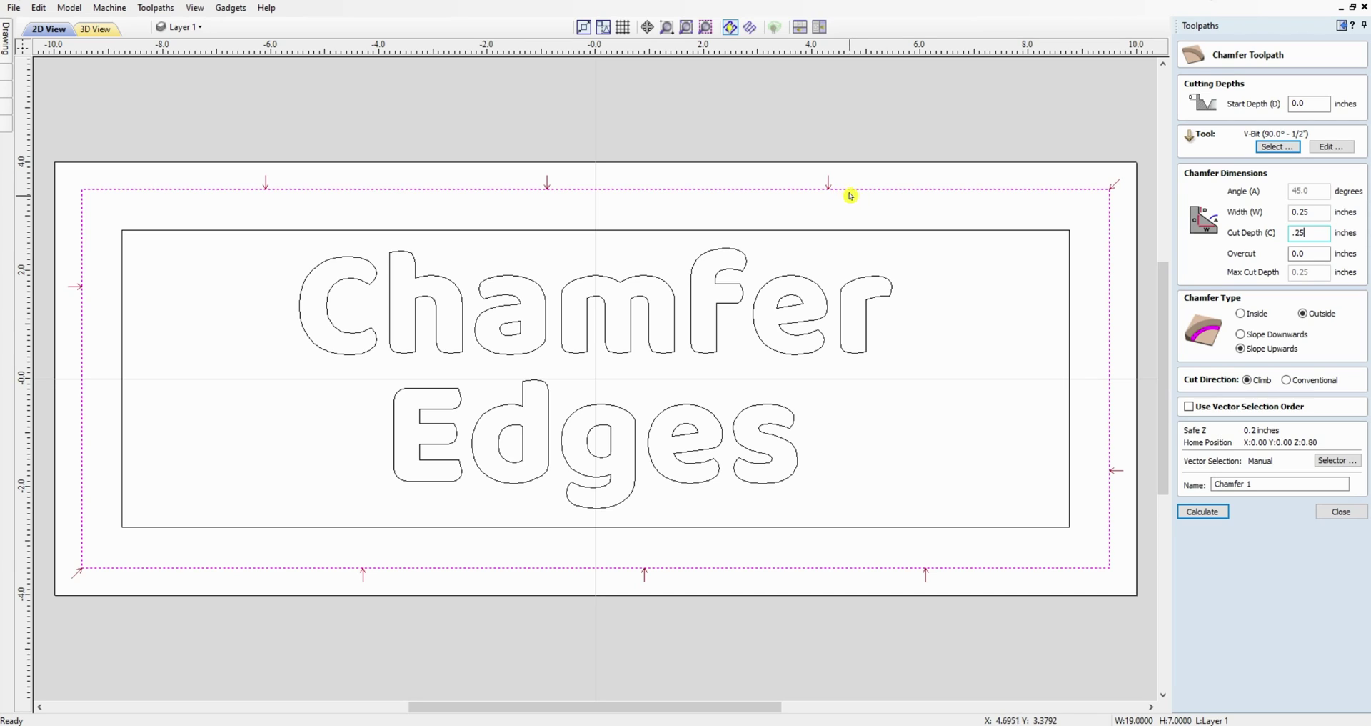
click(856, 185)
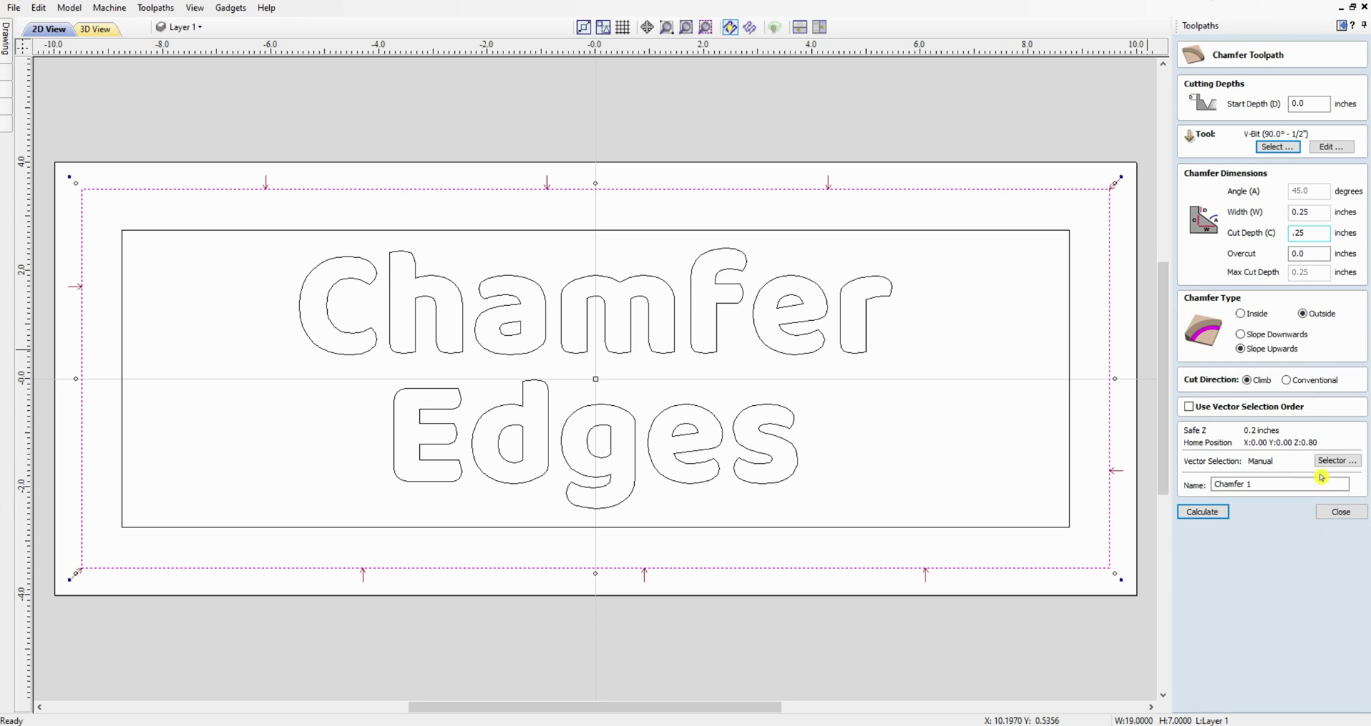
click(1201, 508)
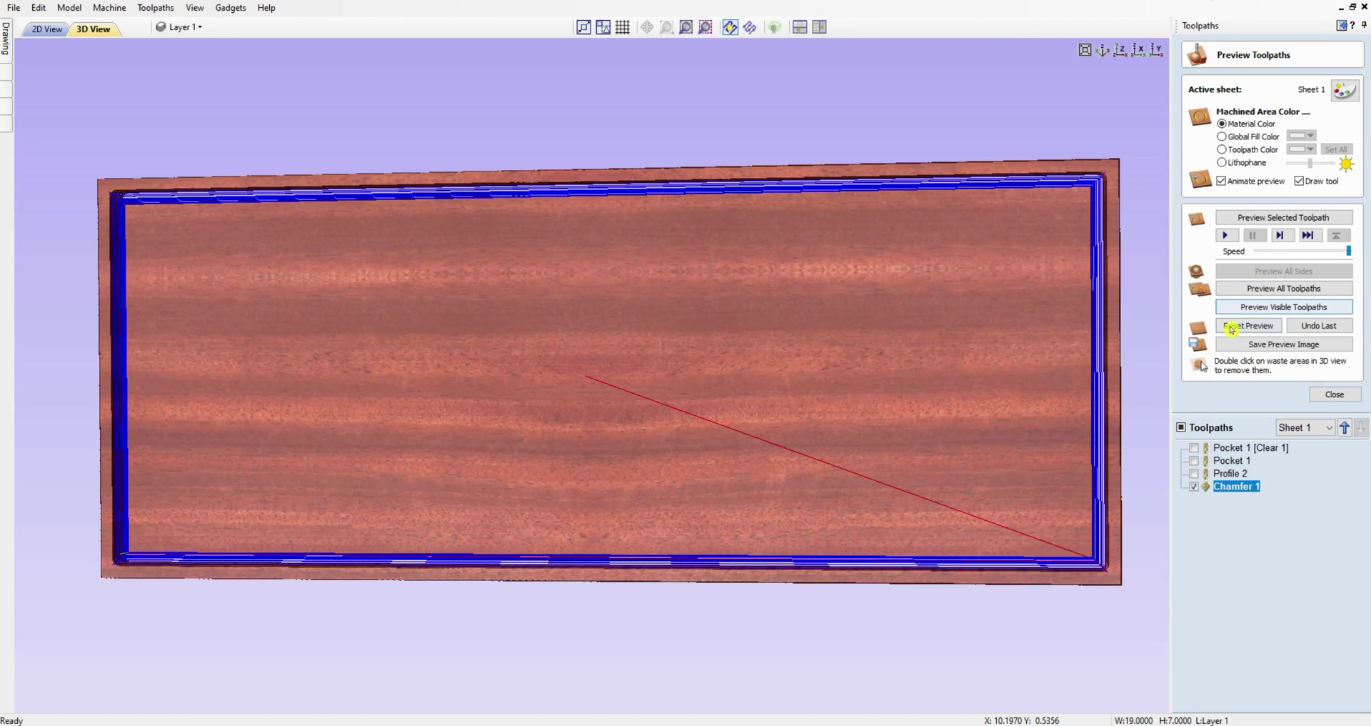
Reset the material preview, simulate Chamfer 1 followed by Profile 2, and remove the surrounding waste to inspect the board's chamfered edges
click(1234, 324)
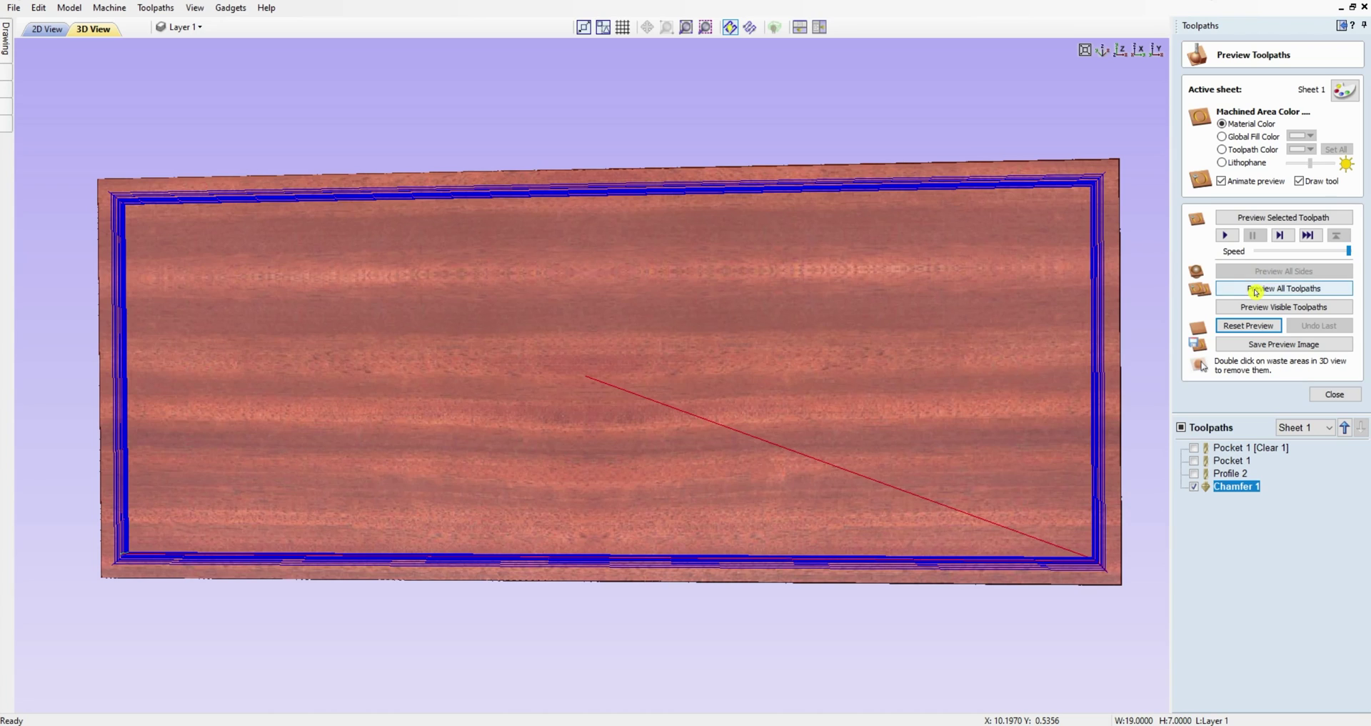
click(1260, 219)
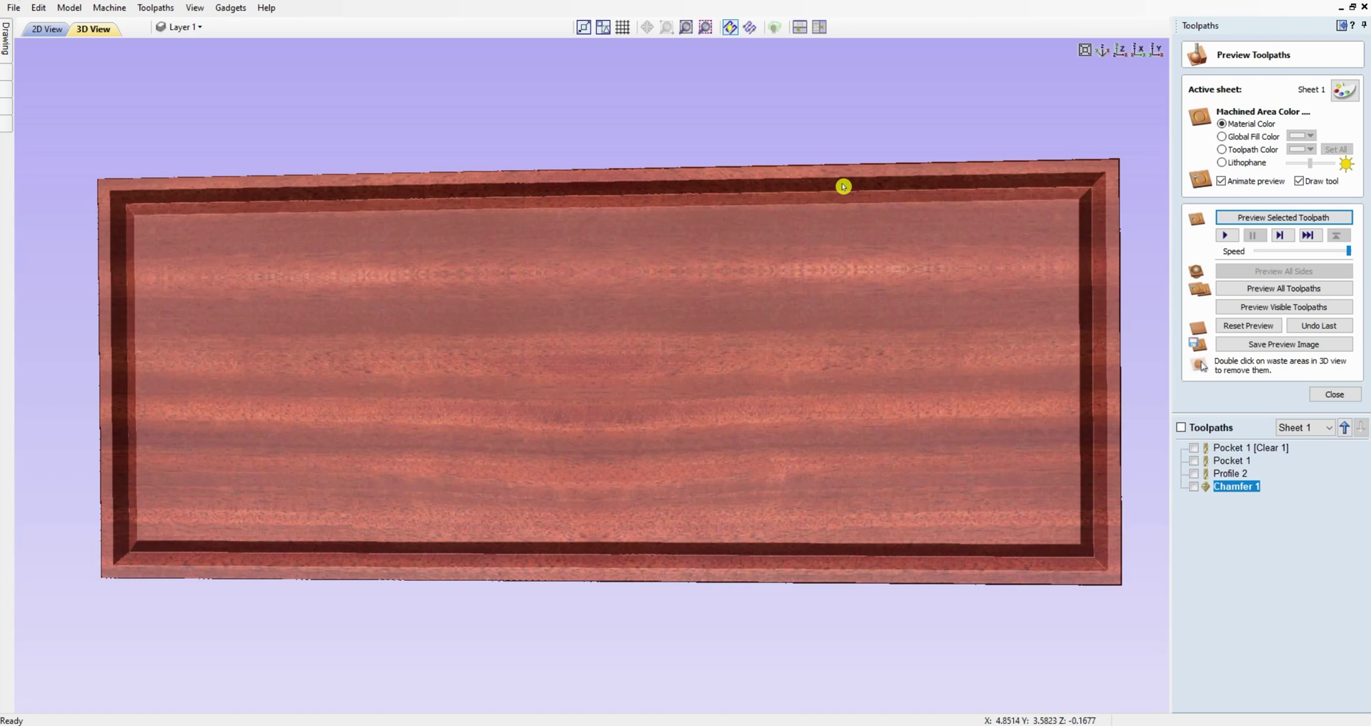
click(1226, 473)
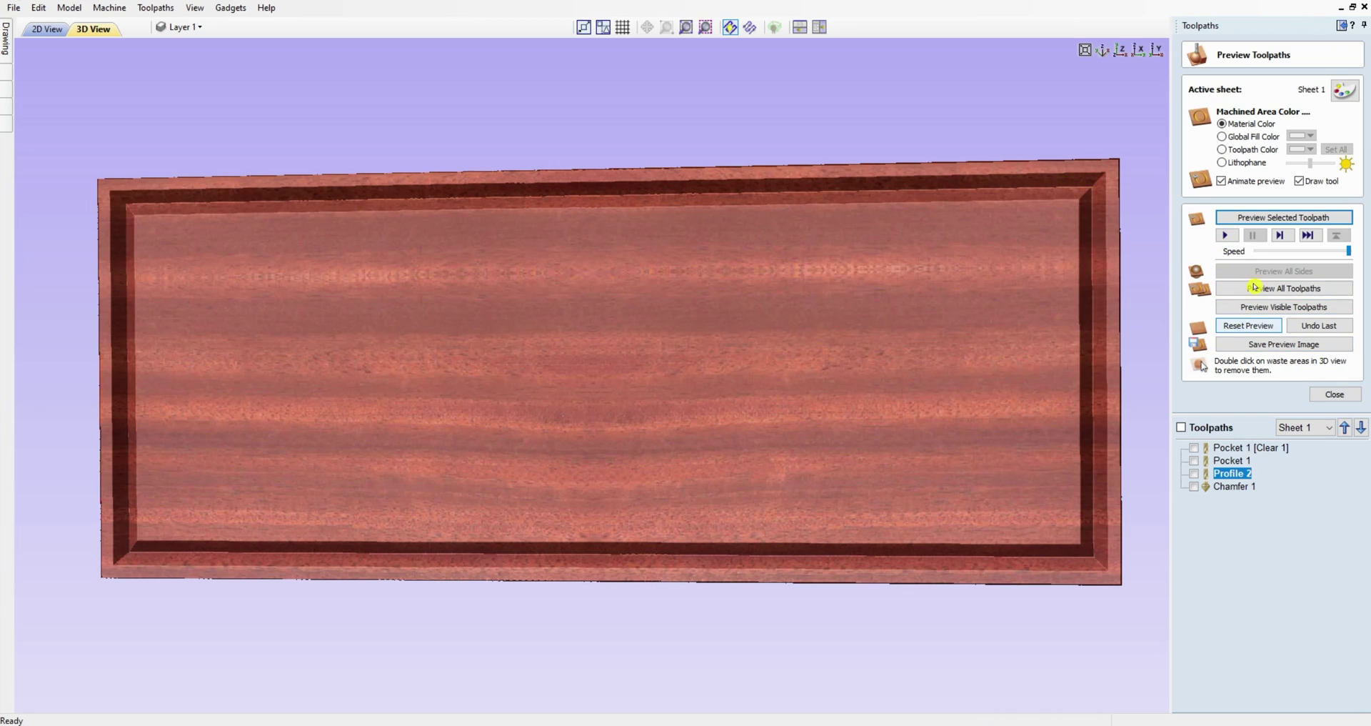
click(1262, 219)
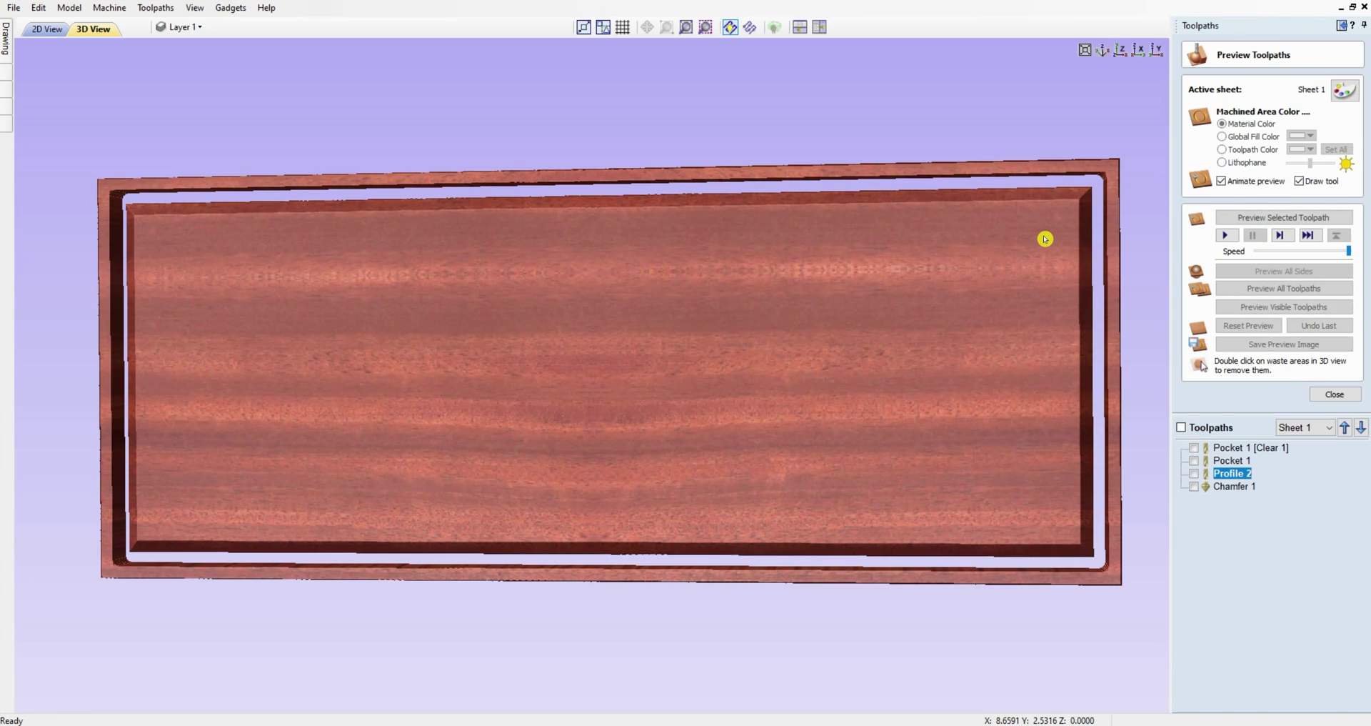
double_click(1109, 180)
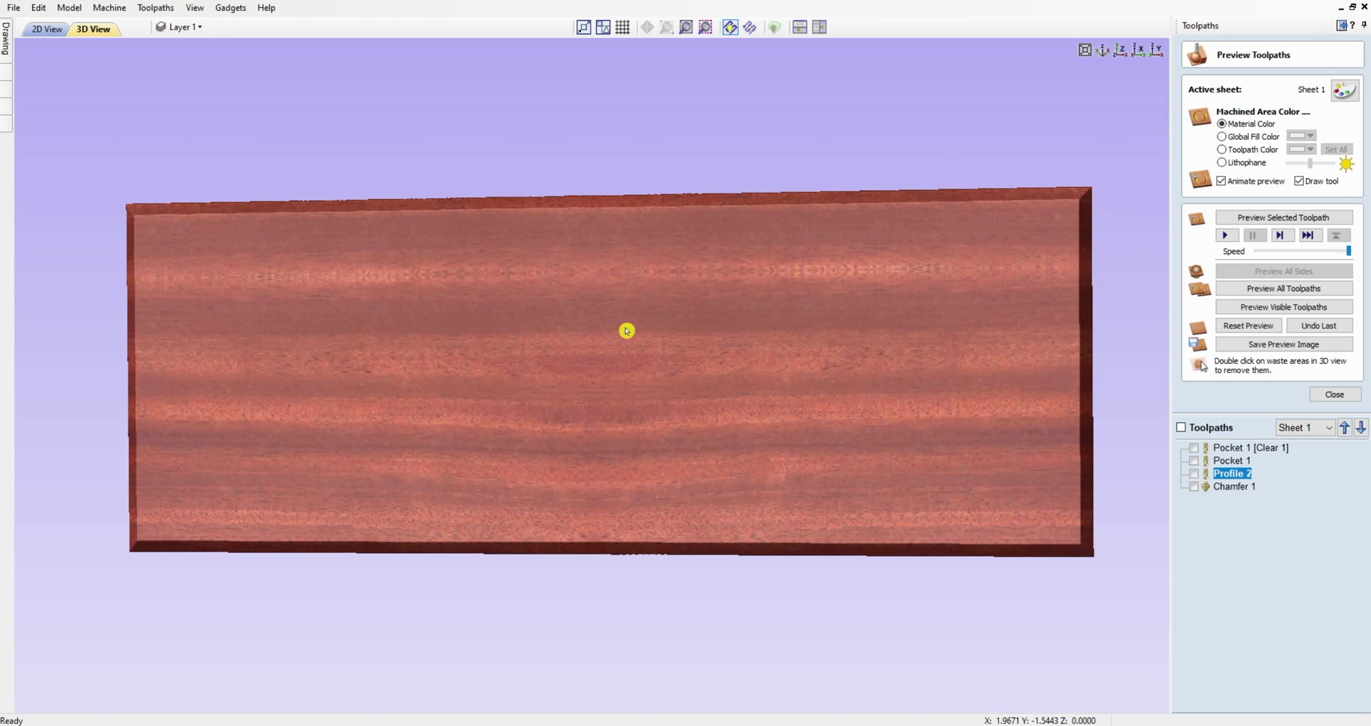
drag(636, 343, 600, 238)
drag(731, 309, 706, 288)
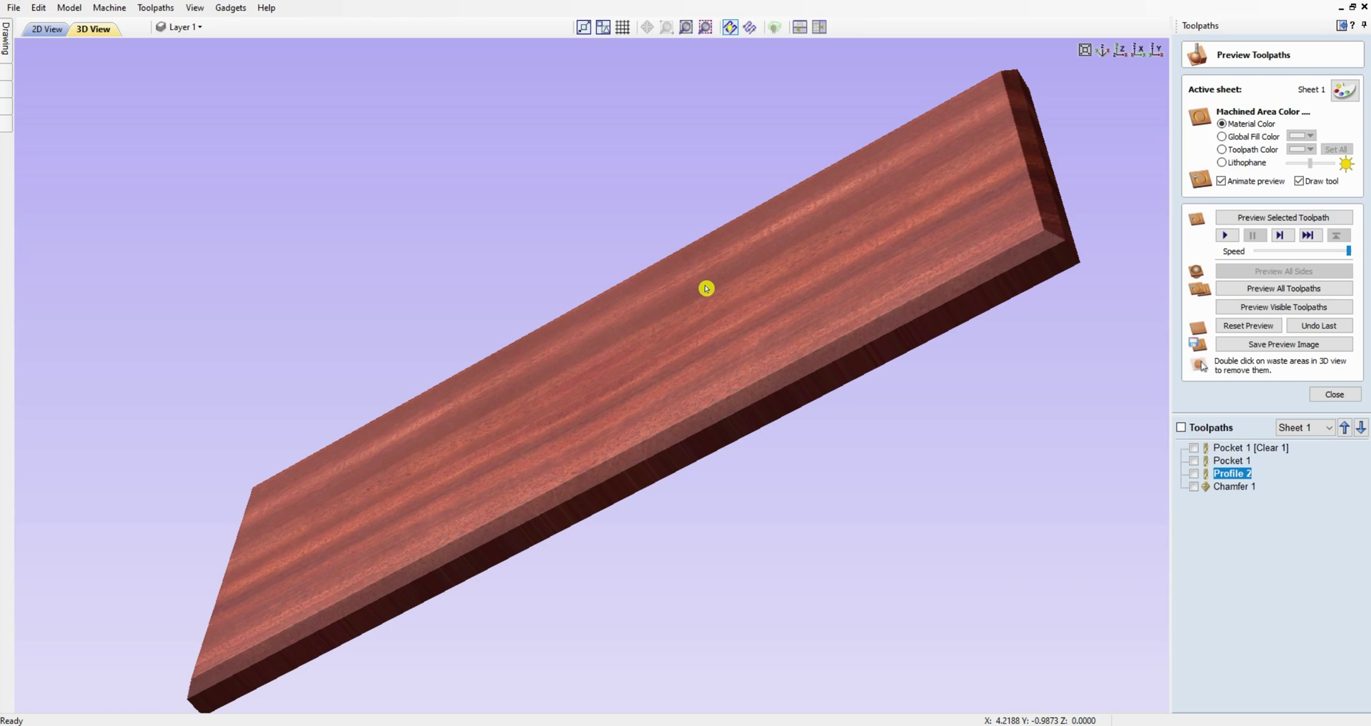
drag(706, 289, 375, 384)
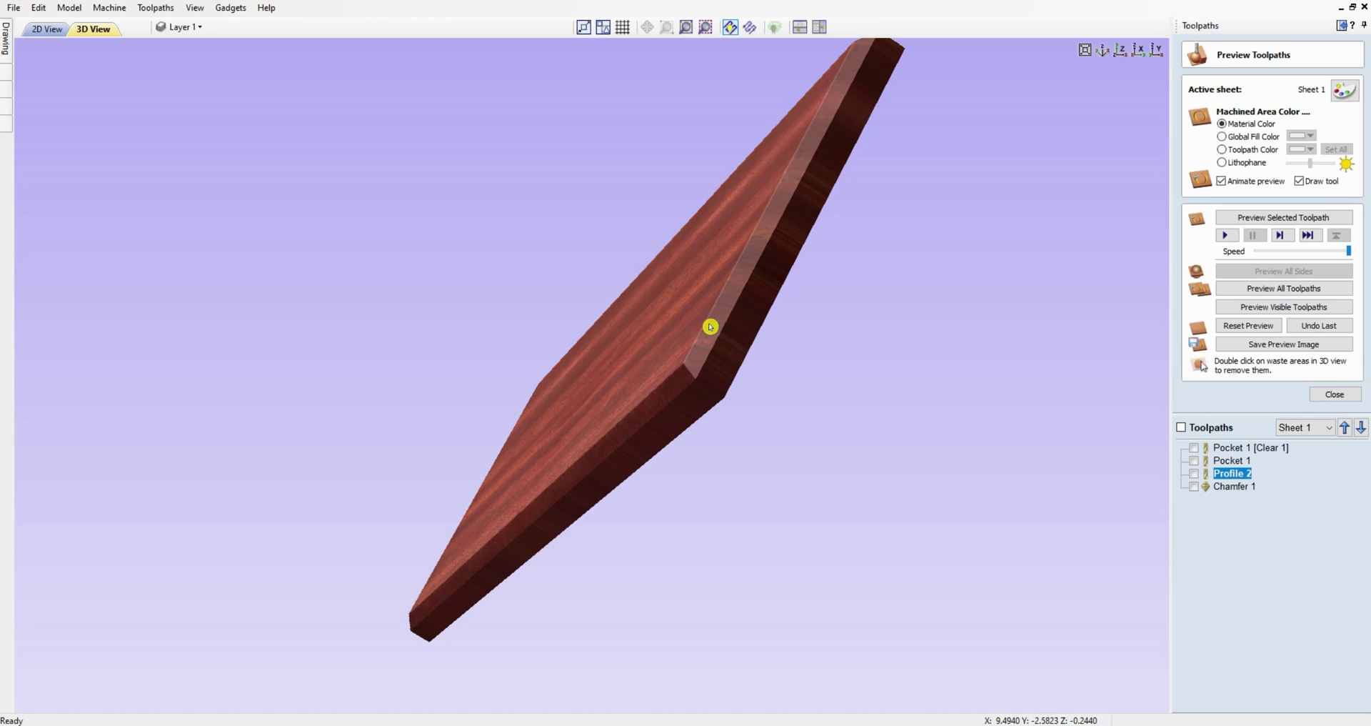
drag(697, 312, 911, 437)
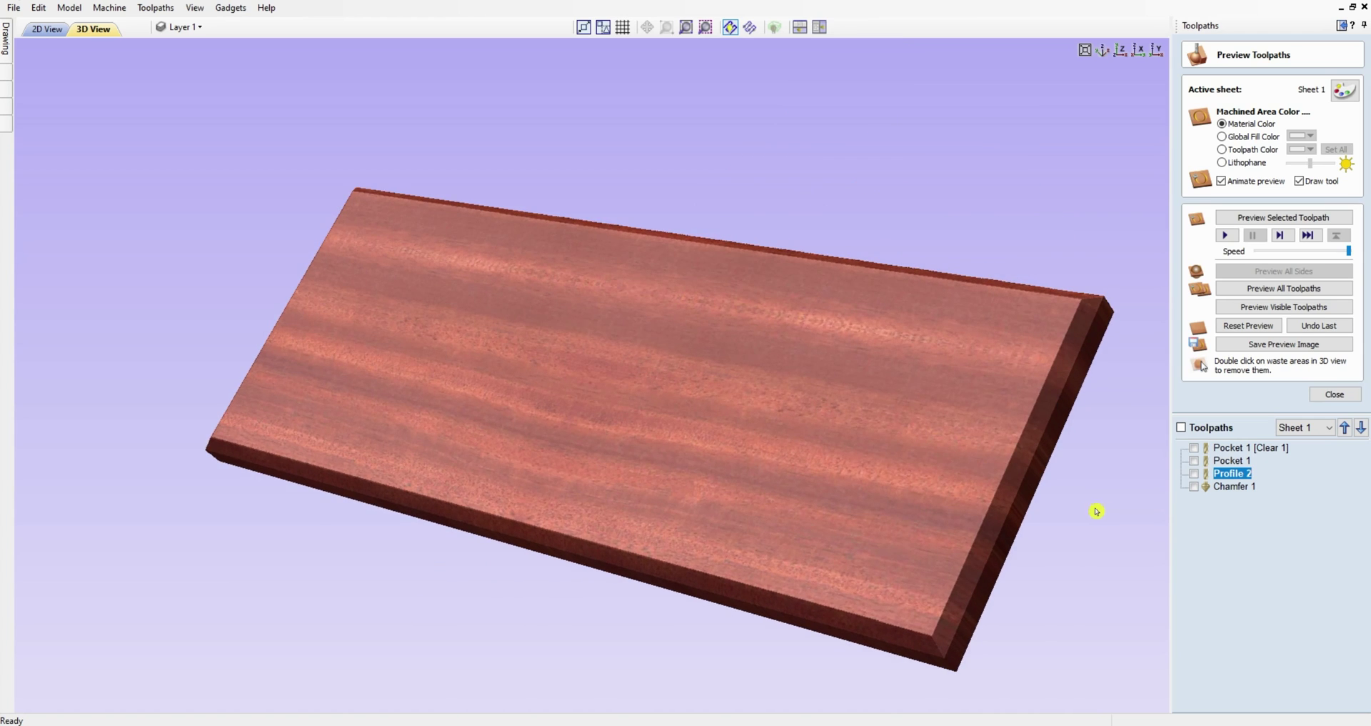
drag(1004, 475, 1052, 405)
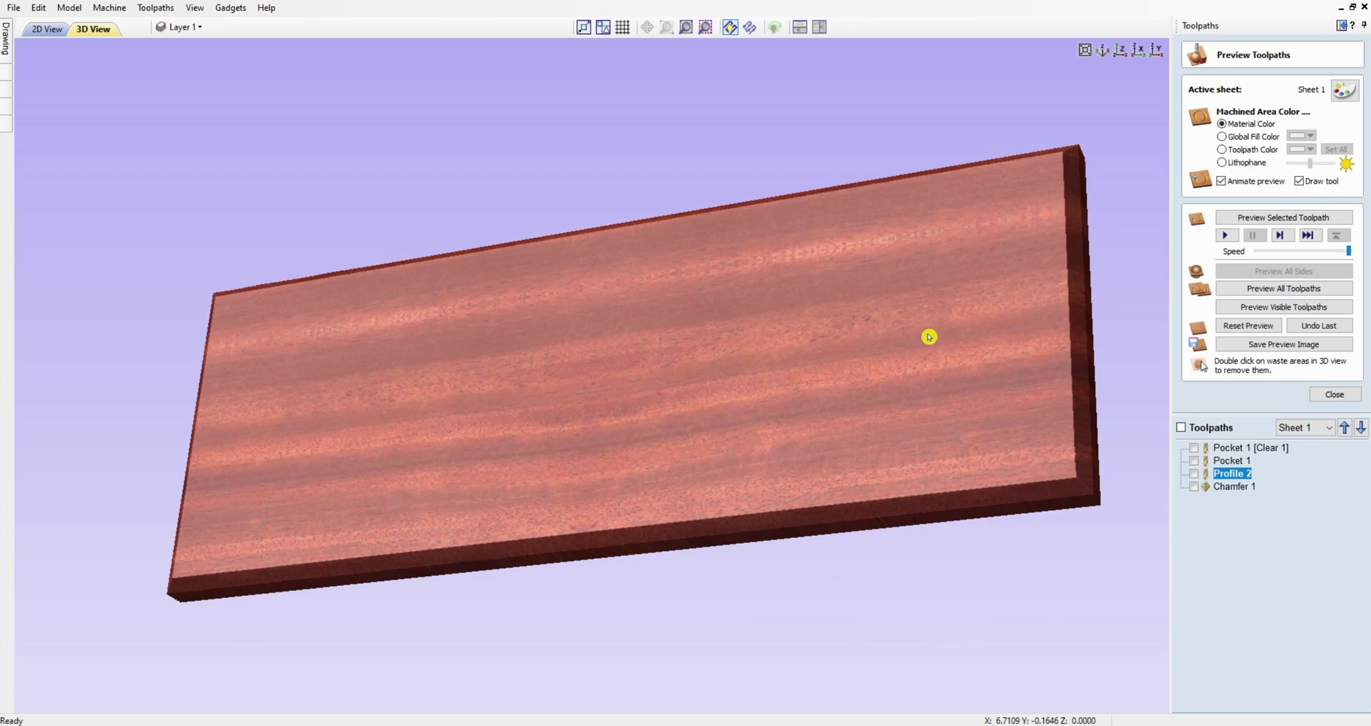
click(1335, 395)
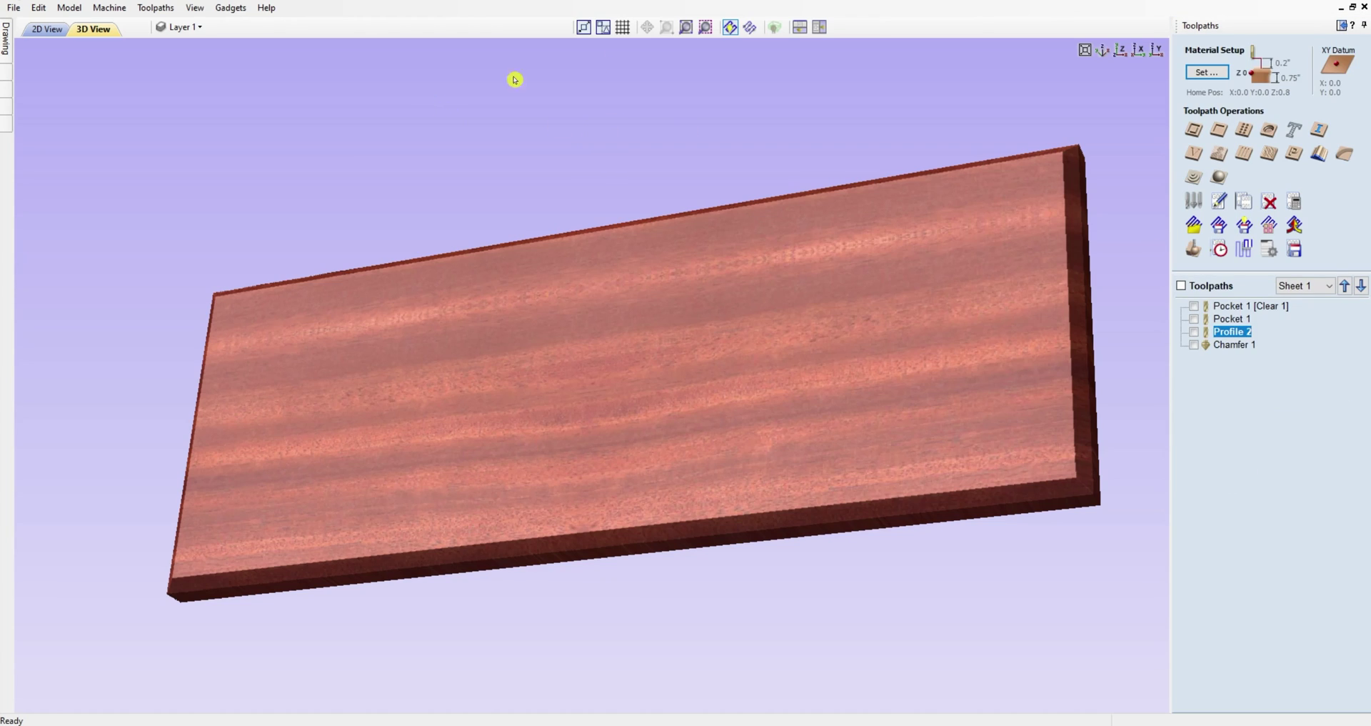
Calculate an inside, upward-sloping chamfer toolpath for the inner rectangle, 0.25 inches wide and deep, with the 90-degree V-bit
click(47, 29)
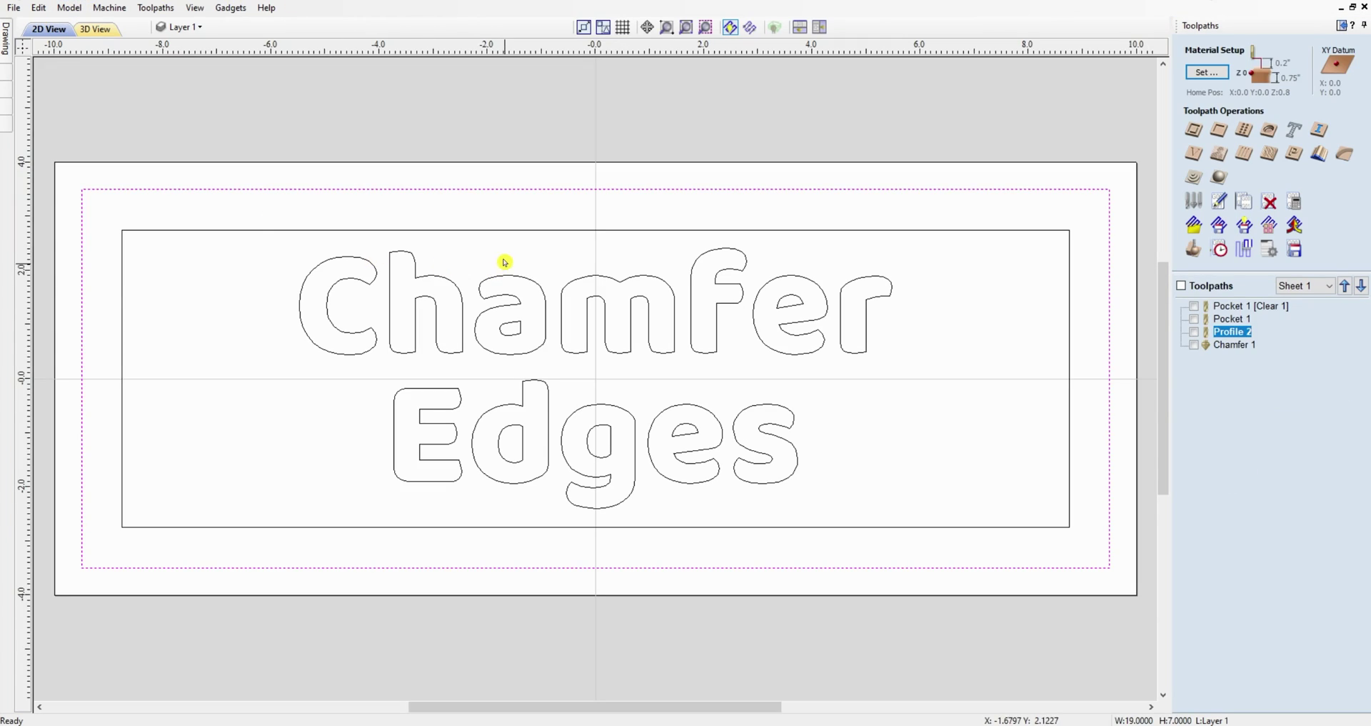
click(548, 231)
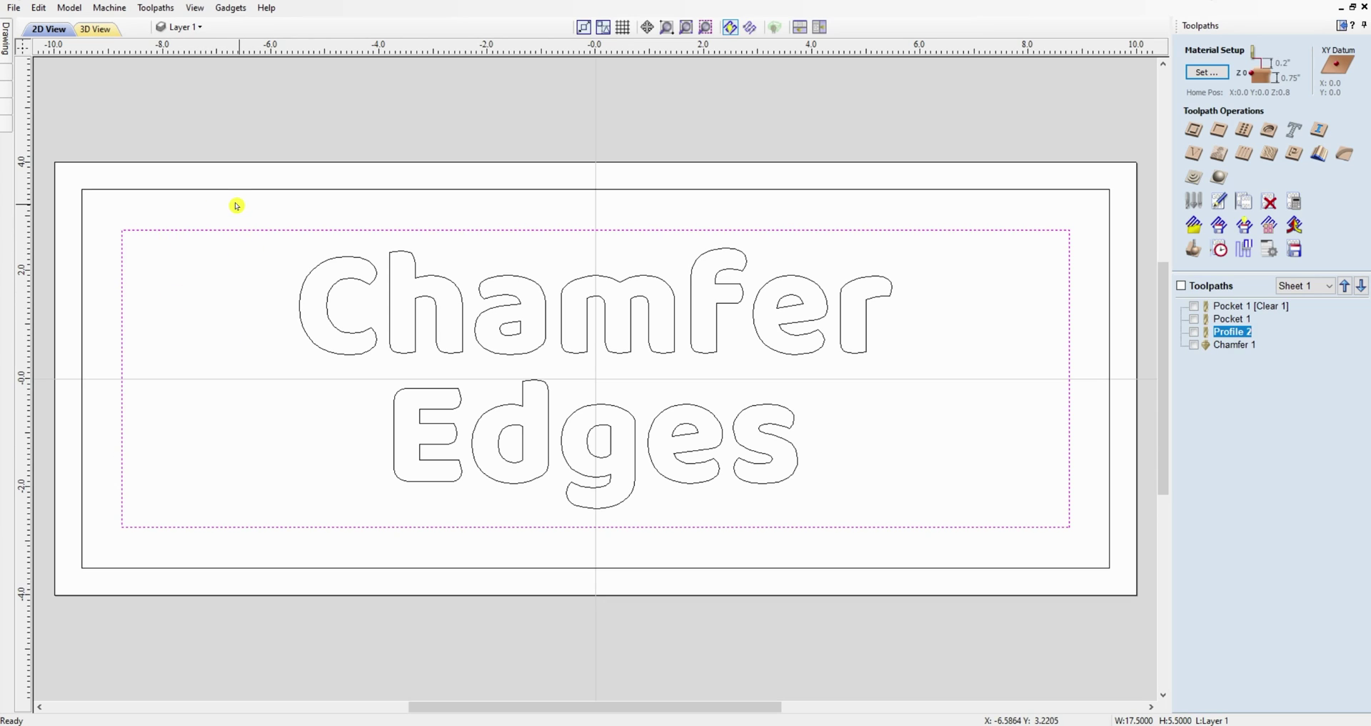
click(1345, 153)
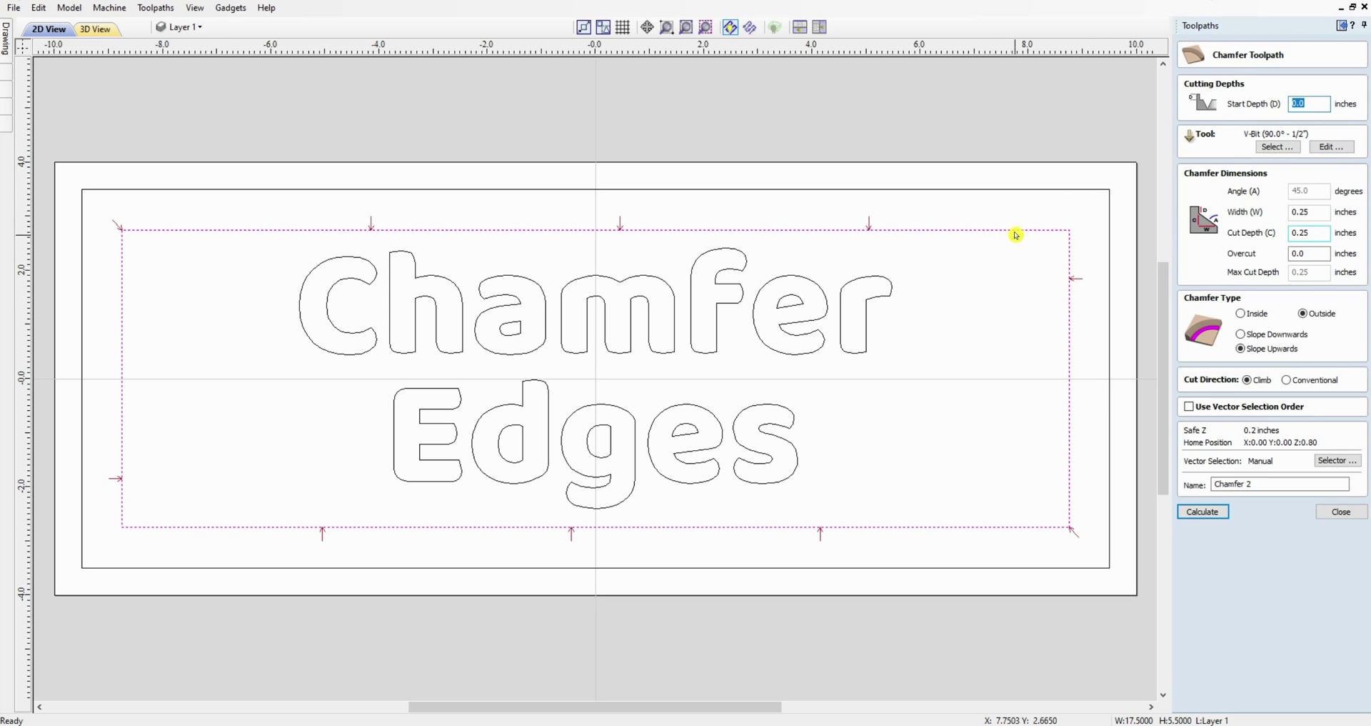
click(1241, 314)
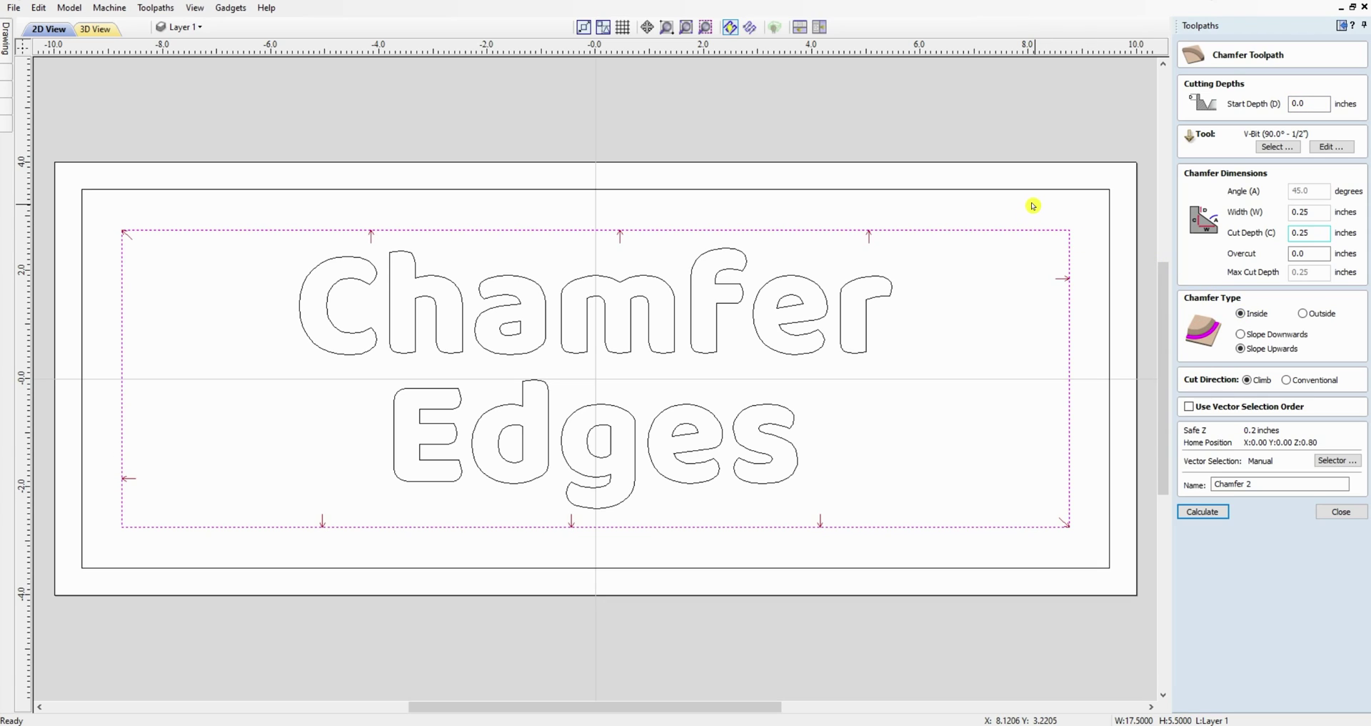
click(1240, 349)
click(1197, 511)
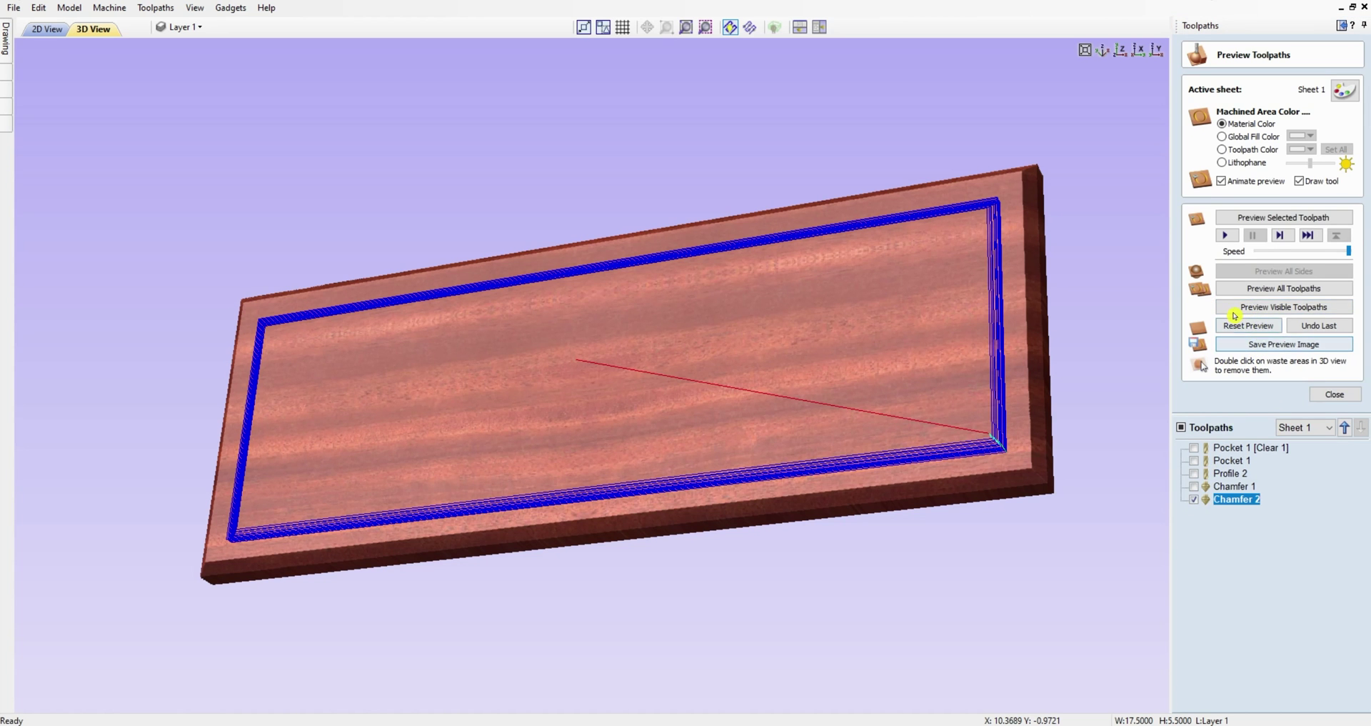
Simulate all toolpaths on the board and examine the raised lettering, inner chamfer and outer chamfer from several angles
click(1246, 218)
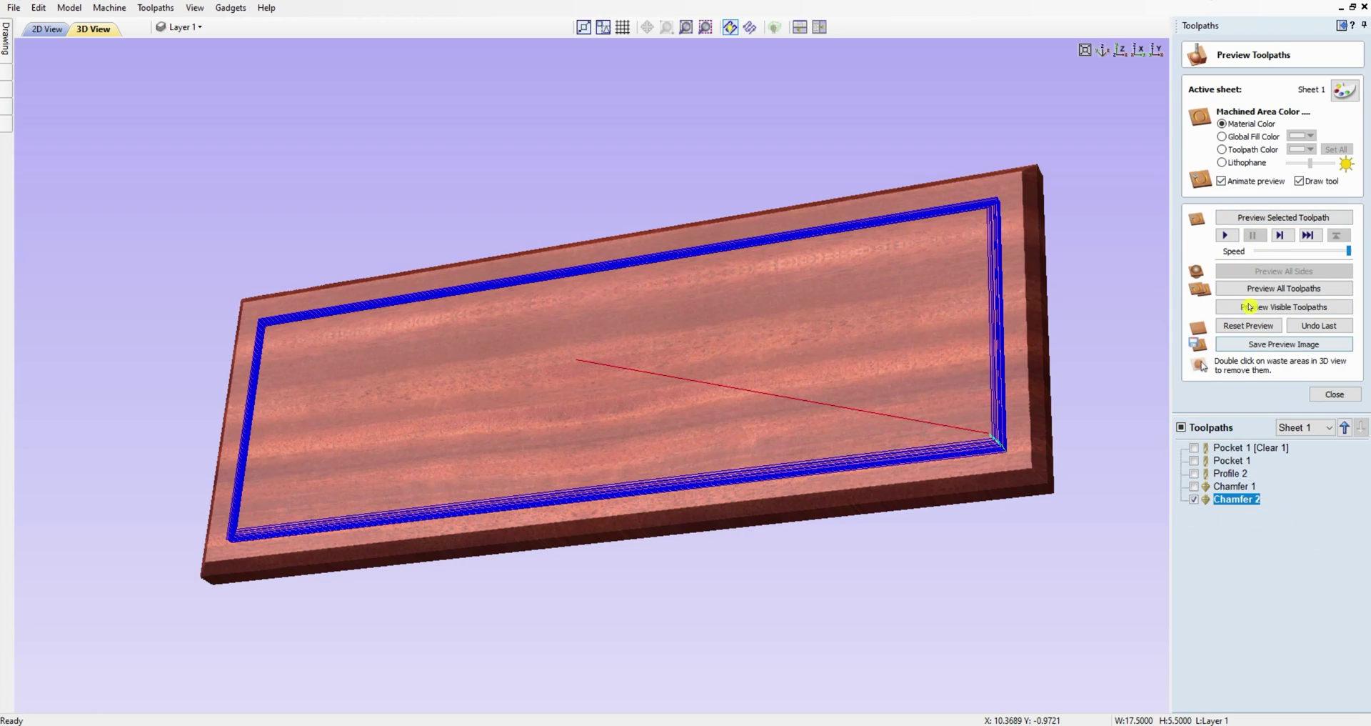
click(1194, 500)
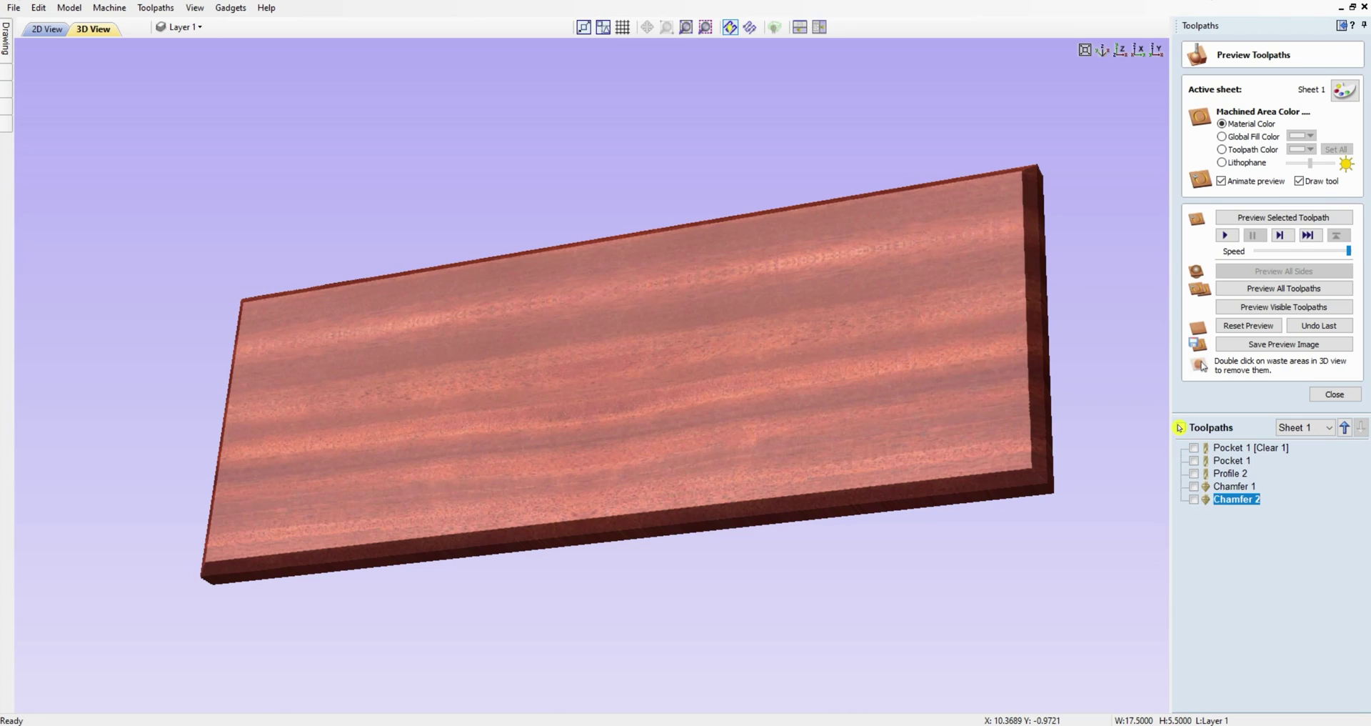
click(1180, 427)
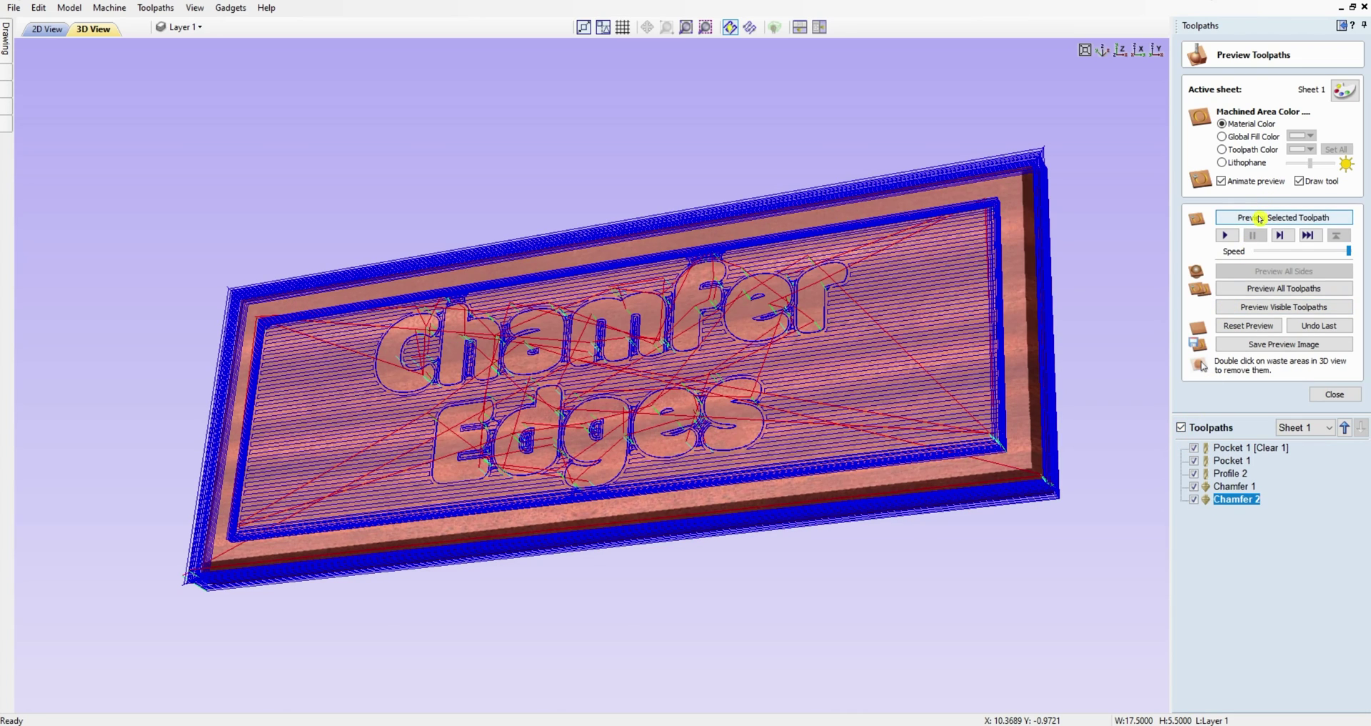
click(1250, 288)
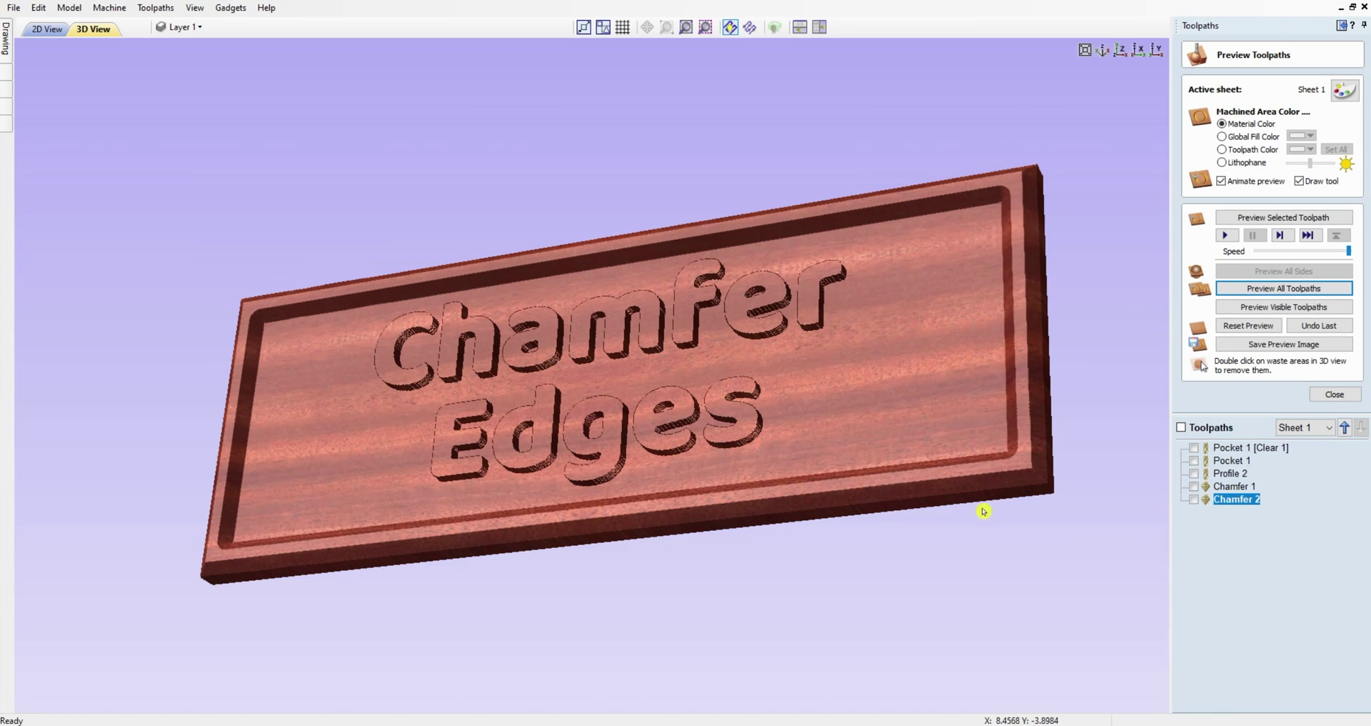
drag(840, 392, 671, 371)
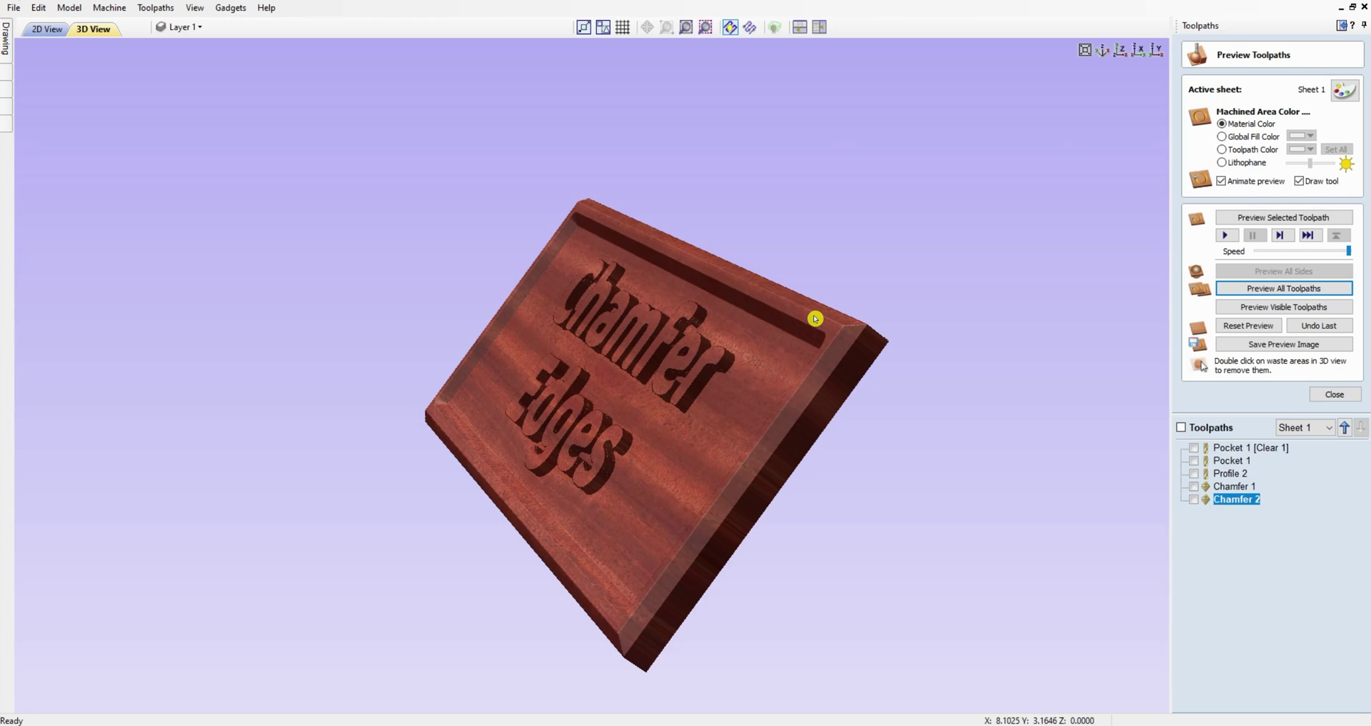
drag(731, 380, 723, 427)
drag(723, 498, 827, 517)
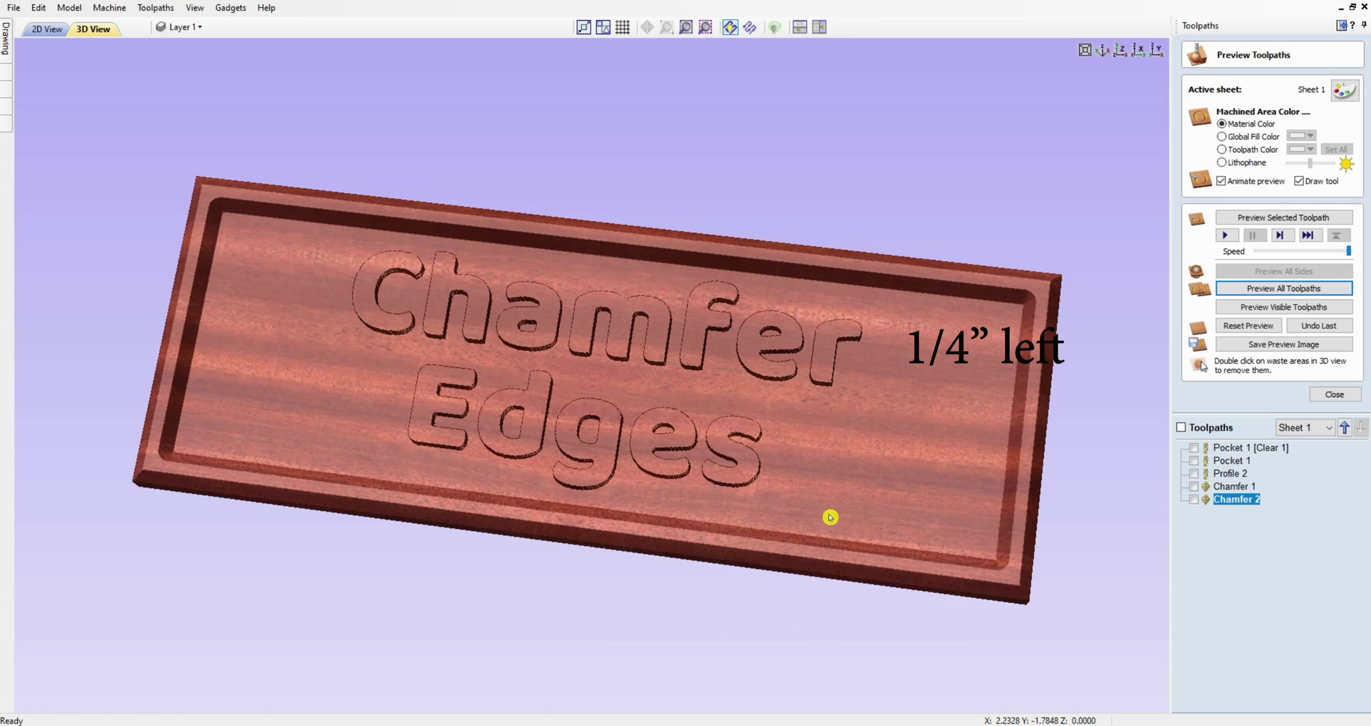
drag(404, 445, 417, 477)
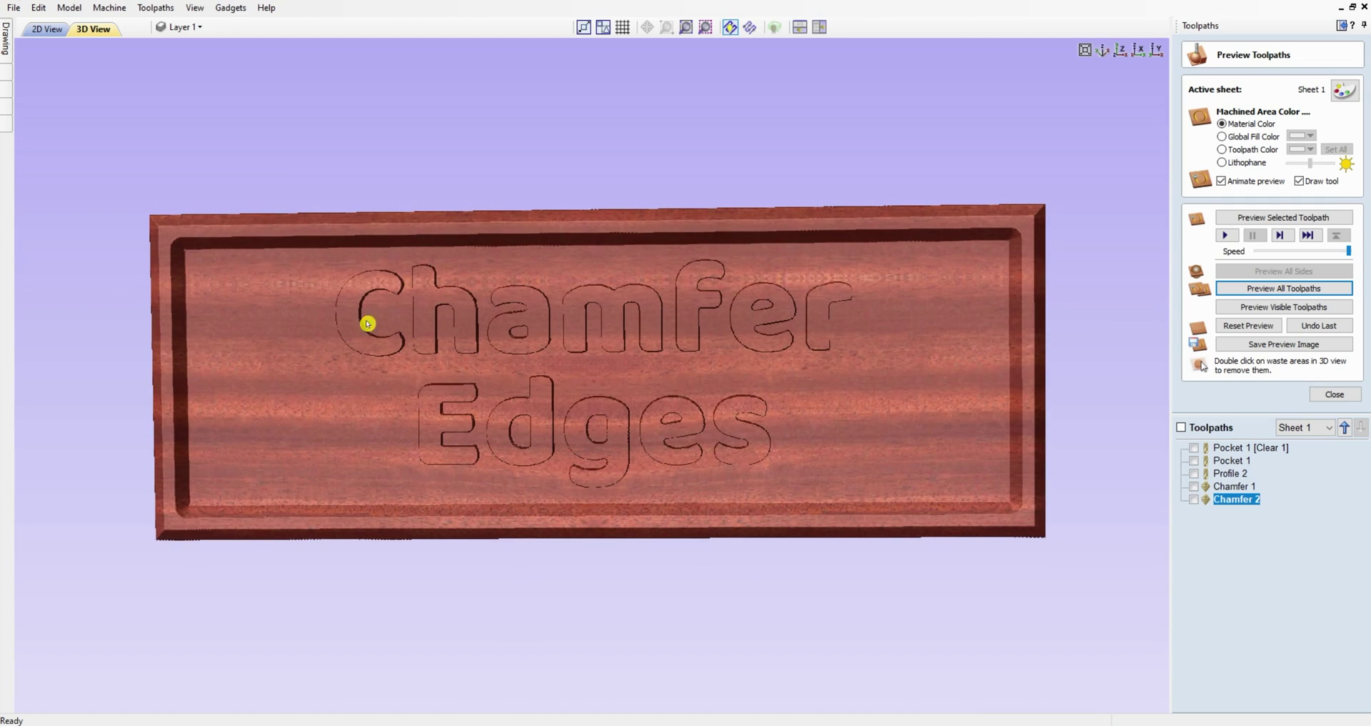
drag(381, 297, 685, 323)
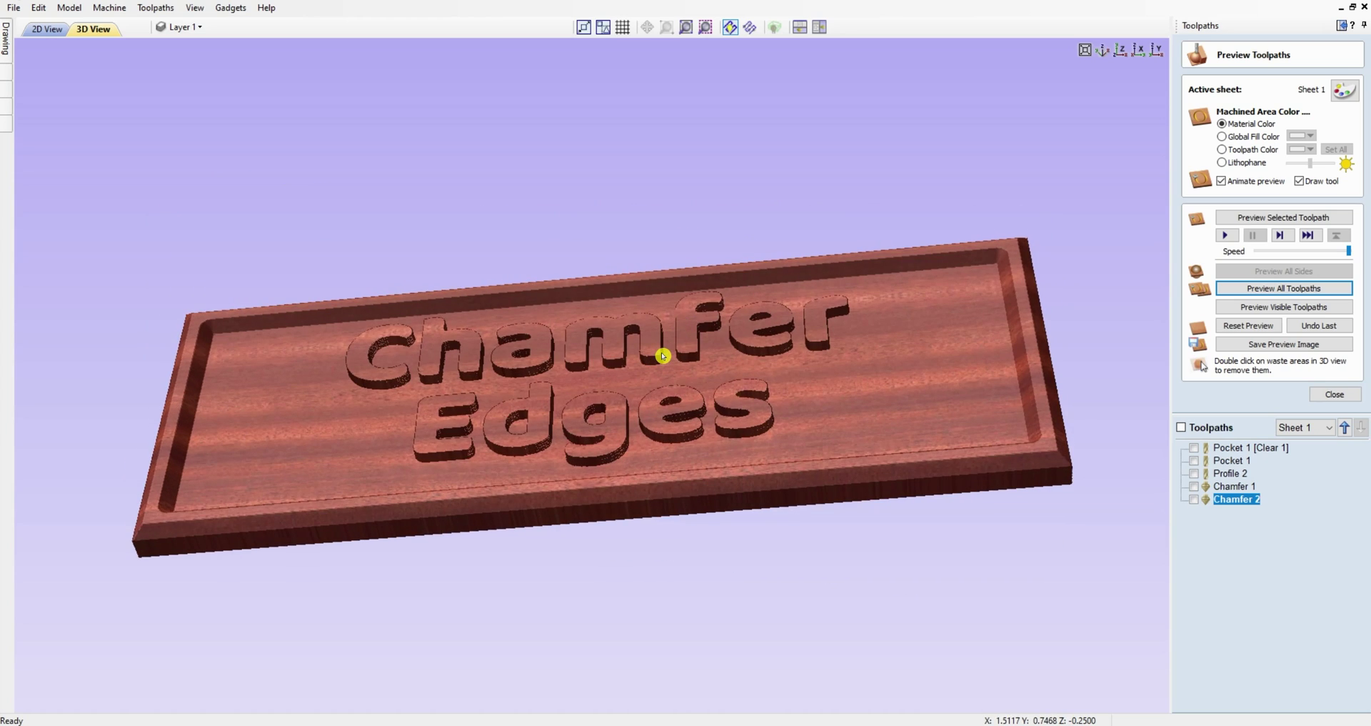
Calculate an outside, upward-sloping chamfer toolpath for the word "Chamfer", 0.1 inches wide and deep, with the 90-degree V-bit
drag(807, 375, 613, 390)
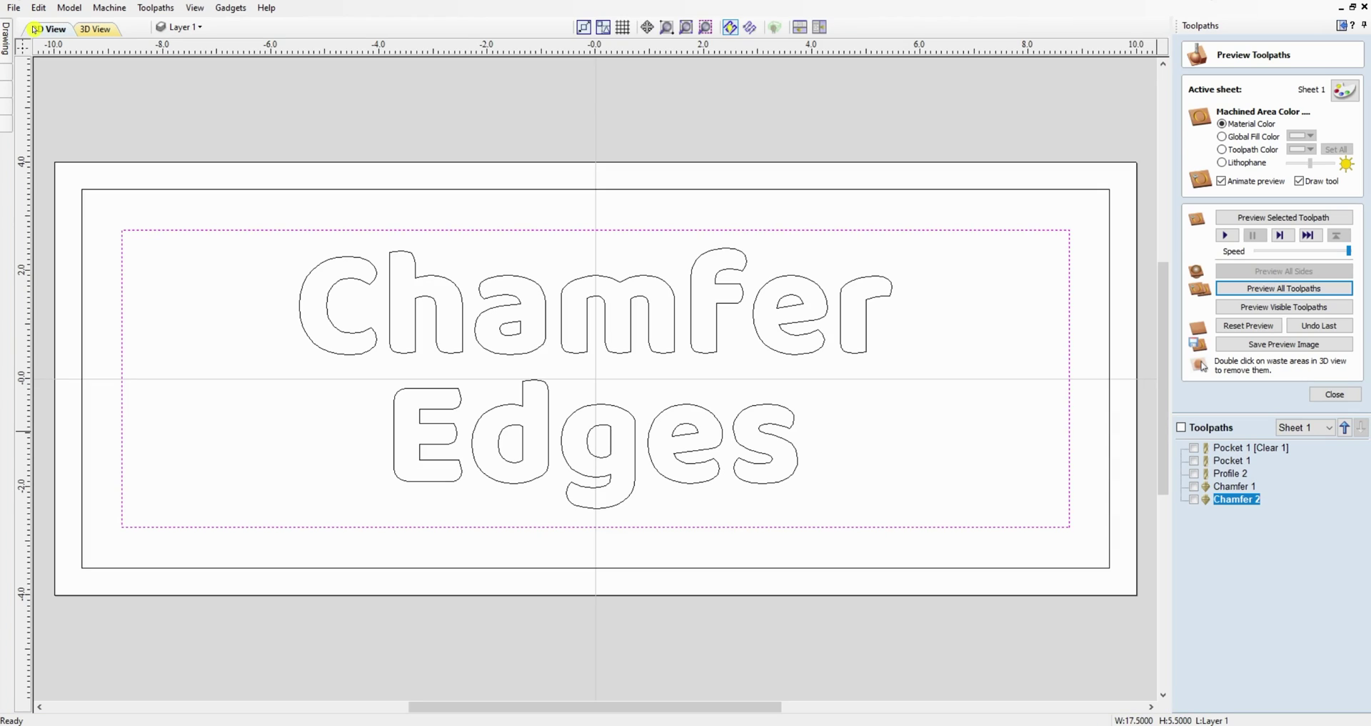
click(44, 29)
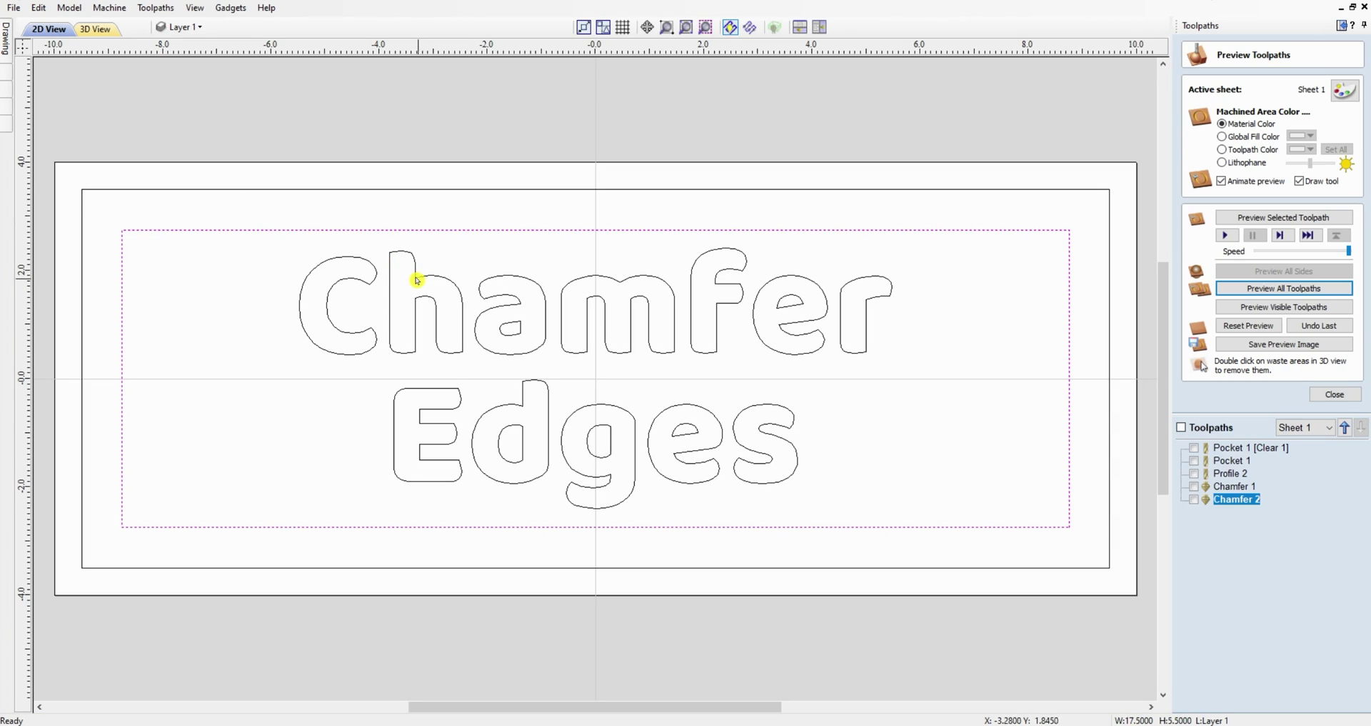
click(517, 279)
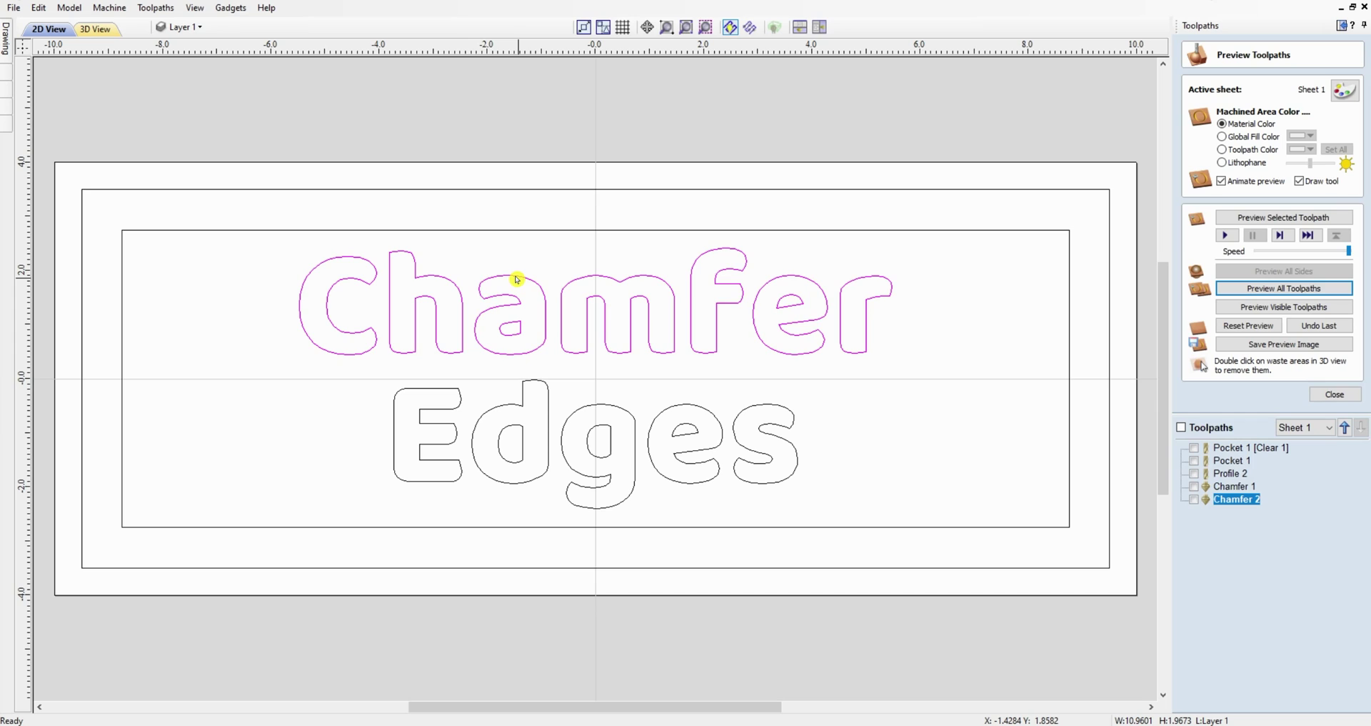
click(1335, 393)
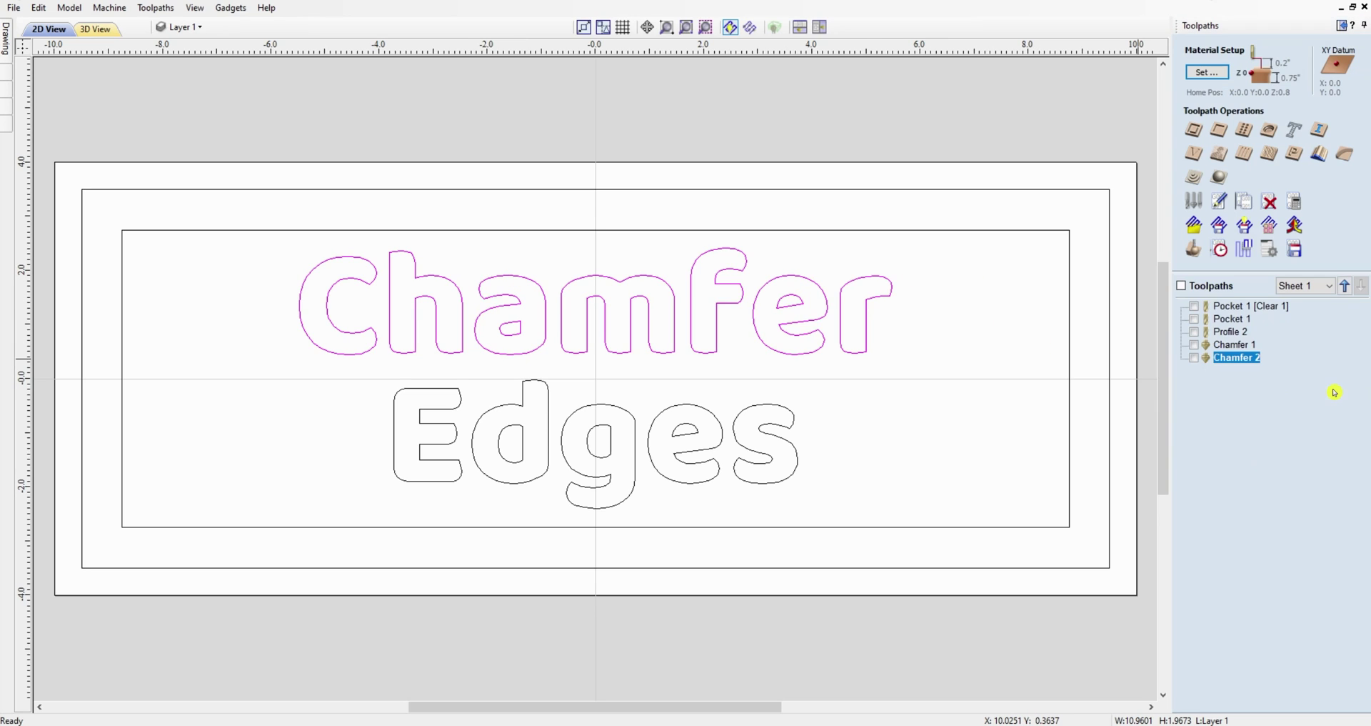
click(1346, 154)
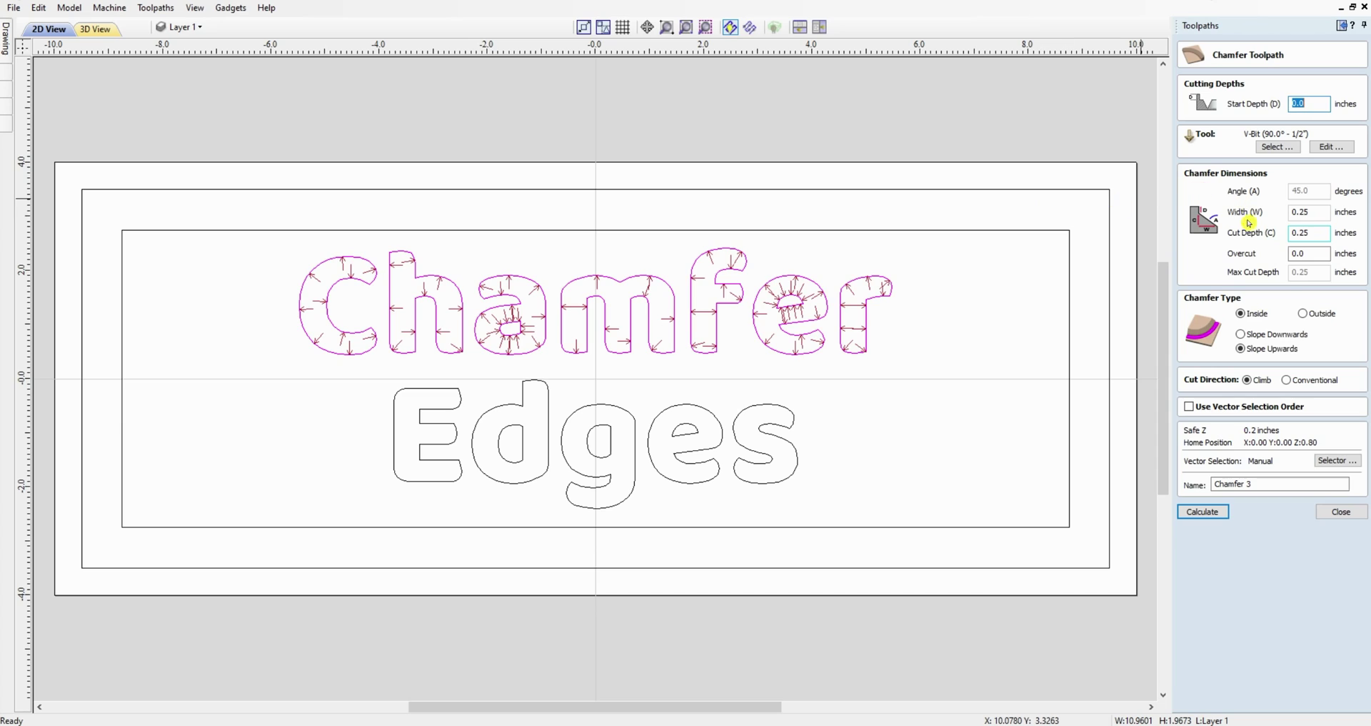
click(1304, 312)
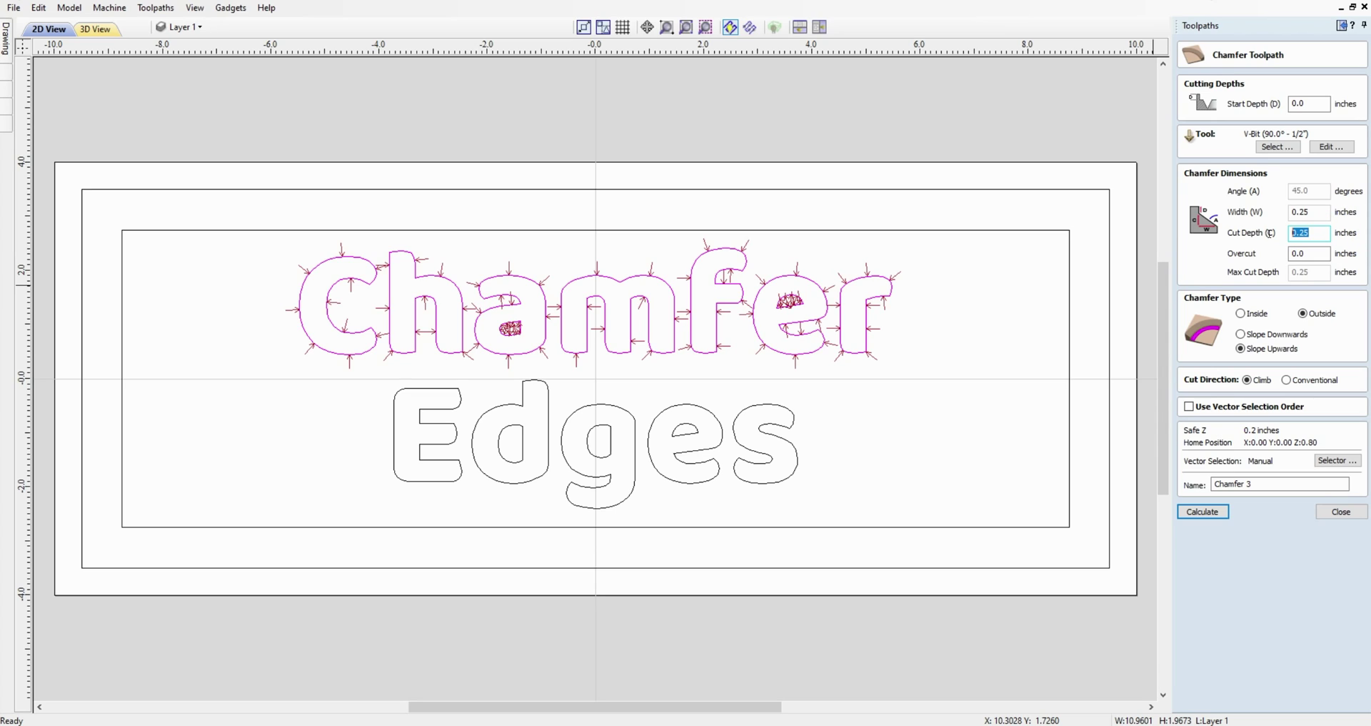
text(.10)
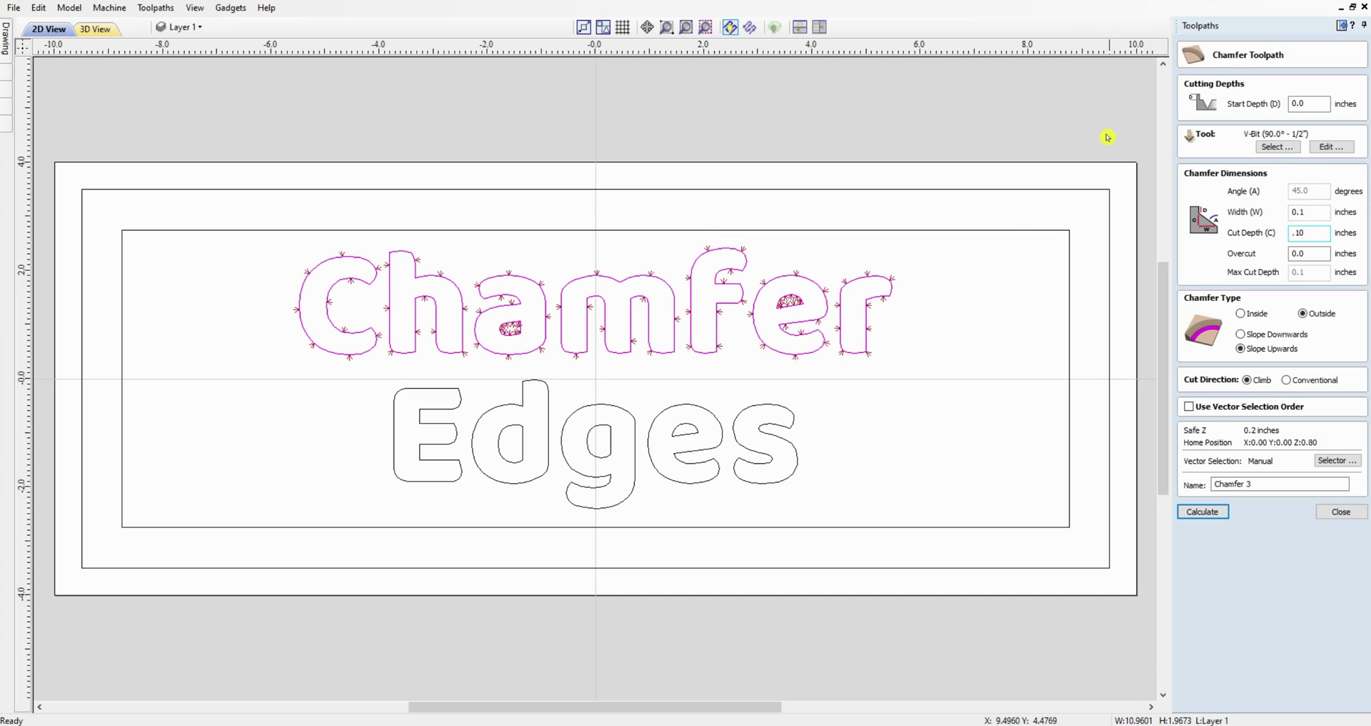
click(1121, 109)
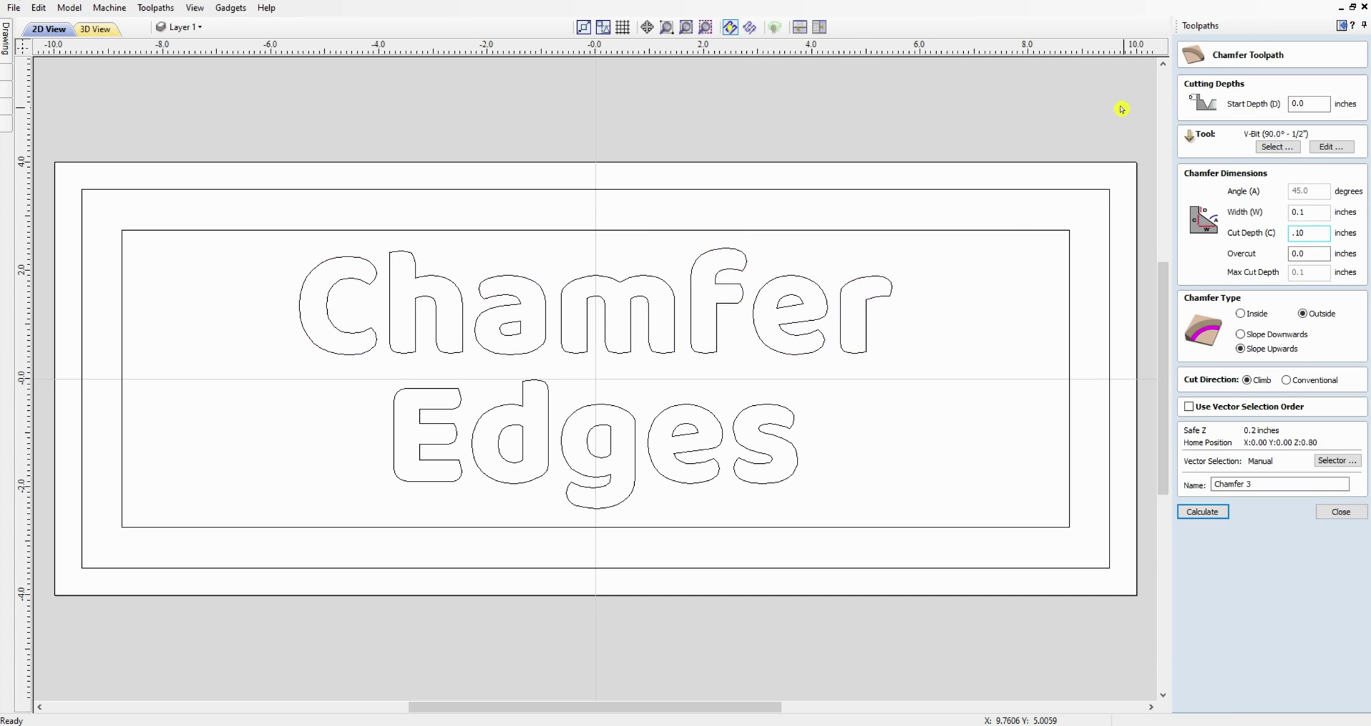
click(854, 282)
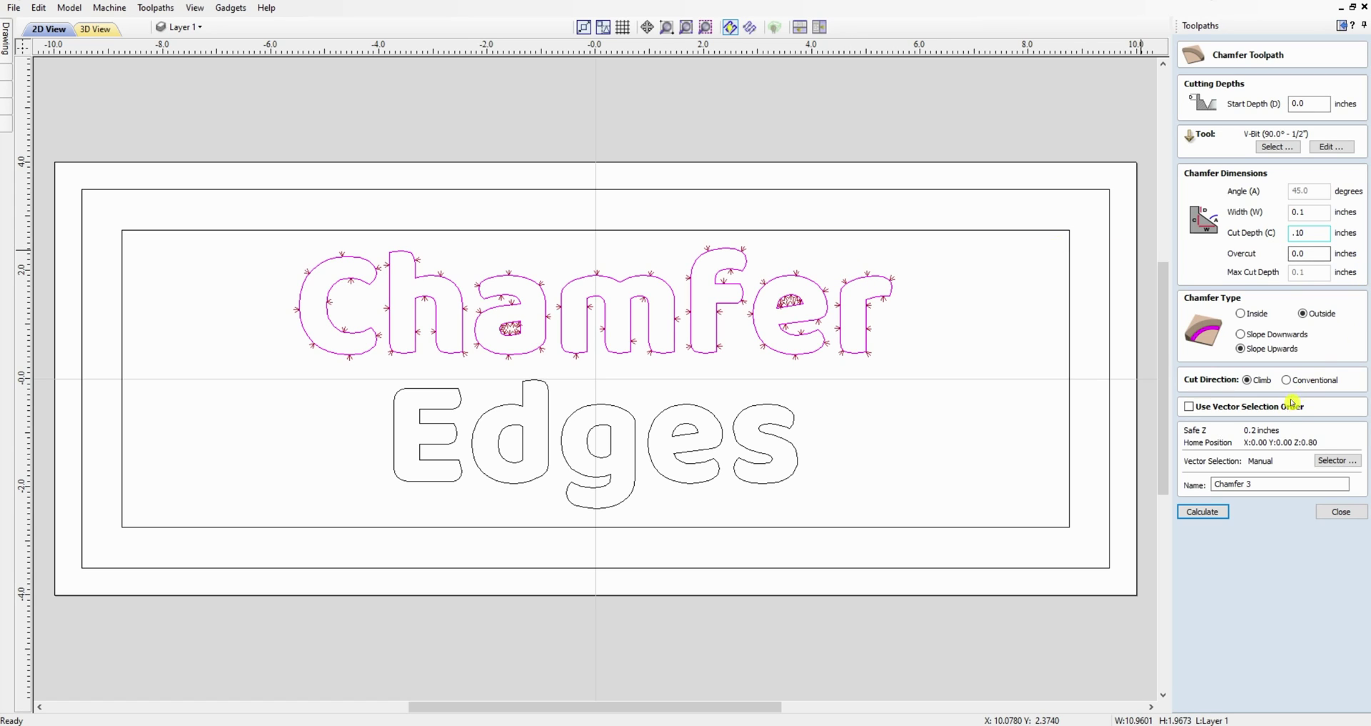
click(1197, 512)
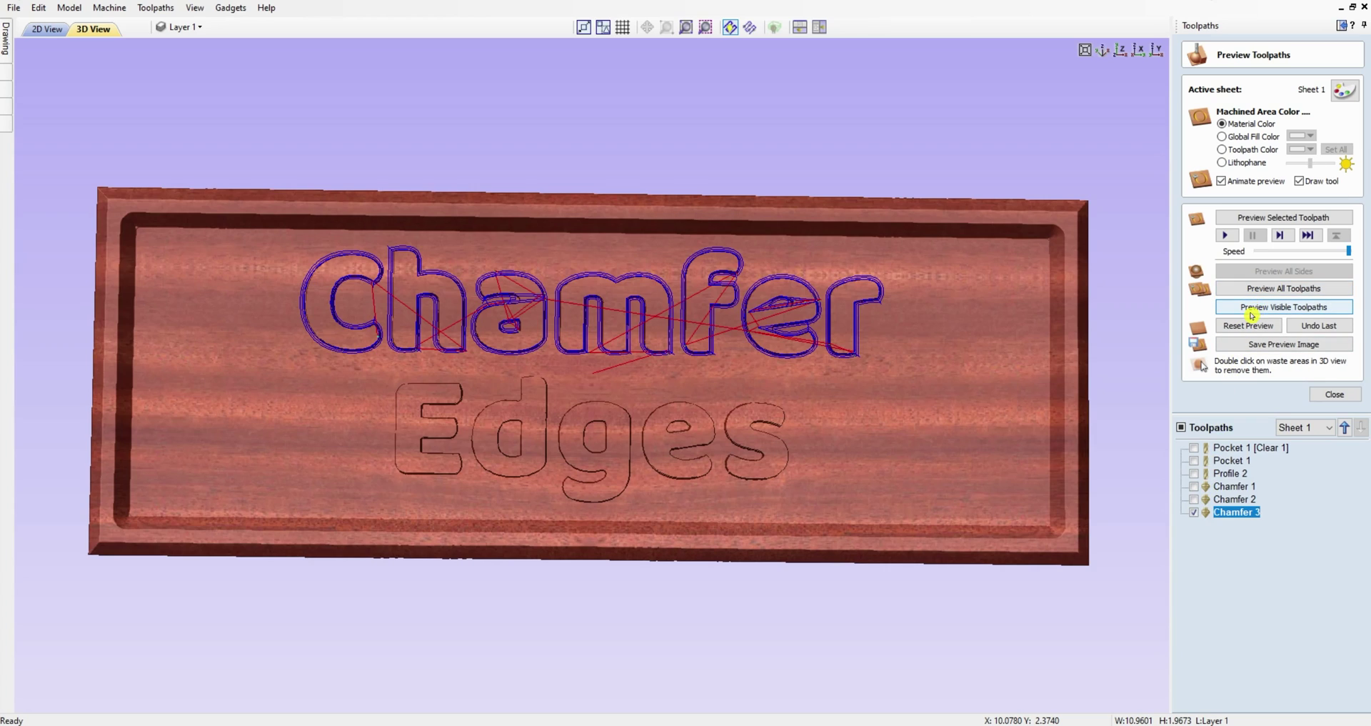
Simulate the Chamfer 3 toolpath on the board, and recalculate it with a width and cut depth of 0.05 inches
click(1260, 217)
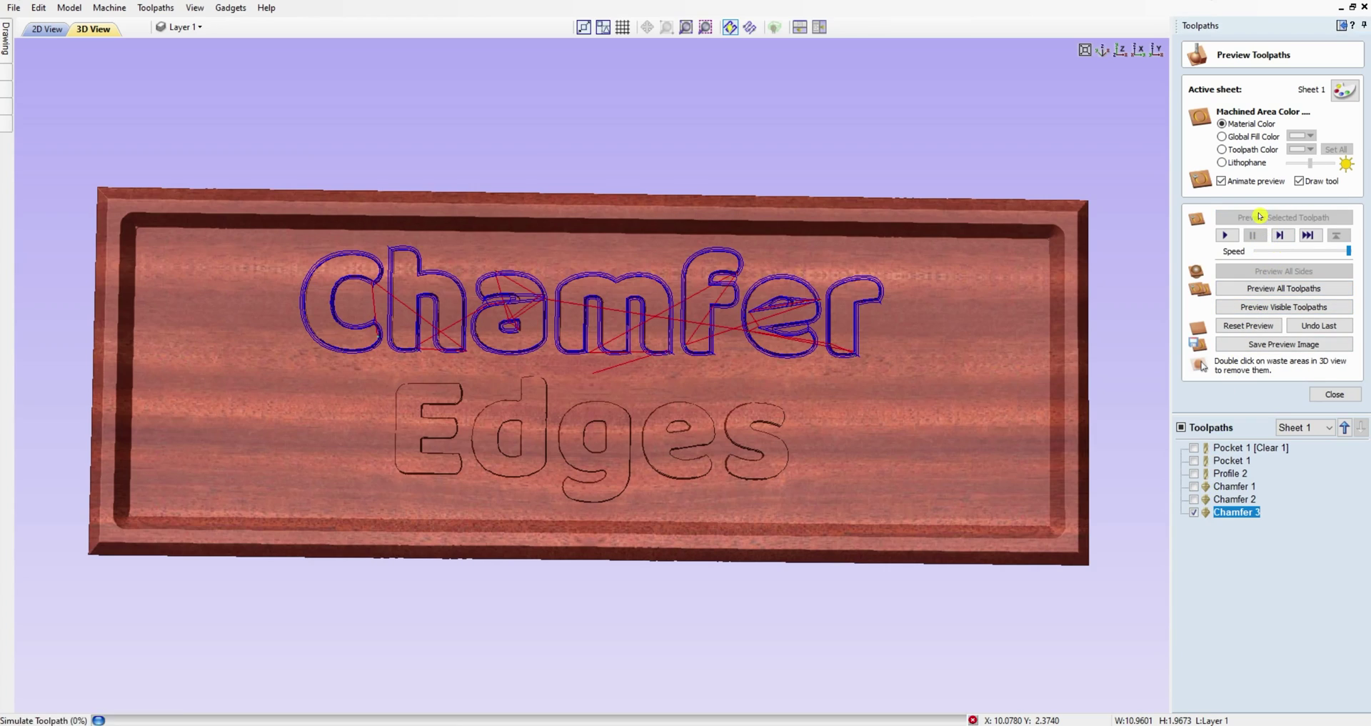
drag(668, 349, 750, 308)
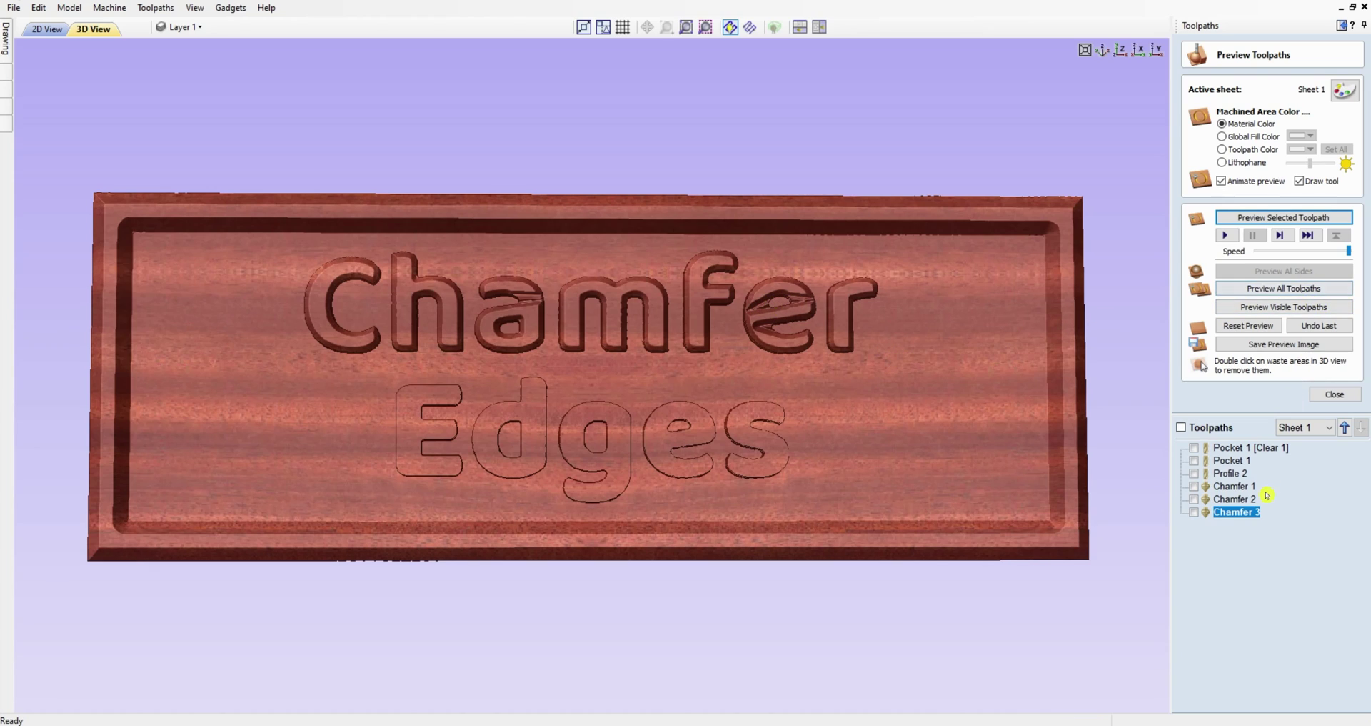
double_click(1222, 515)
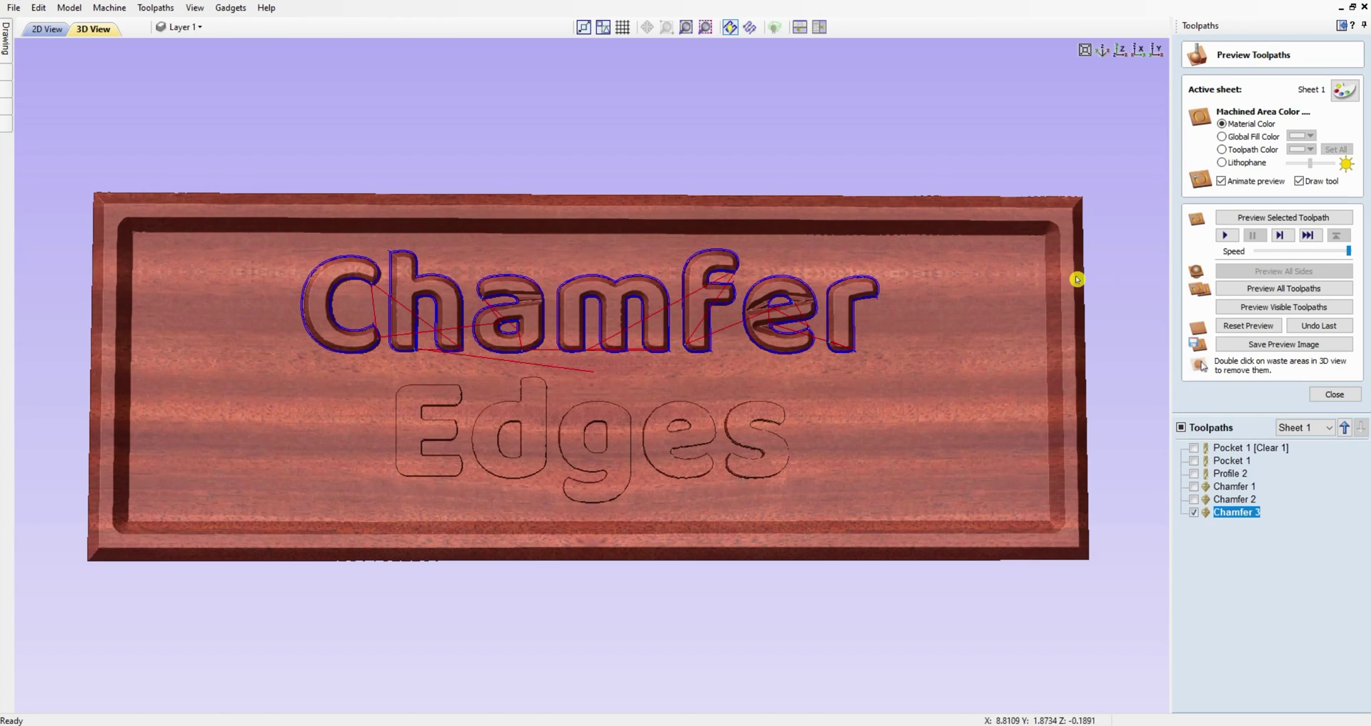
Reset the material preview, simulate all toolpaths, remove the surrounding waste, and inspect the chamfered edges of the word "Chamfer"
click(1236, 329)
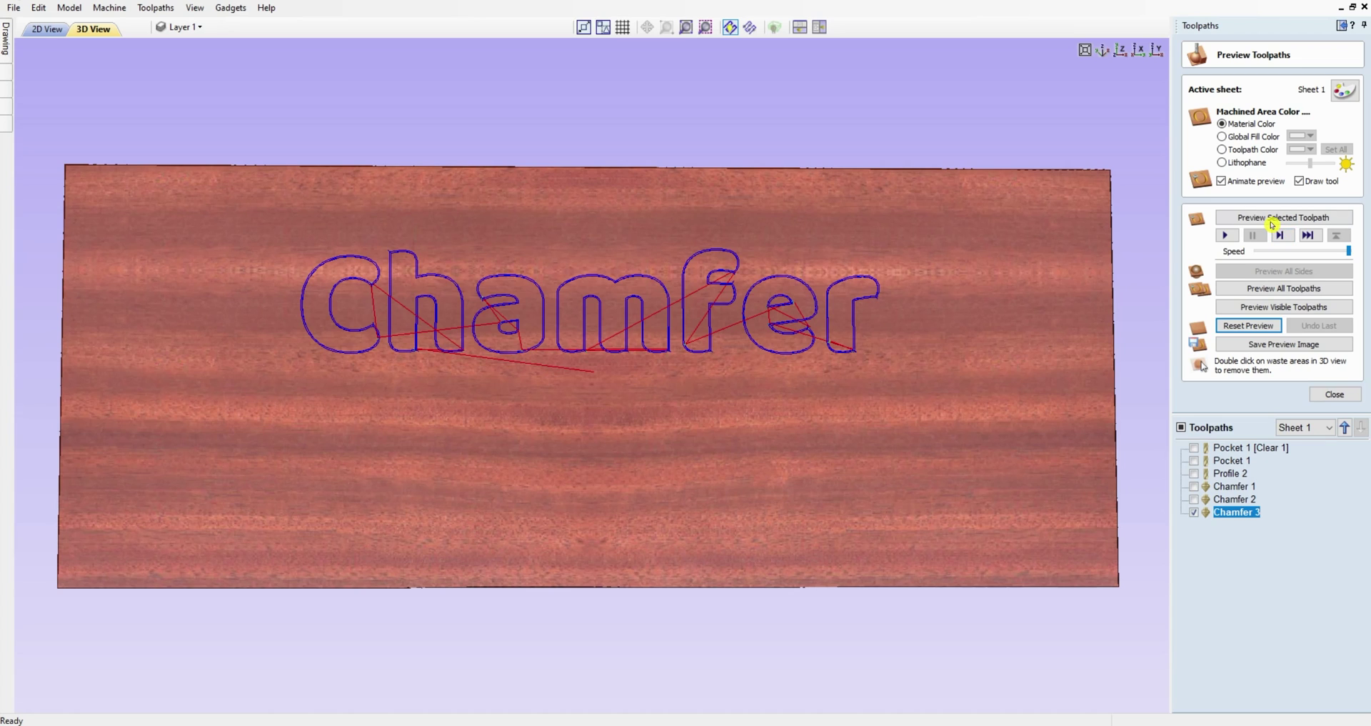
click(1285, 288)
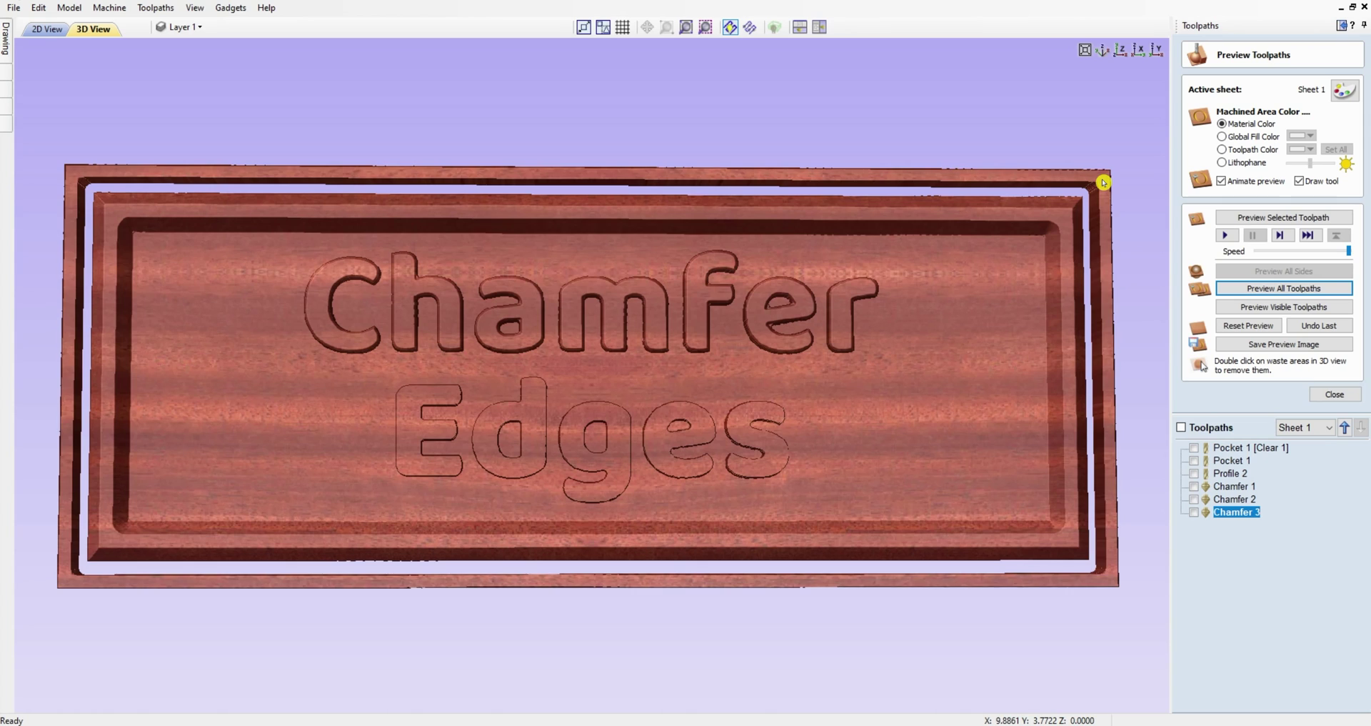
drag(1102, 180, 792, 388)
drag(698, 358, 538, 344)
drag(547, 295, 613, 559)
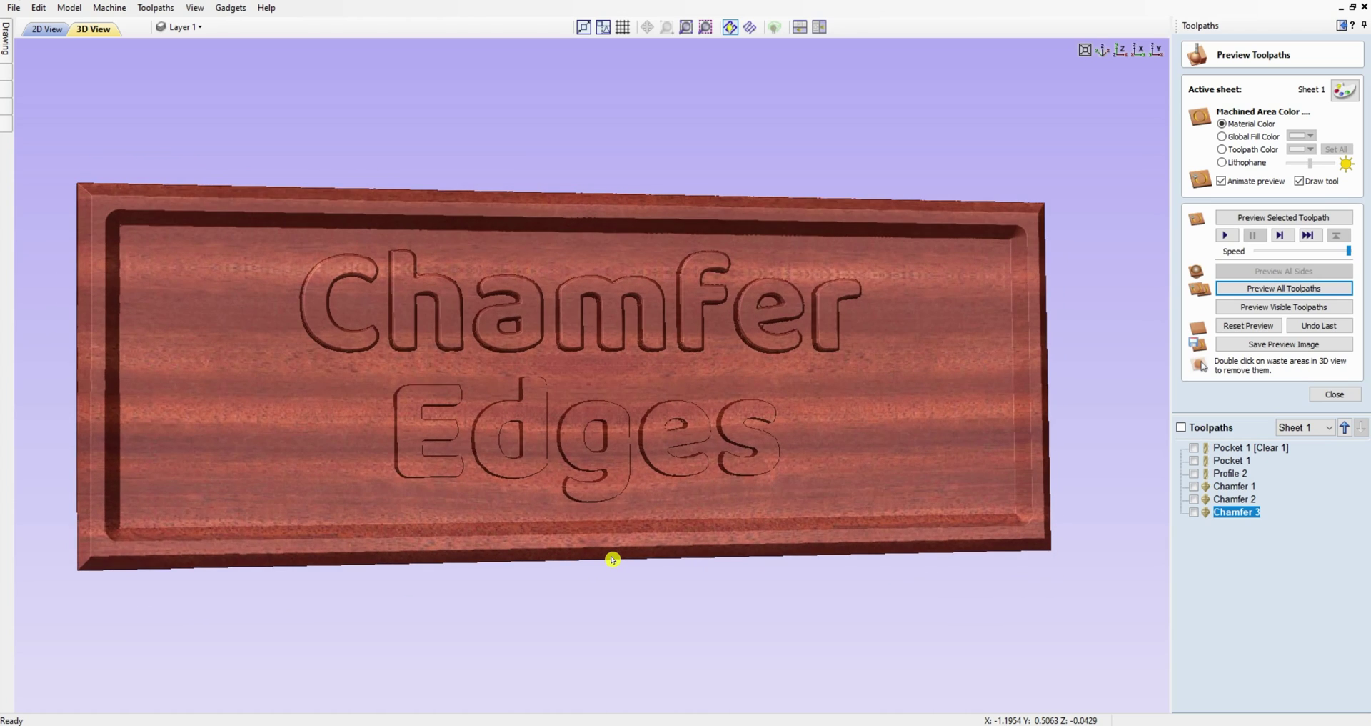
drag(205, 459, 225, 406)
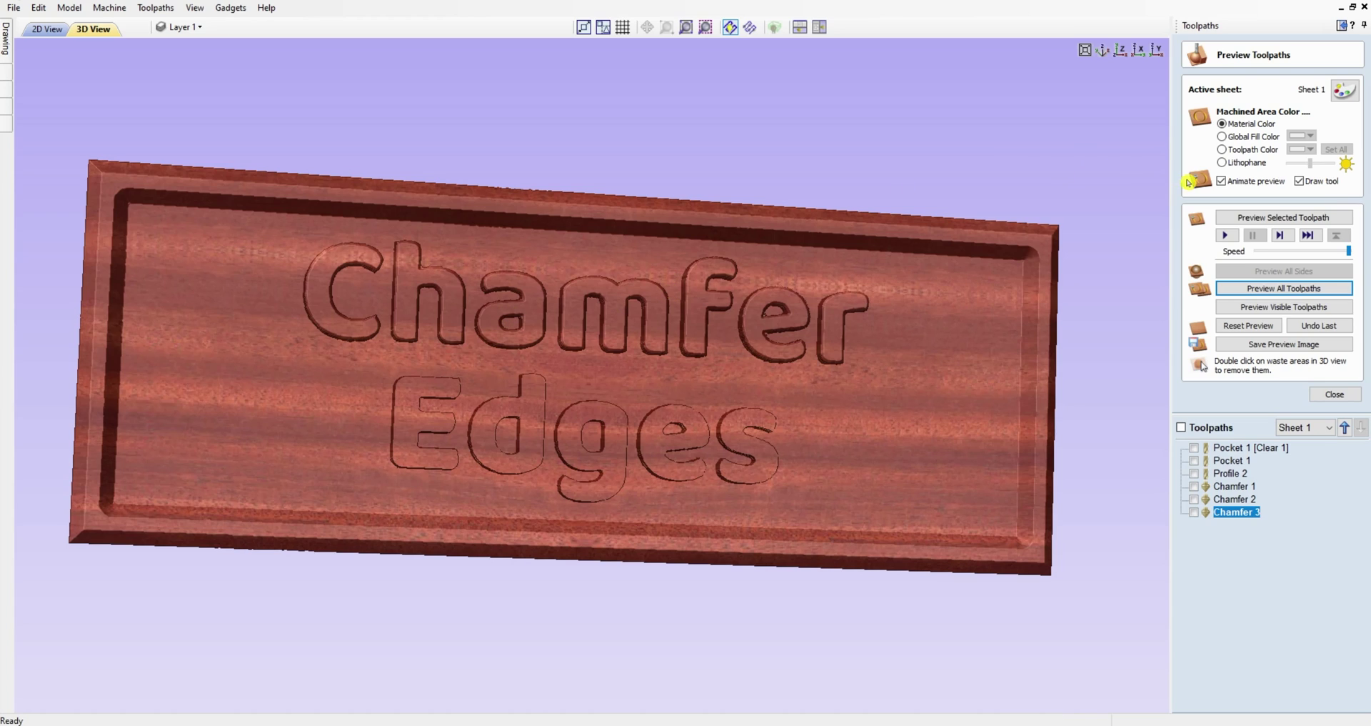
Calculate an outside, upward-sloping chamfer toolpath for the word "Edges", 0.05 inches wide and deep, with the 90-degree V-bit
click(34, 27)
click(524, 391)
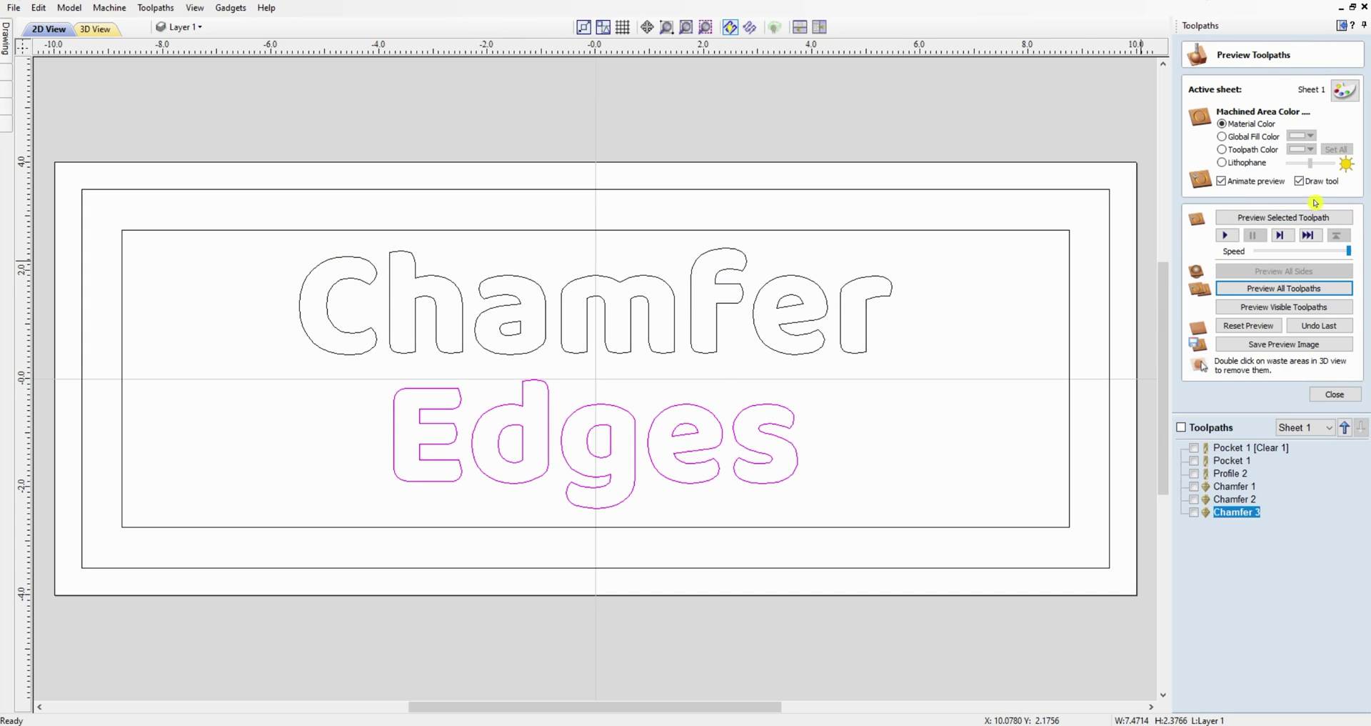
click(1335, 394)
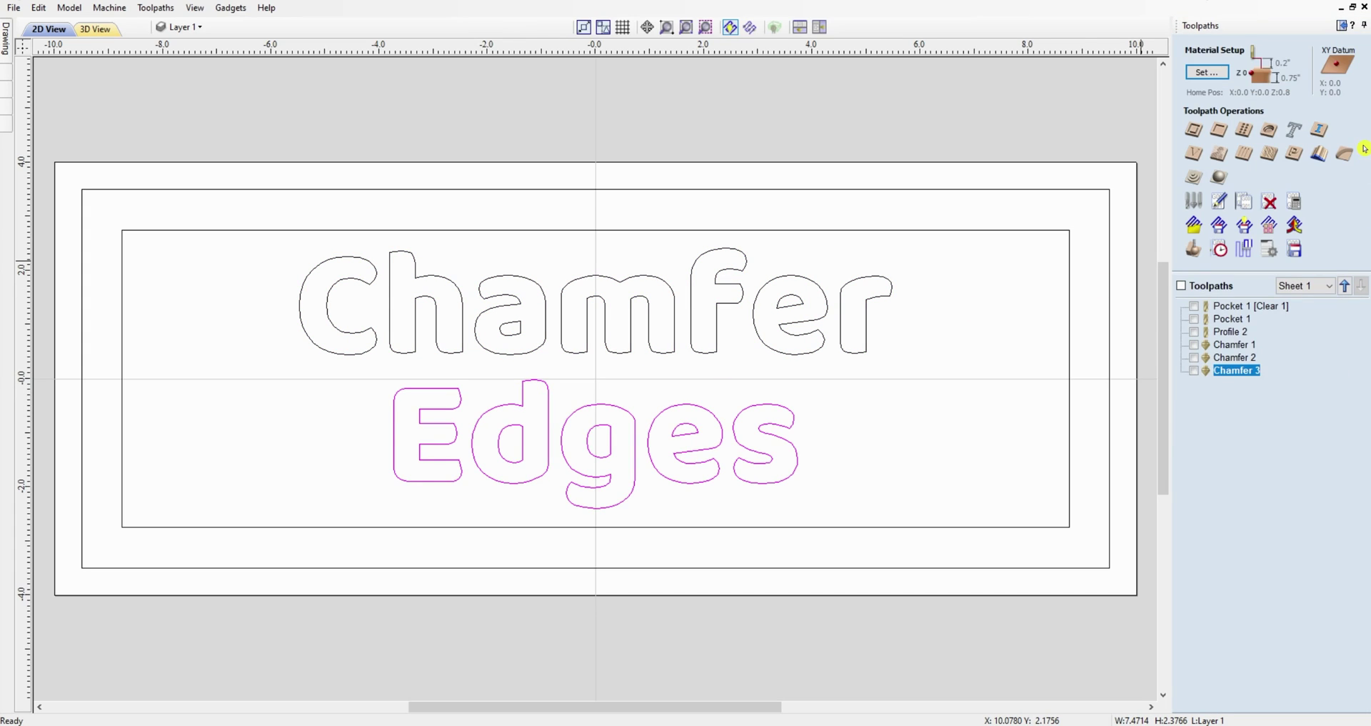
click(1344, 153)
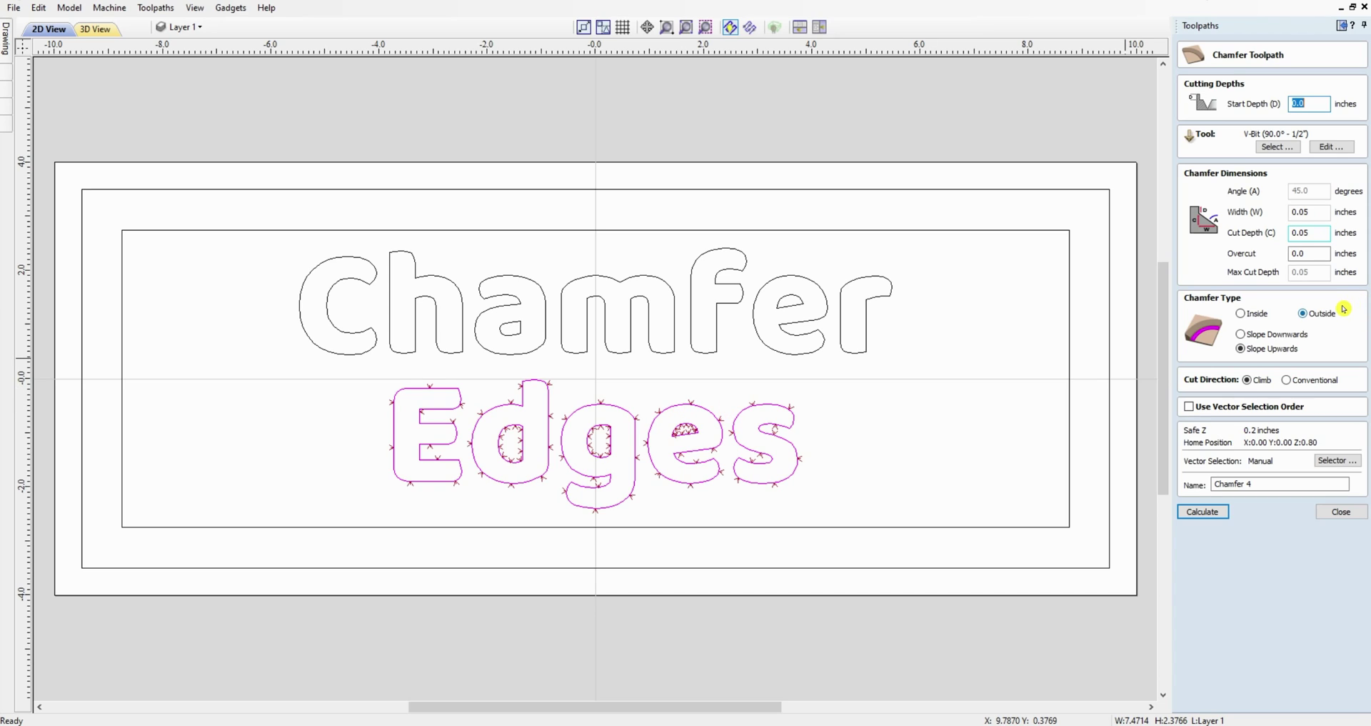
click(1200, 512)
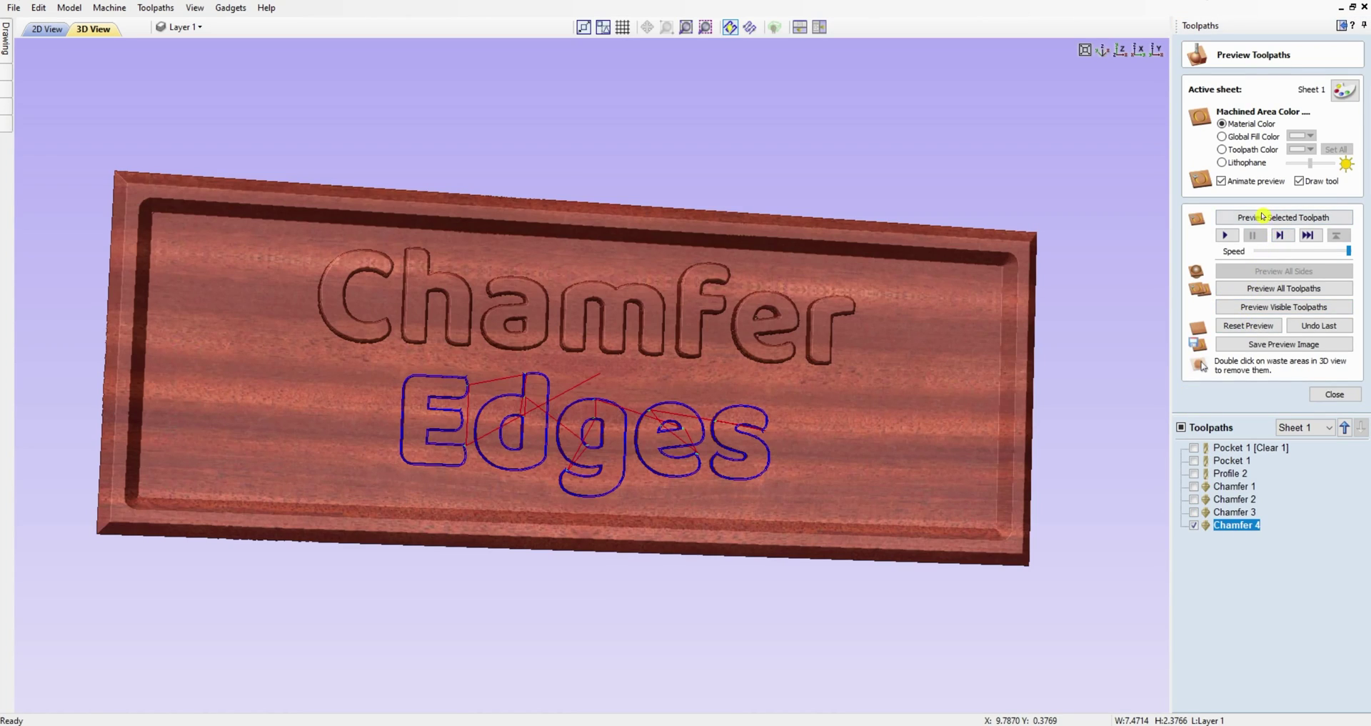
Simulate all toolpaths including Chamfer 4, and examine the finished sign's chamfered lettering and borders from several angles
click(1277, 287)
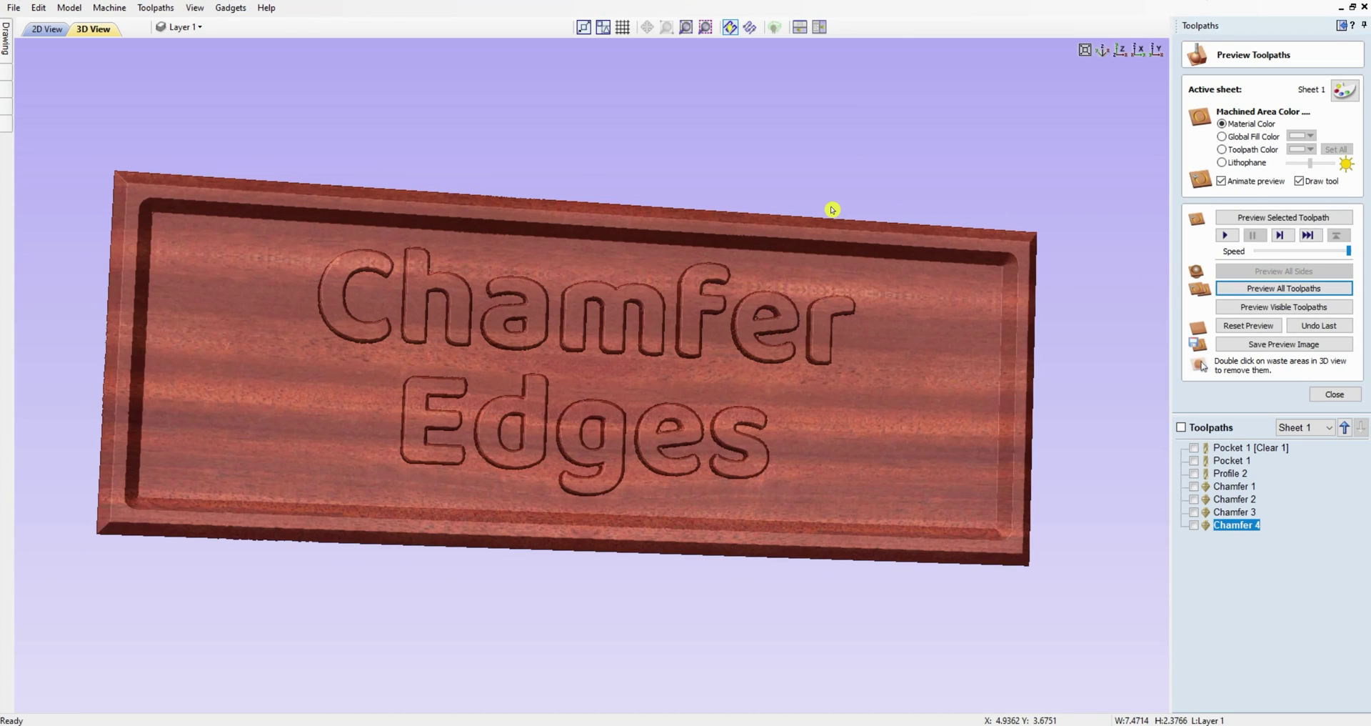
drag(796, 370, 366, 323)
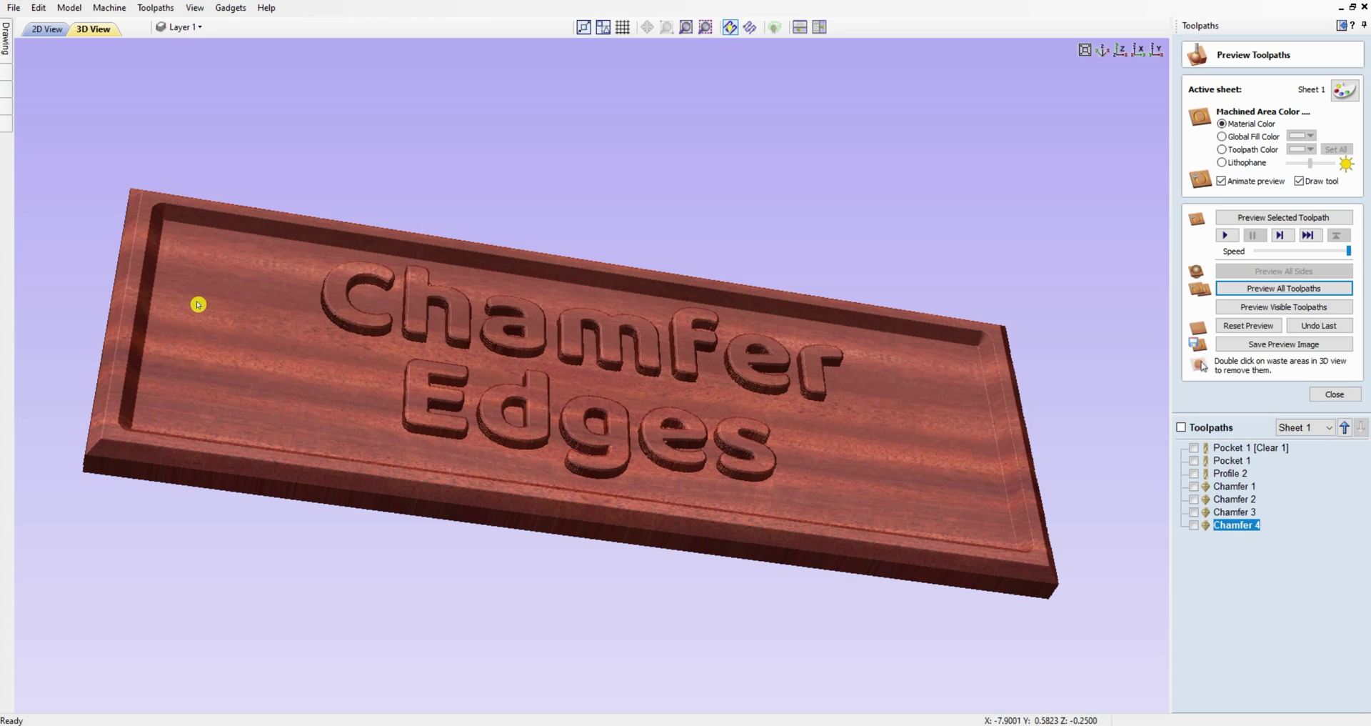
drag(125, 462, 284, 438)
drag(1039, 351, 927, 477)
drag(440, 315, 130, 282)
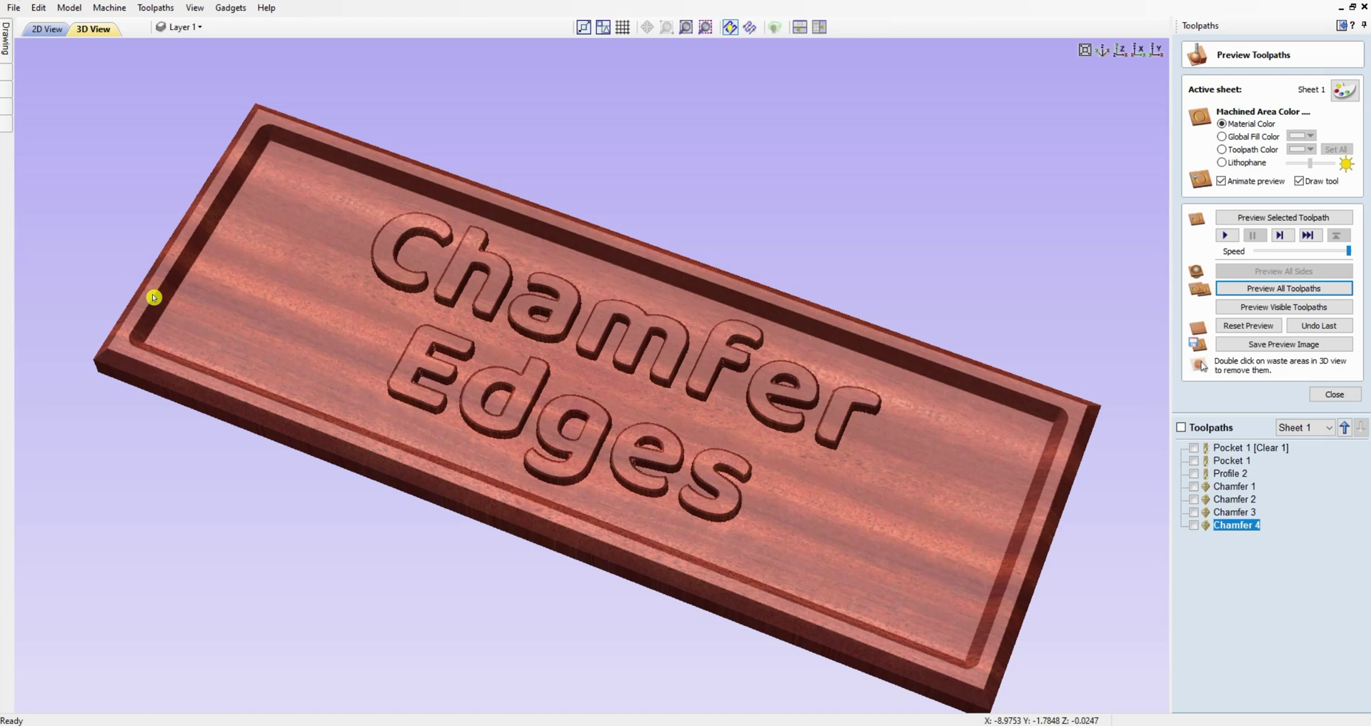
drag(849, 514, 888, 403)
drag(551, 596, 557, 502)
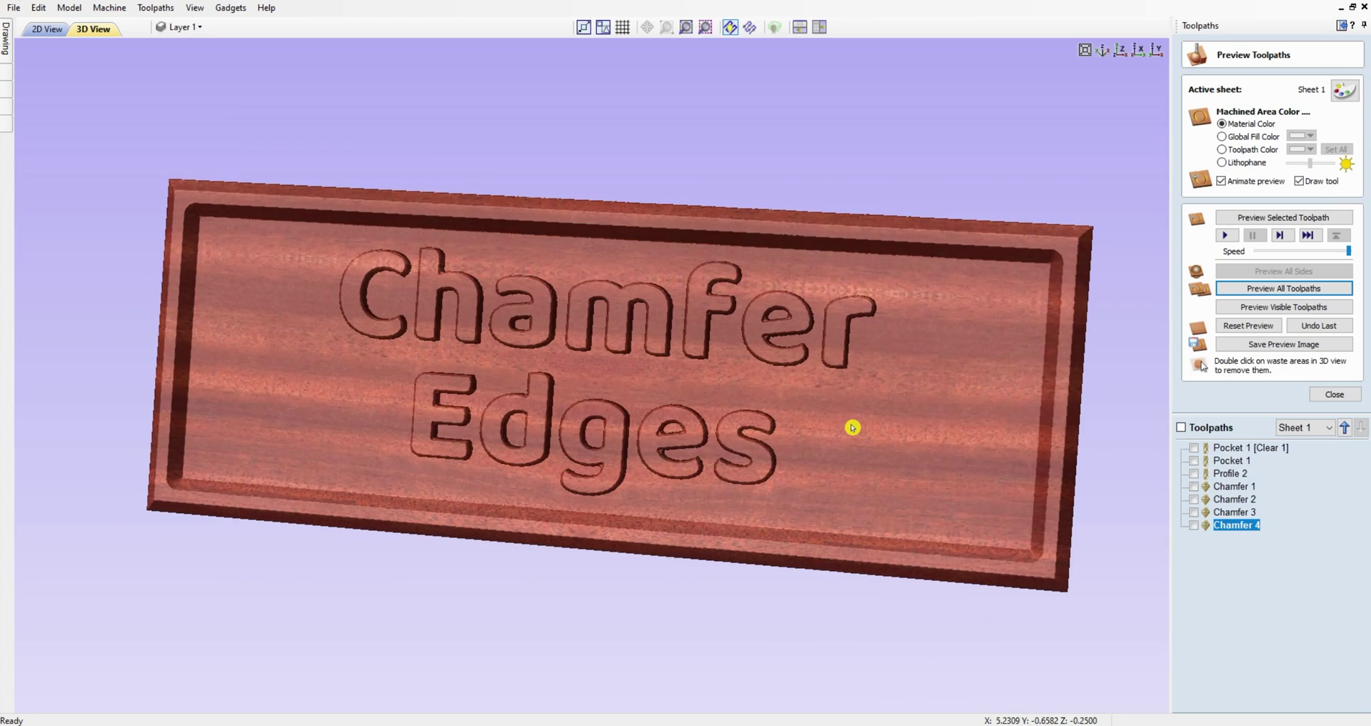